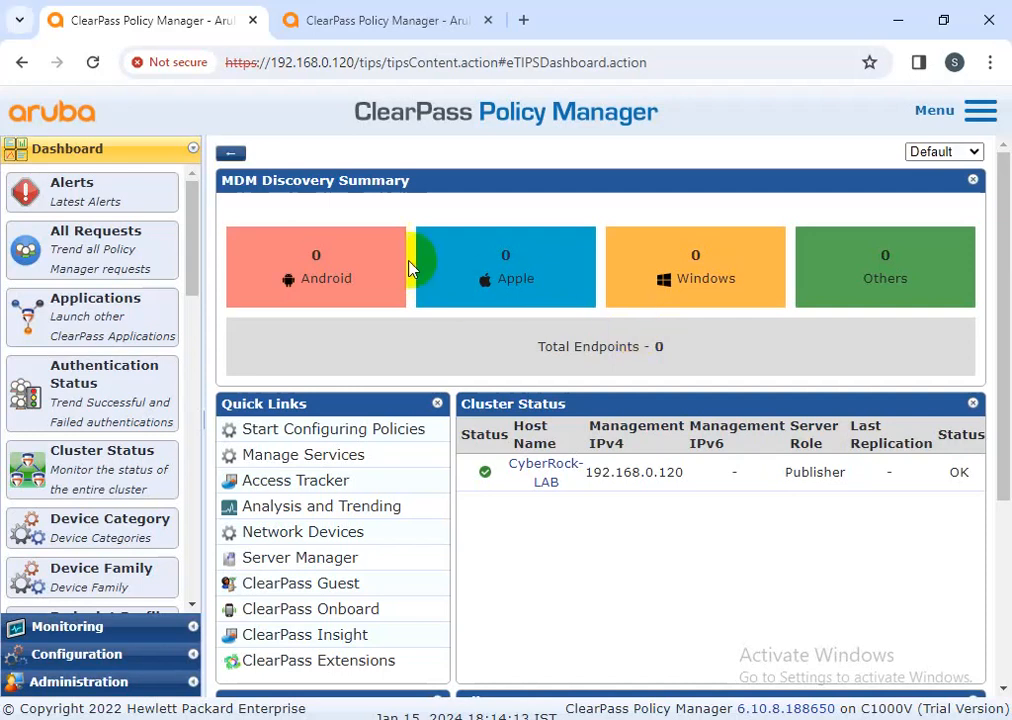
Step: Try to open the Services configuration page and reload the ClearPass session
left_click(115, 657)
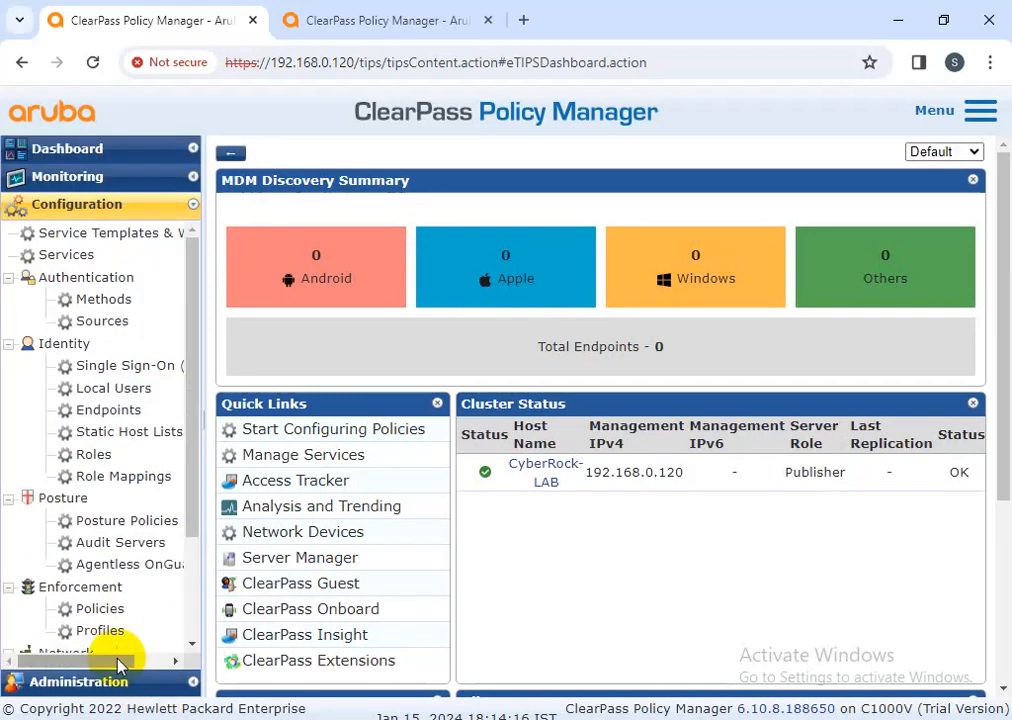
left_click(68, 256)
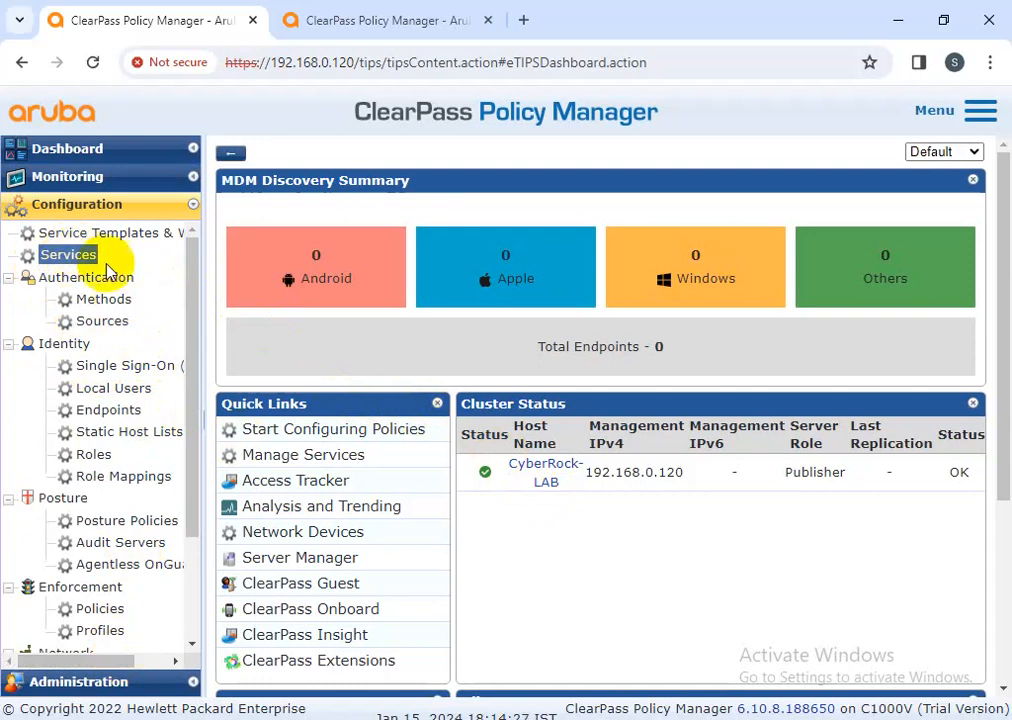
left_click(92, 62)
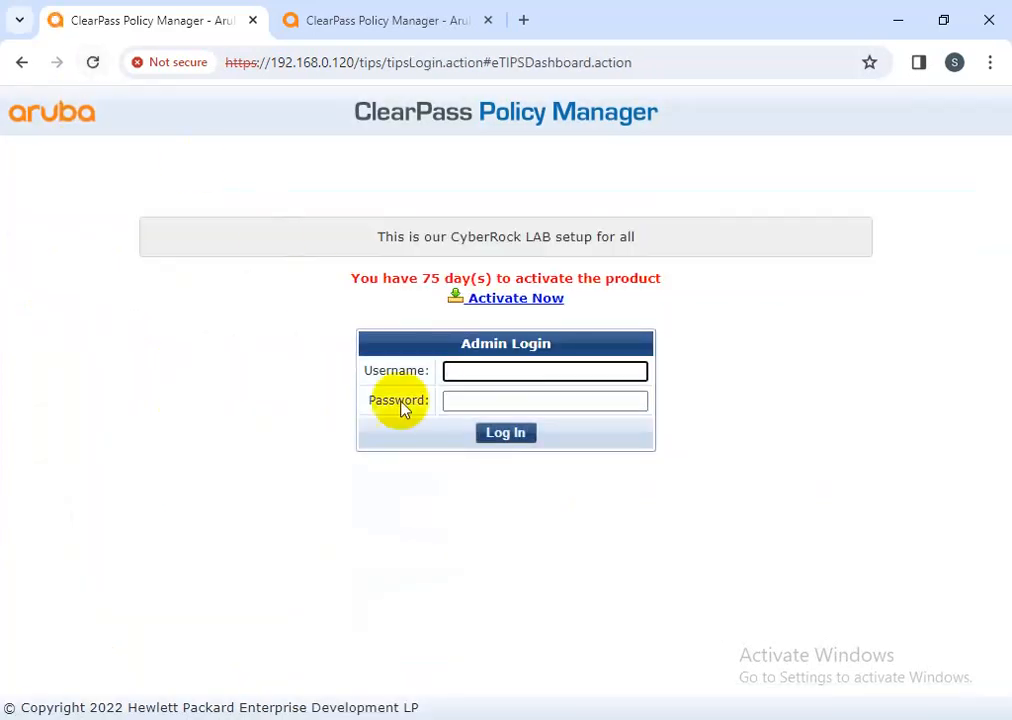
left_click(352, 18)
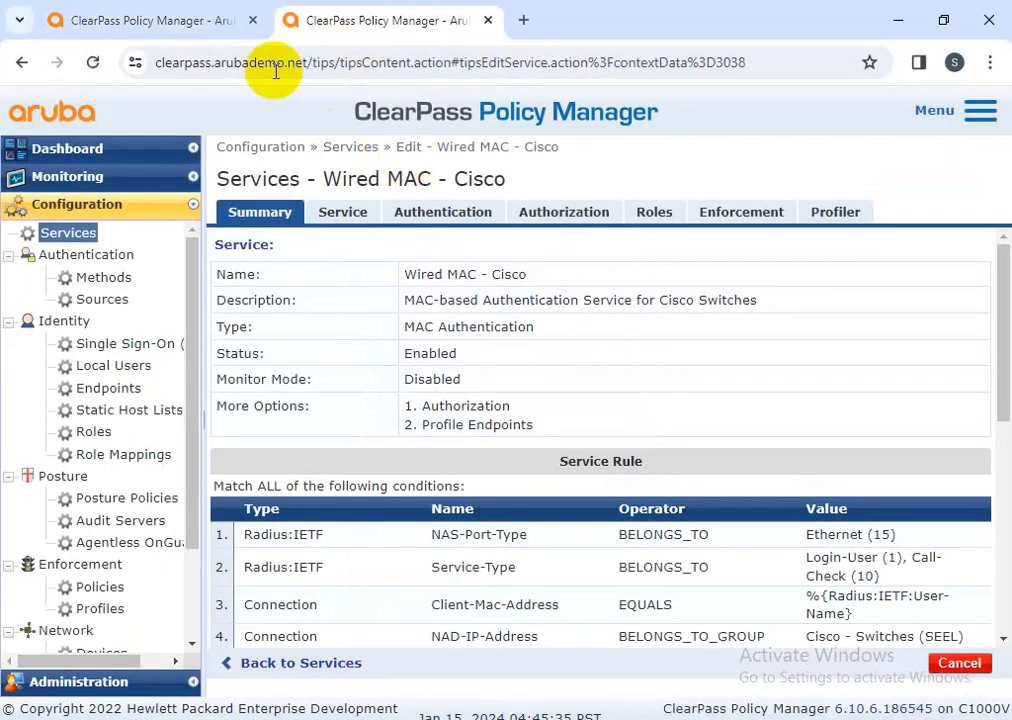
left_click(210, 30)
left_click(340, 25)
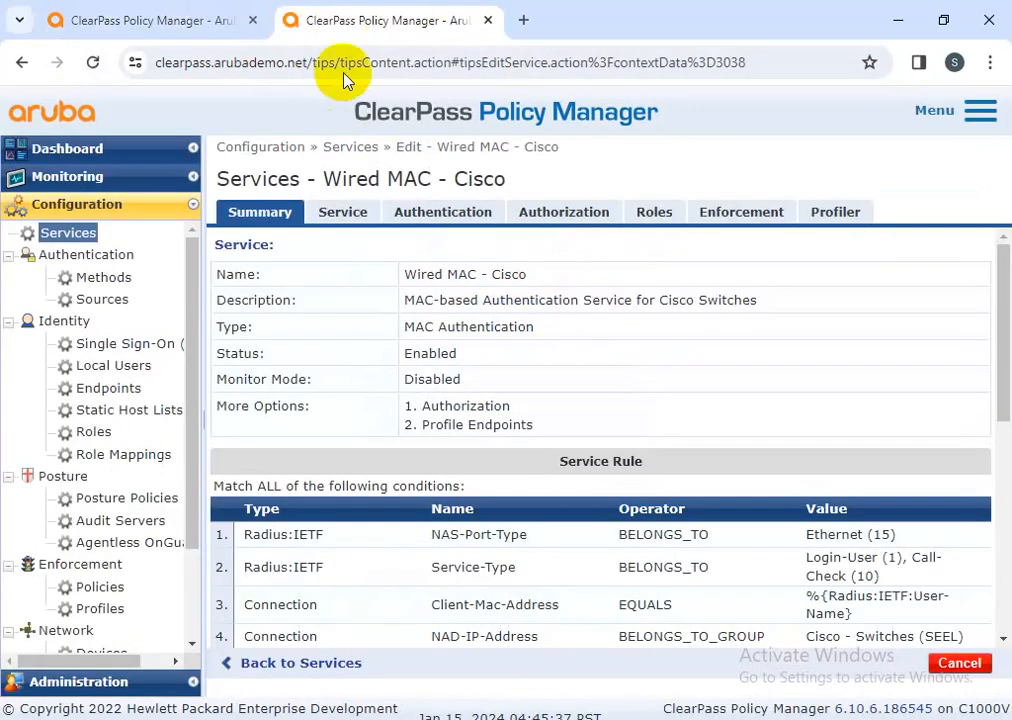
left_click(160, 18)
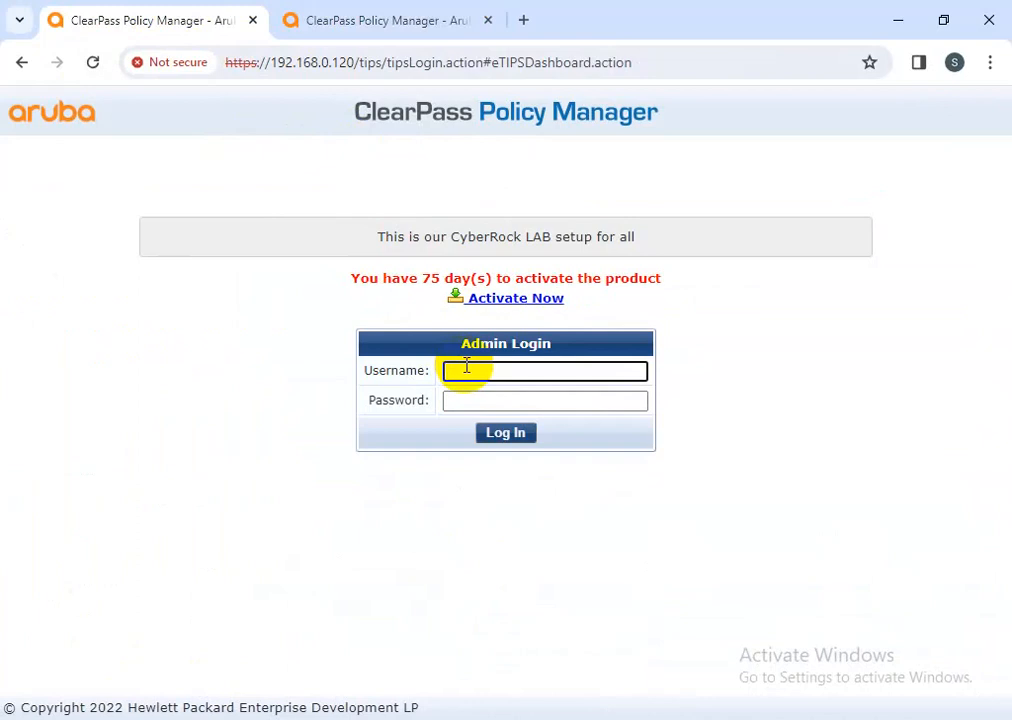
Step: Log in to the ClearPass administration page with the username admin and the account password
type("admin")
key("Tab")
type("•••••••")
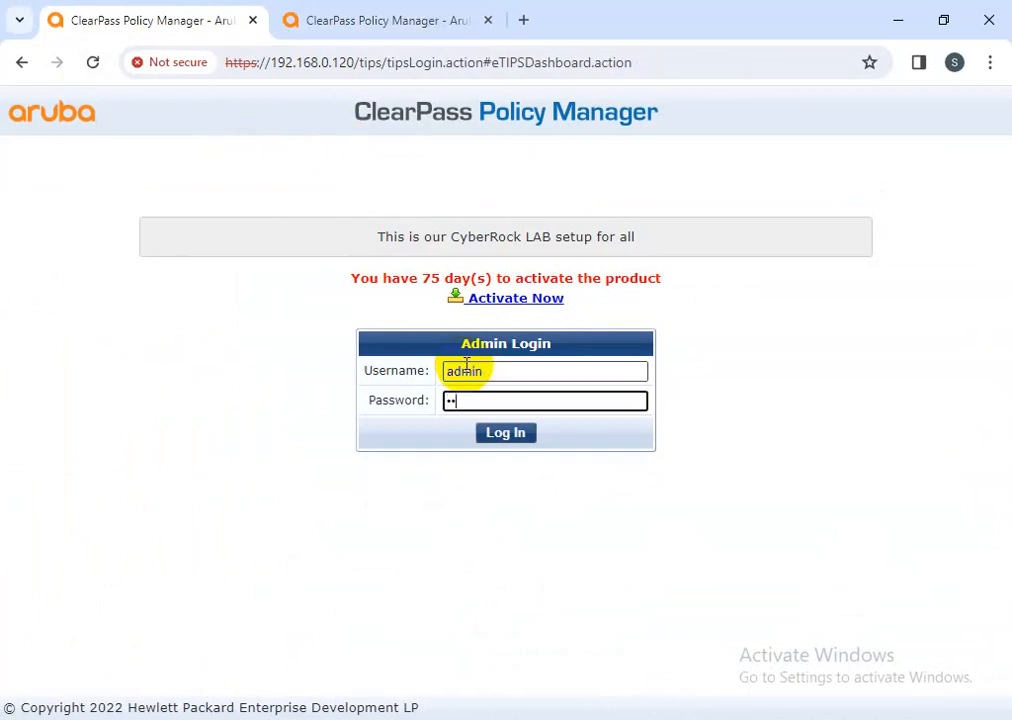
type("••")
key("Return")
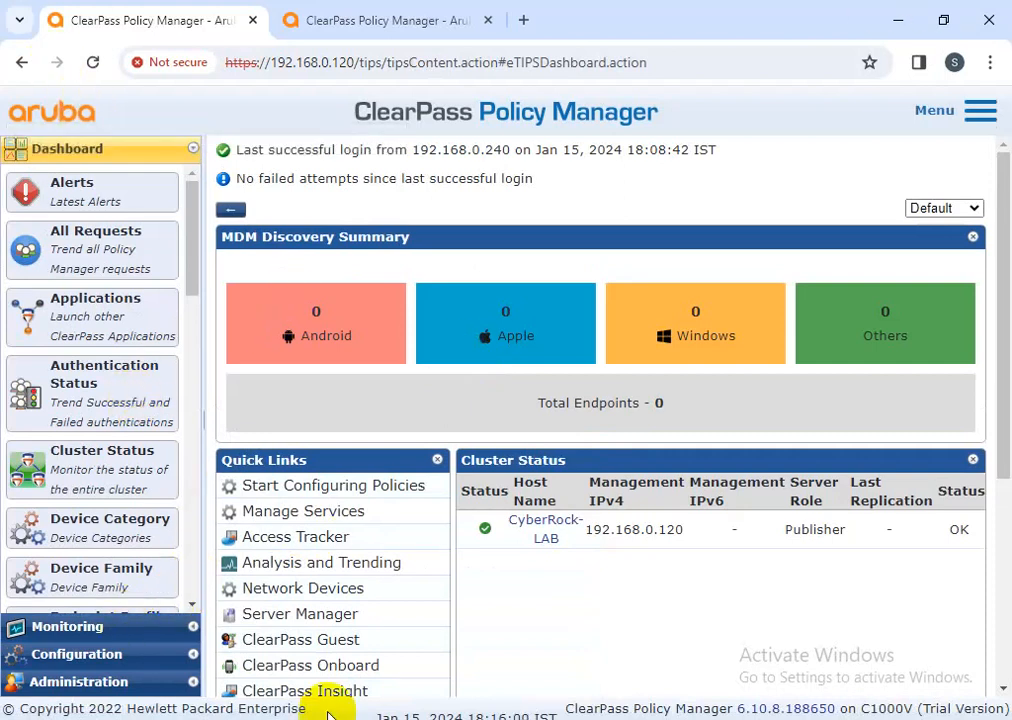
Step: Look at the Services configuration list and the Monitoring section, and return to the Dashboard
left_click(125, 662)
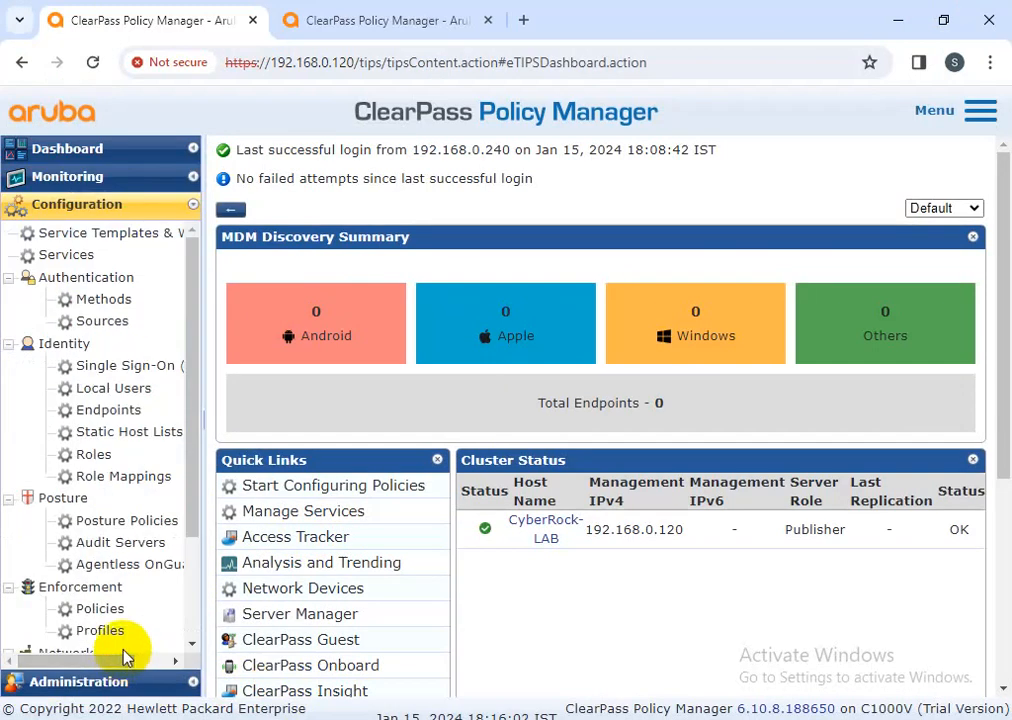
left_click(68, 257)
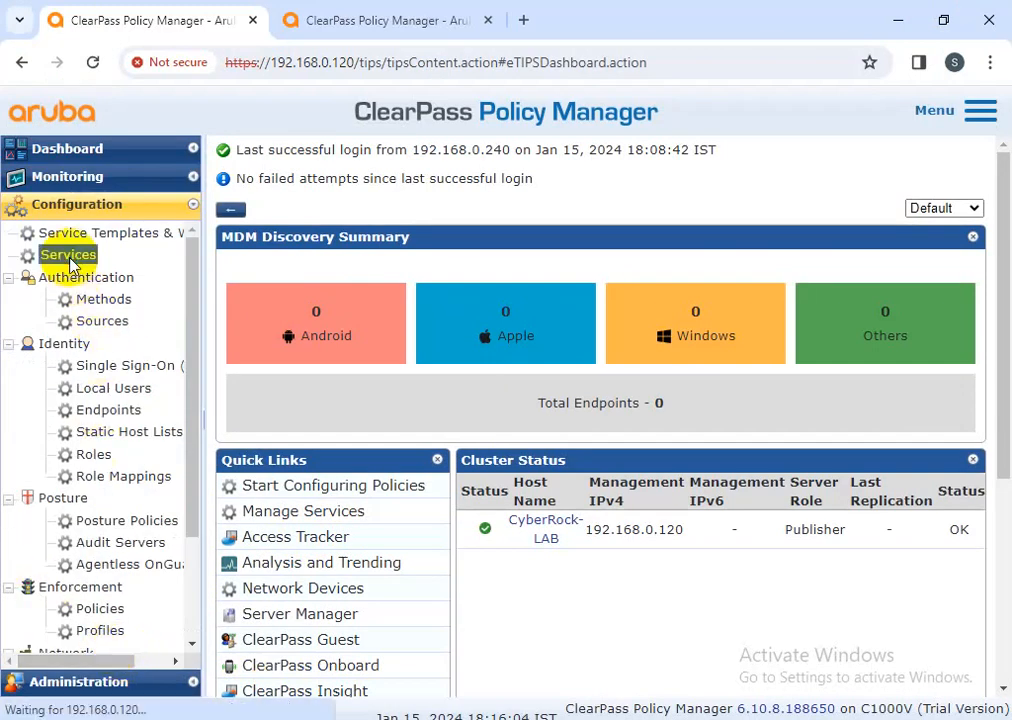
left_click(80, 178)
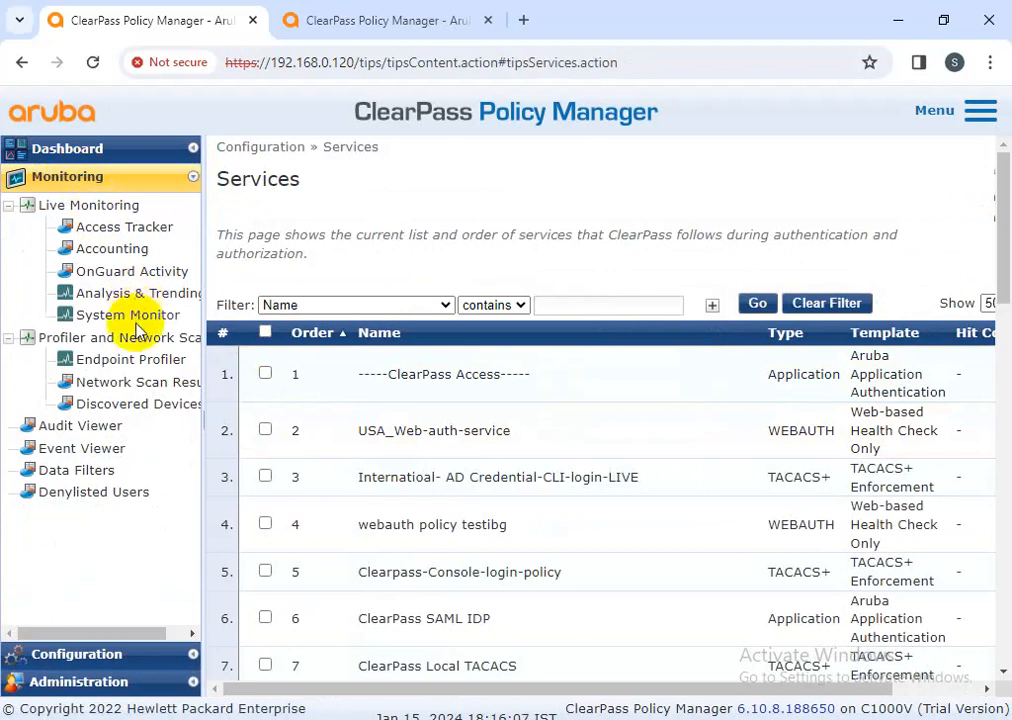
left_click(84, 152)
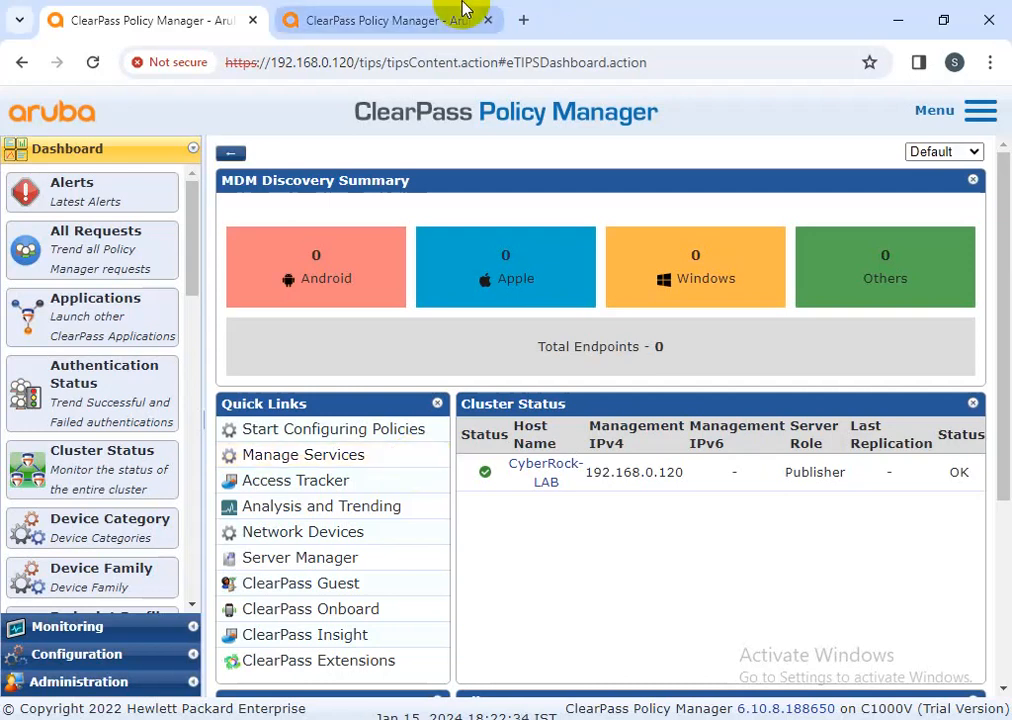
Step: Open the list of configured services and look through it
mouse_move(463, 10)
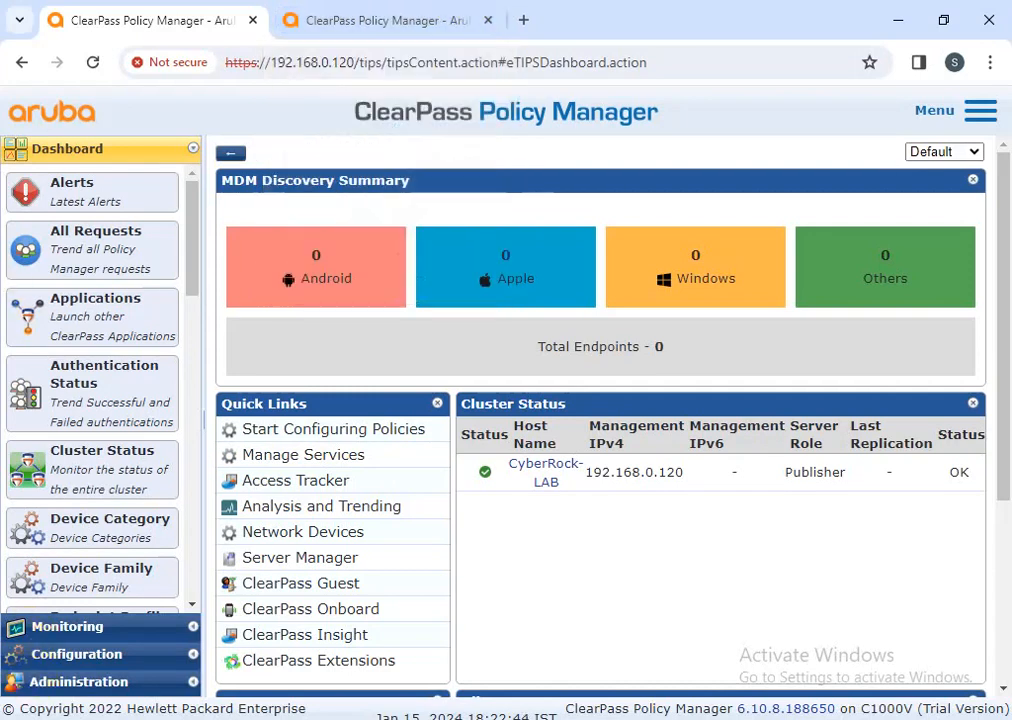
left_click(92, 656)
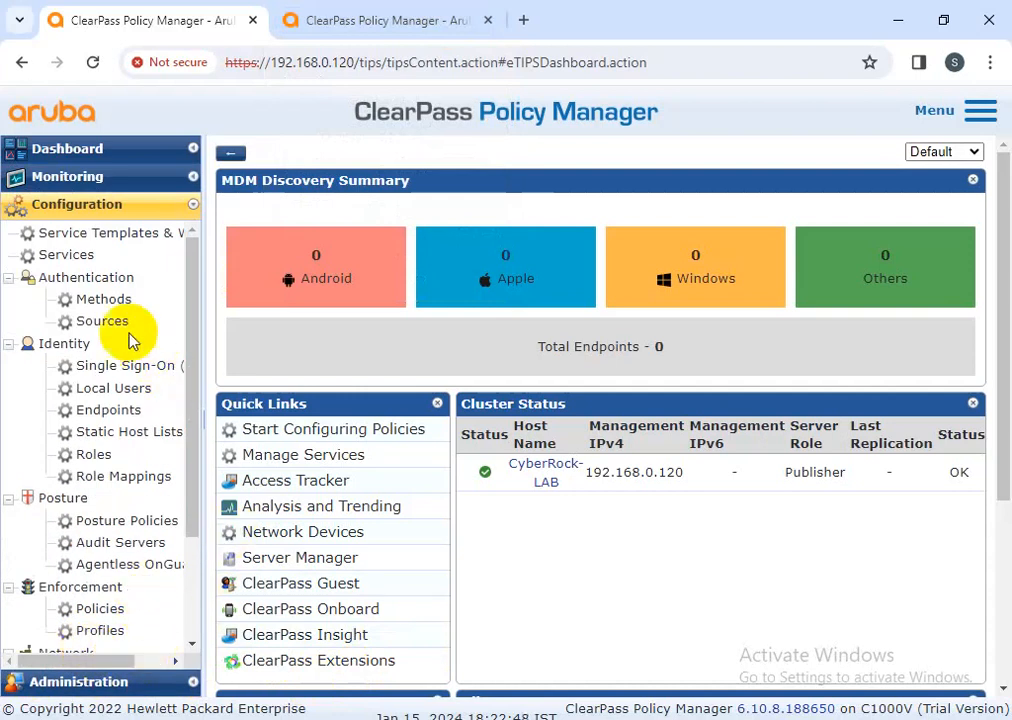
left_click(70, 256)
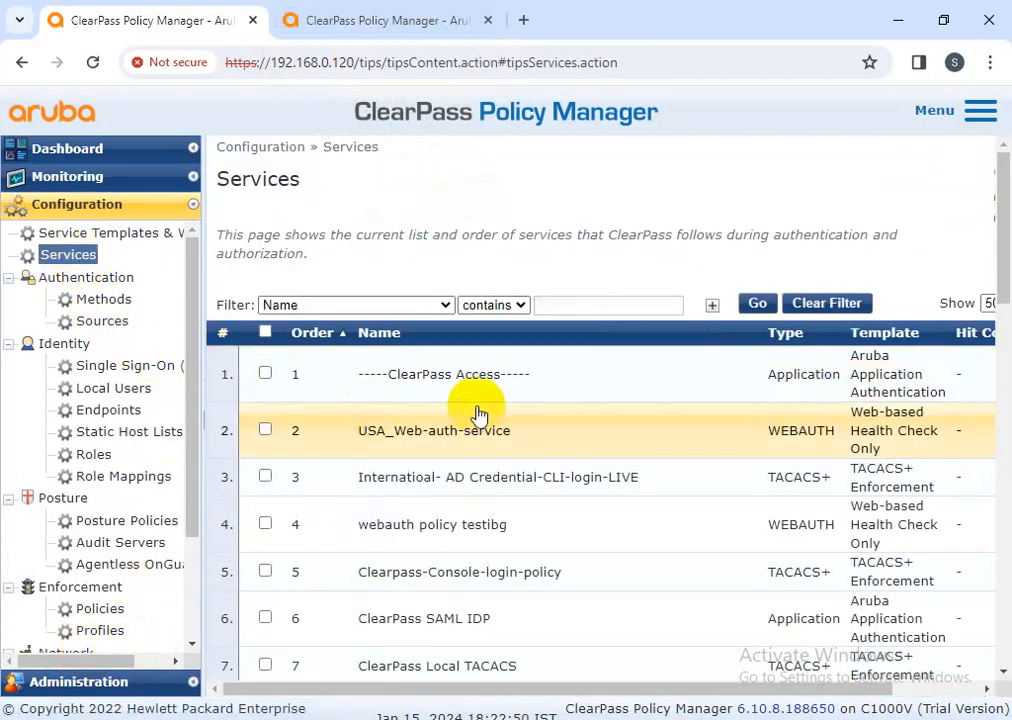
scroll(497, 418, "down", 5)
scroll(480, 440, "up", 5)
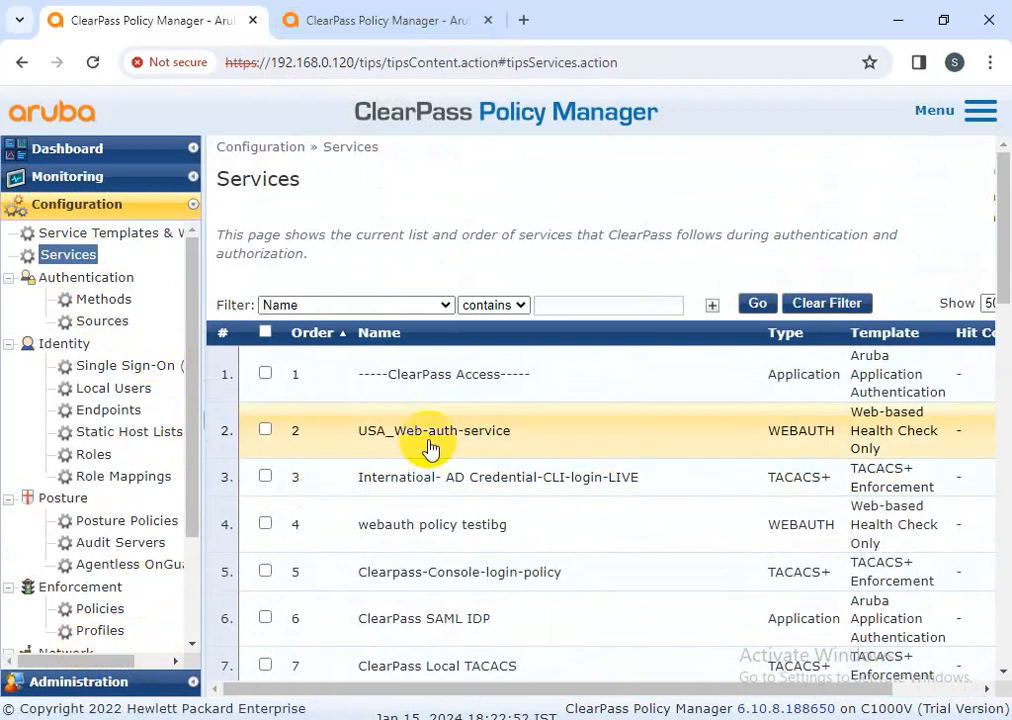
Step: Examine the service, authorization, role, posture and enforcement settings of USA_Web-auth-service, and close it without saving
left_click(423, 446)
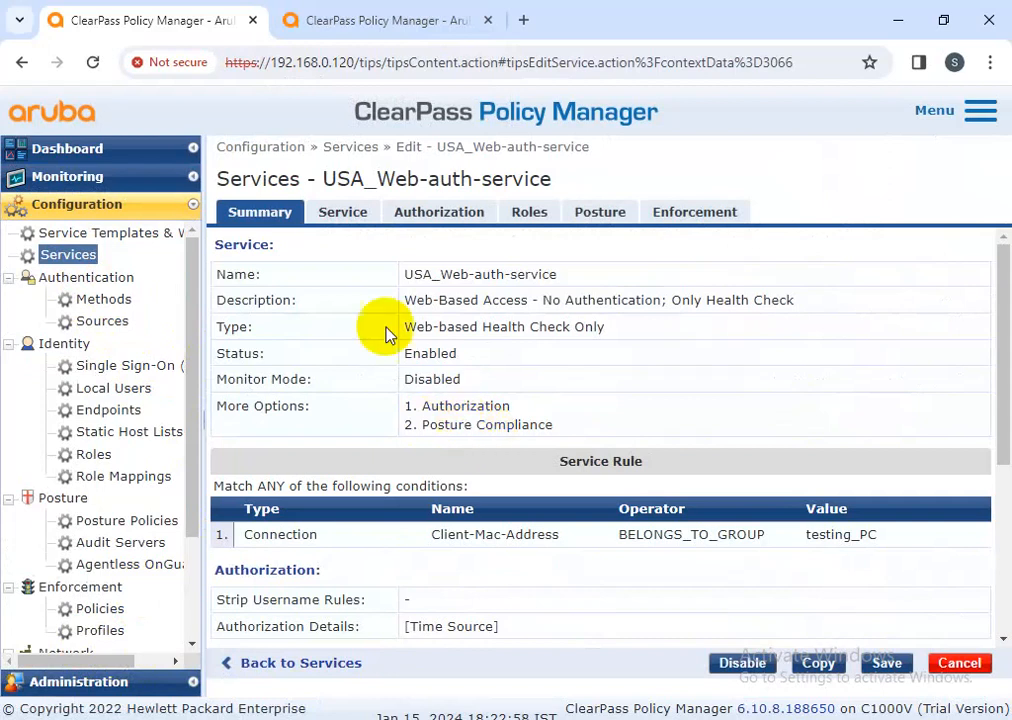
left_click(345, 222)
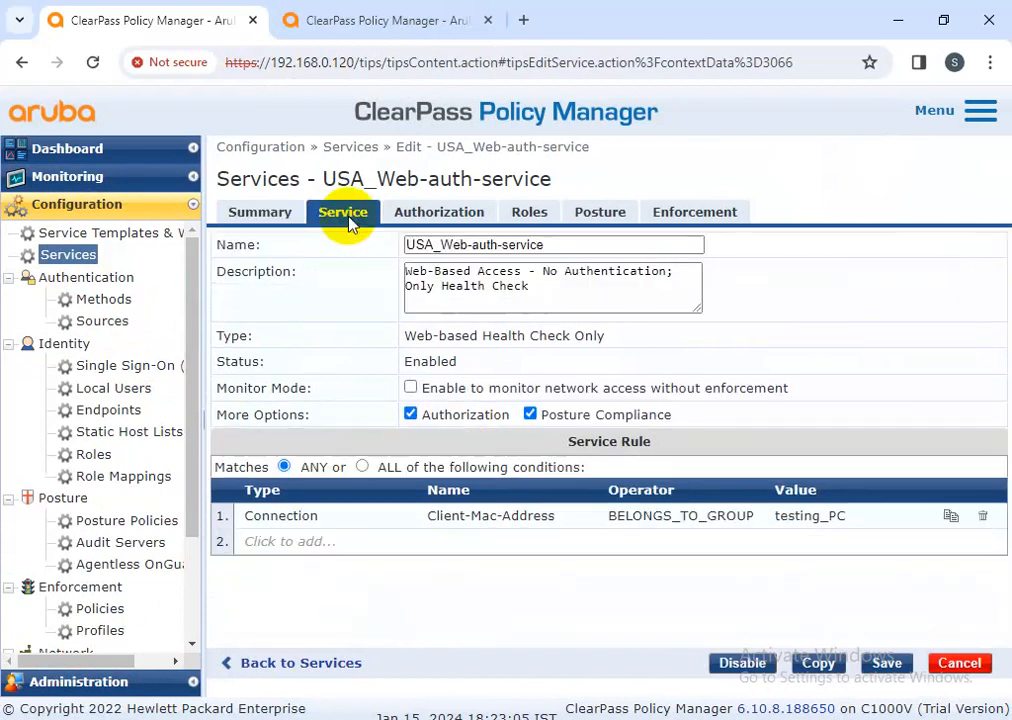
left_click(432, 214)
left_click(520, 224)
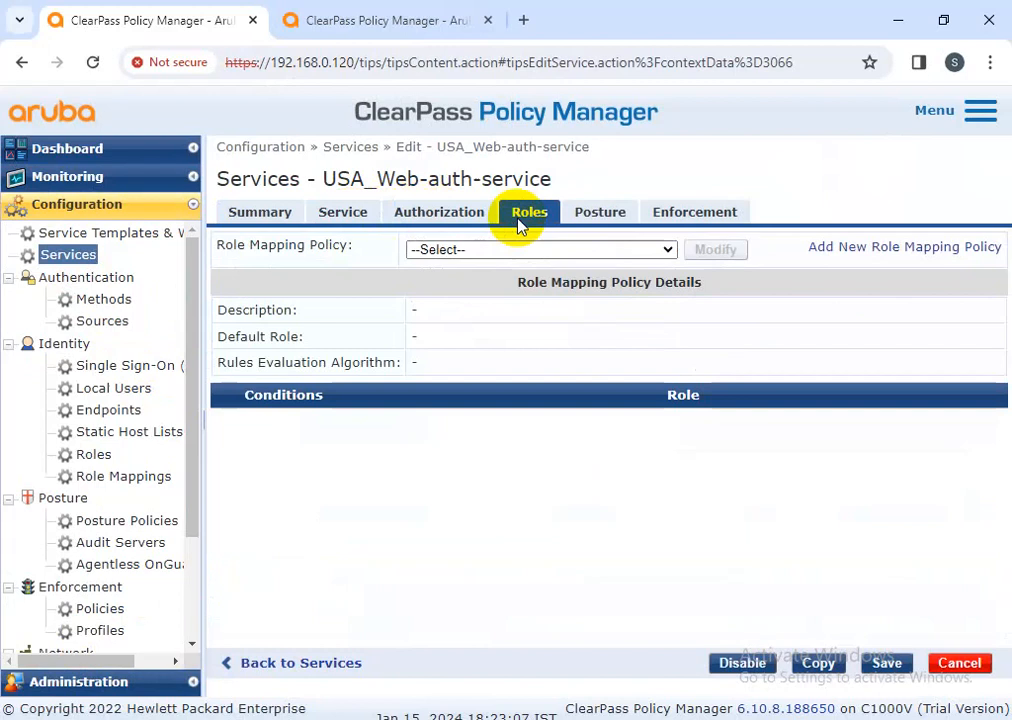
left_click(604, 212)
left_click(683, 215)
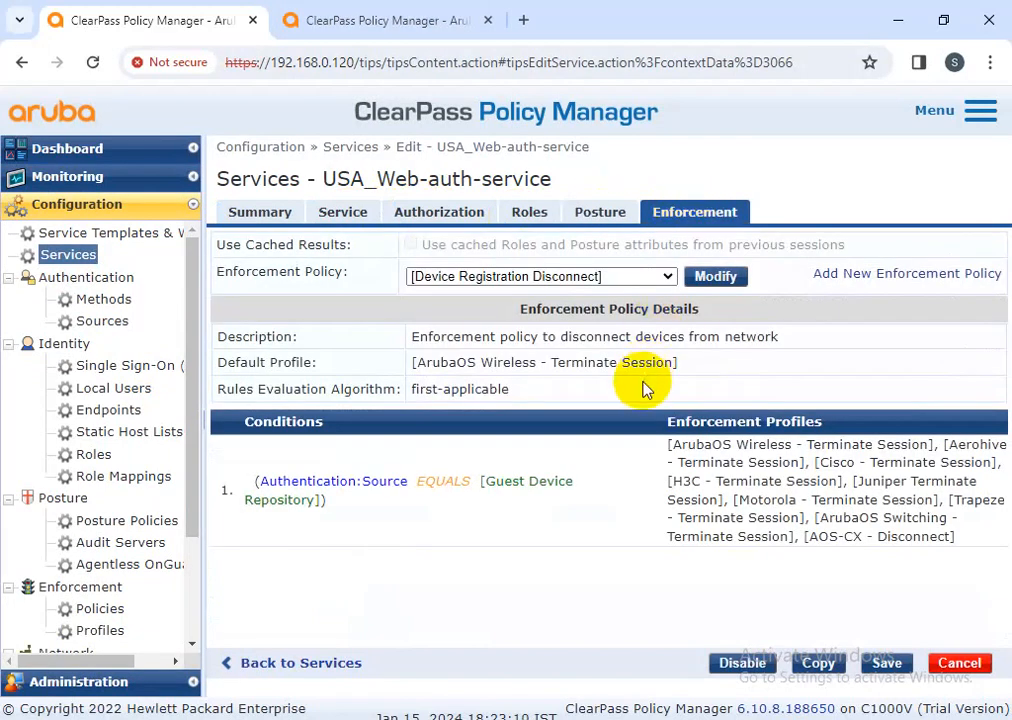
left_click(248, 224)
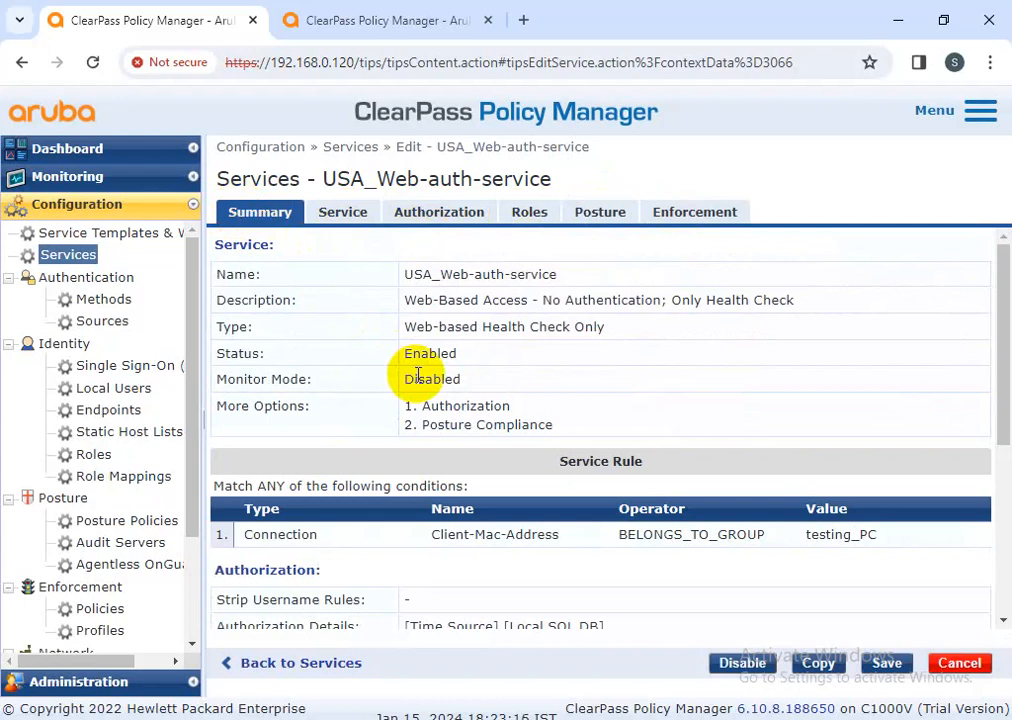
left_click(962, 665)
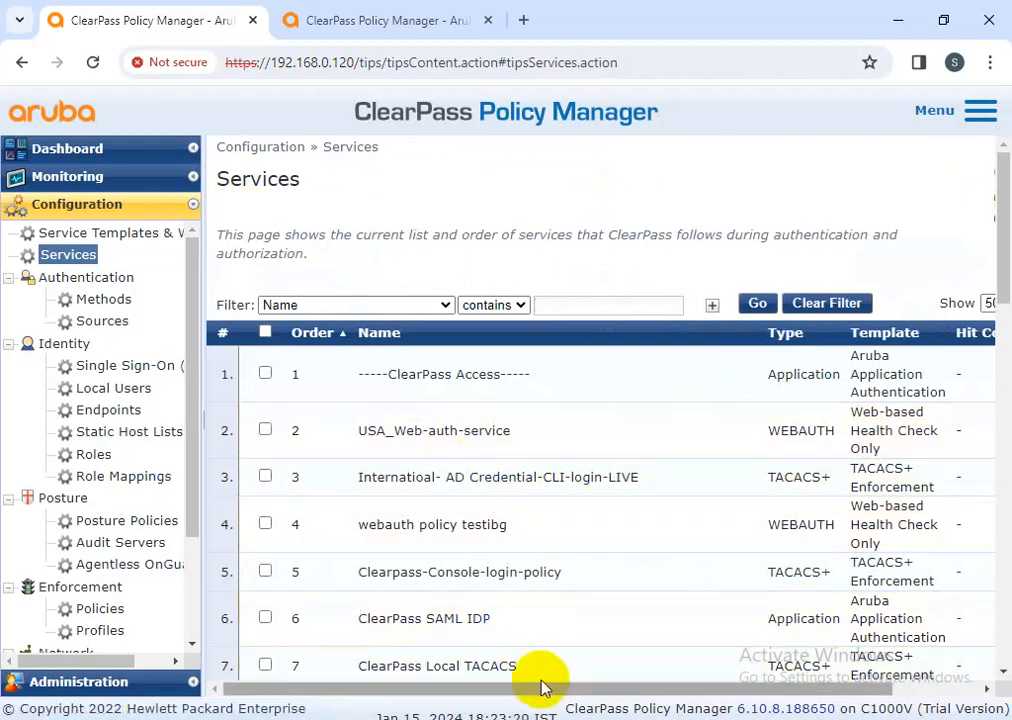
Step: Start adding a new service and set its type to MAC Authentication
left_click_drag(540, 688, 377, 673)
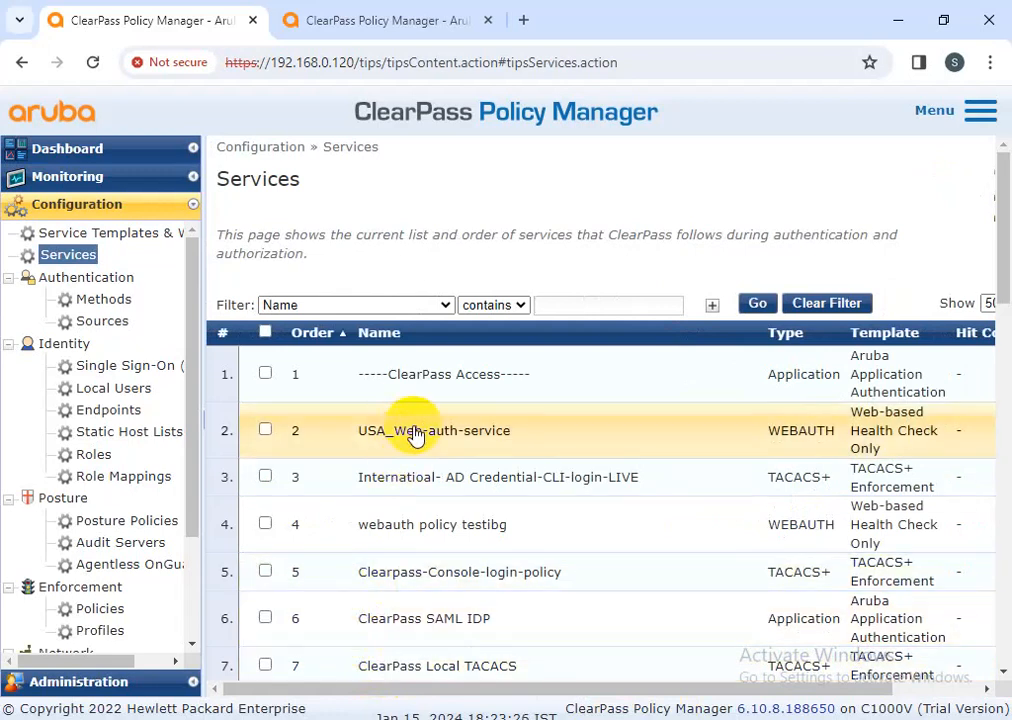
left_click_drag(599, 686, 1005, 275)
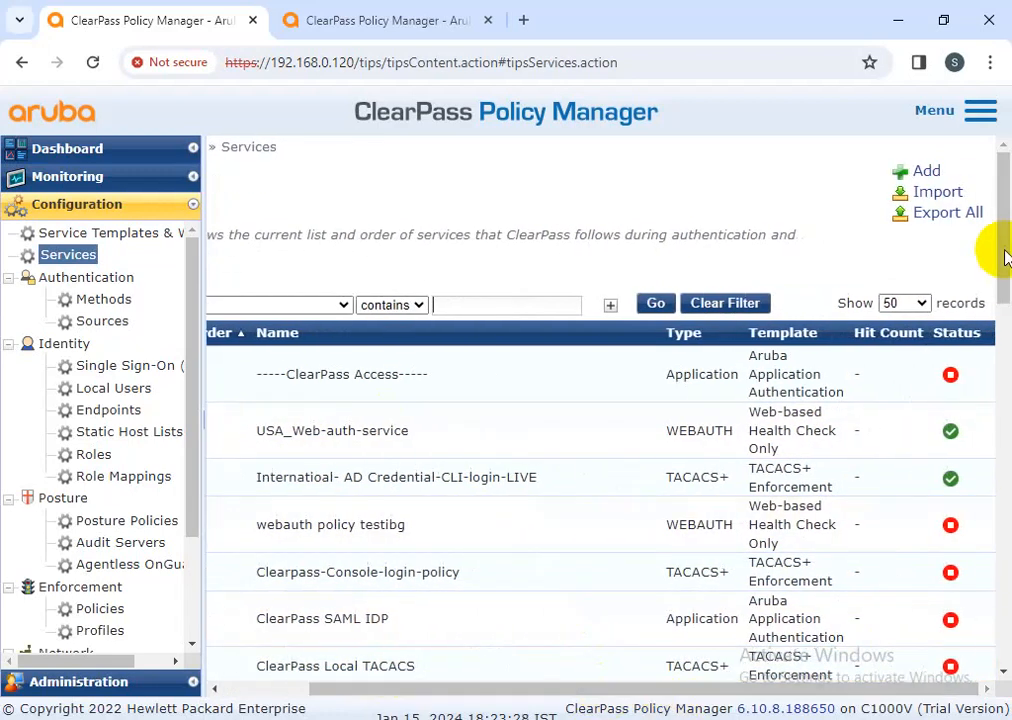
left_click(928, 171)
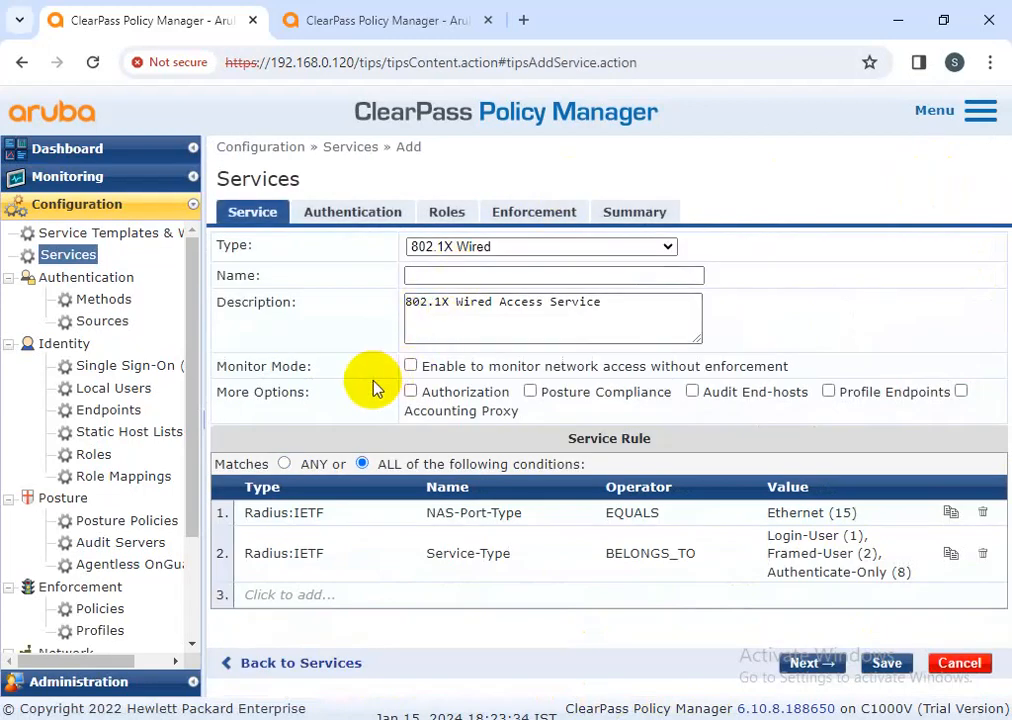
left_click(452, 250)
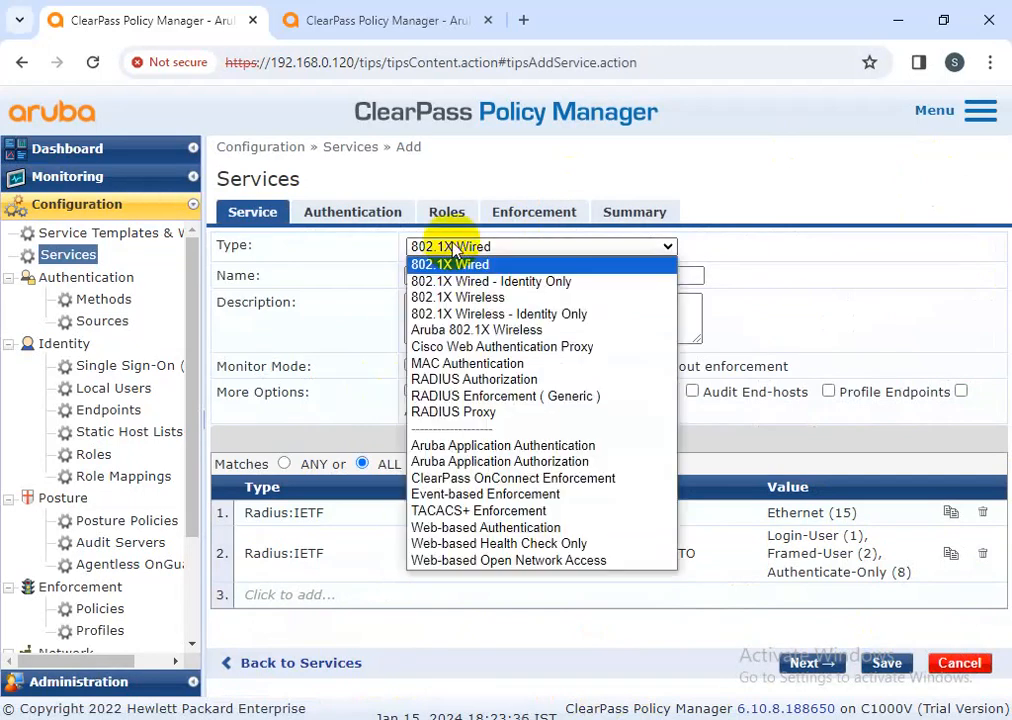
left_click(461, 368)
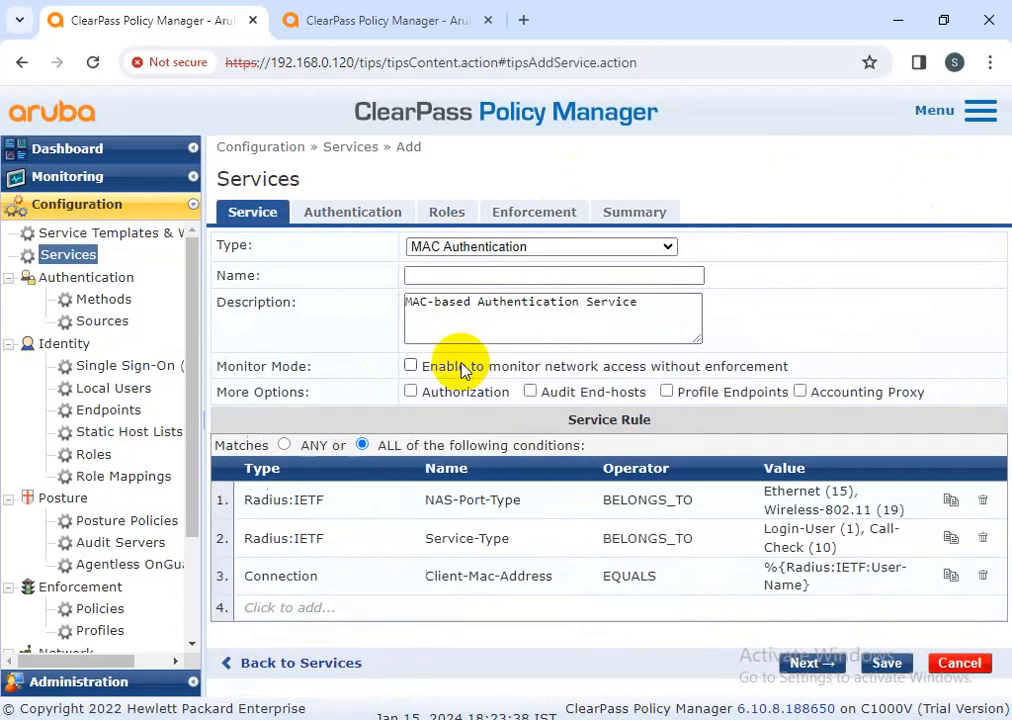
left_click(553, 248)
left_click(818, 295)
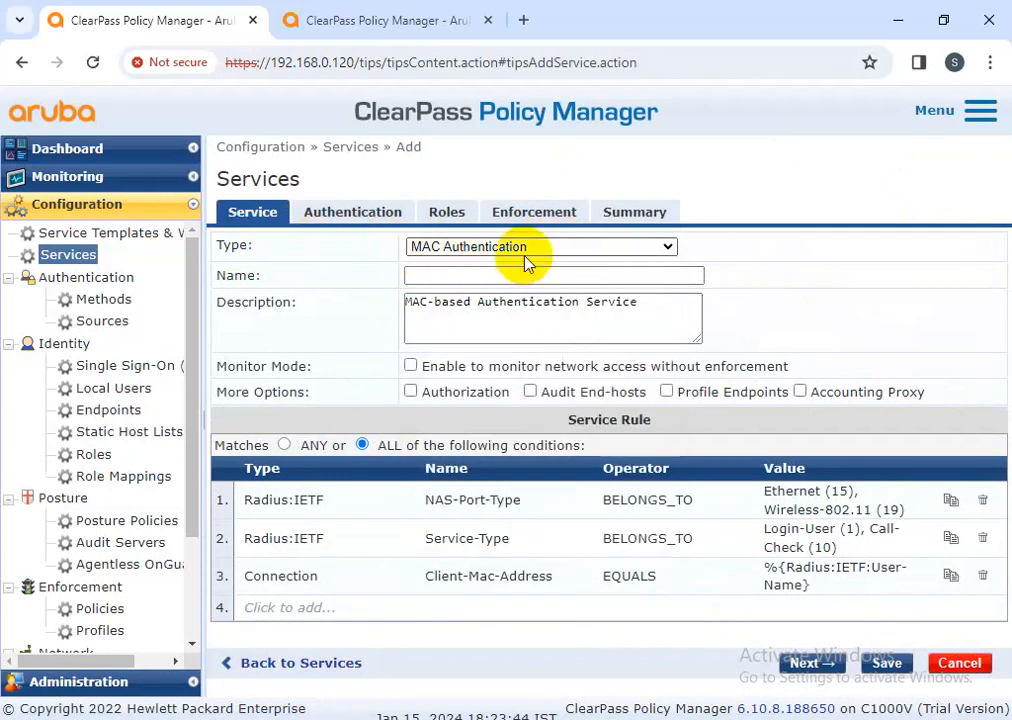
Step: Name the new service "MAC for printer and camrea"
left_click(501, 272)
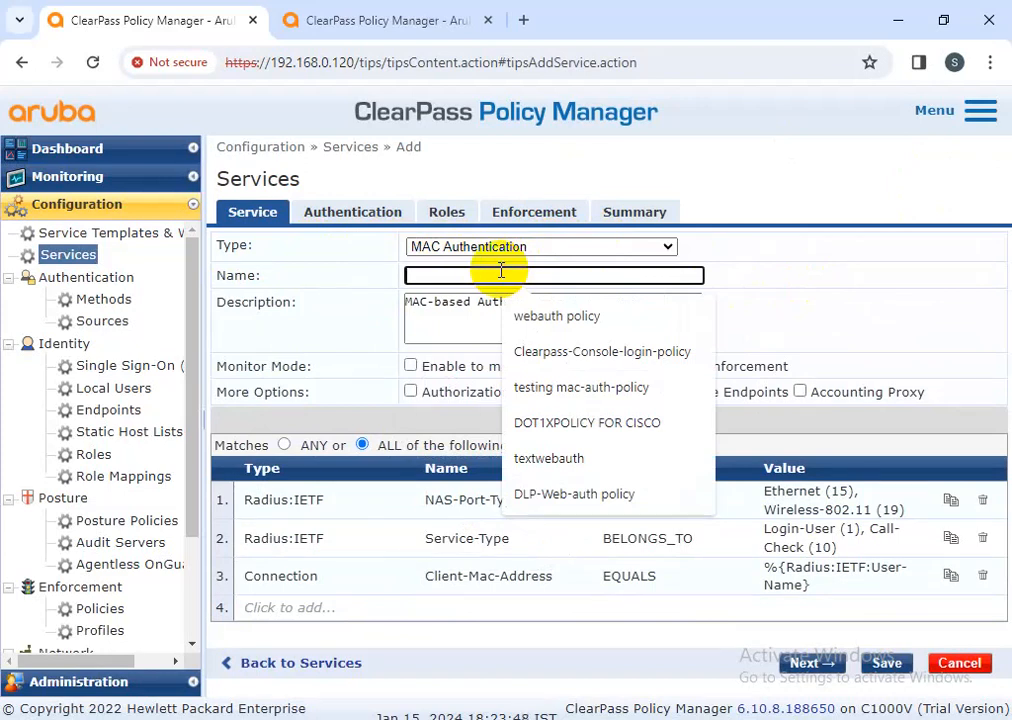
type("MAC")
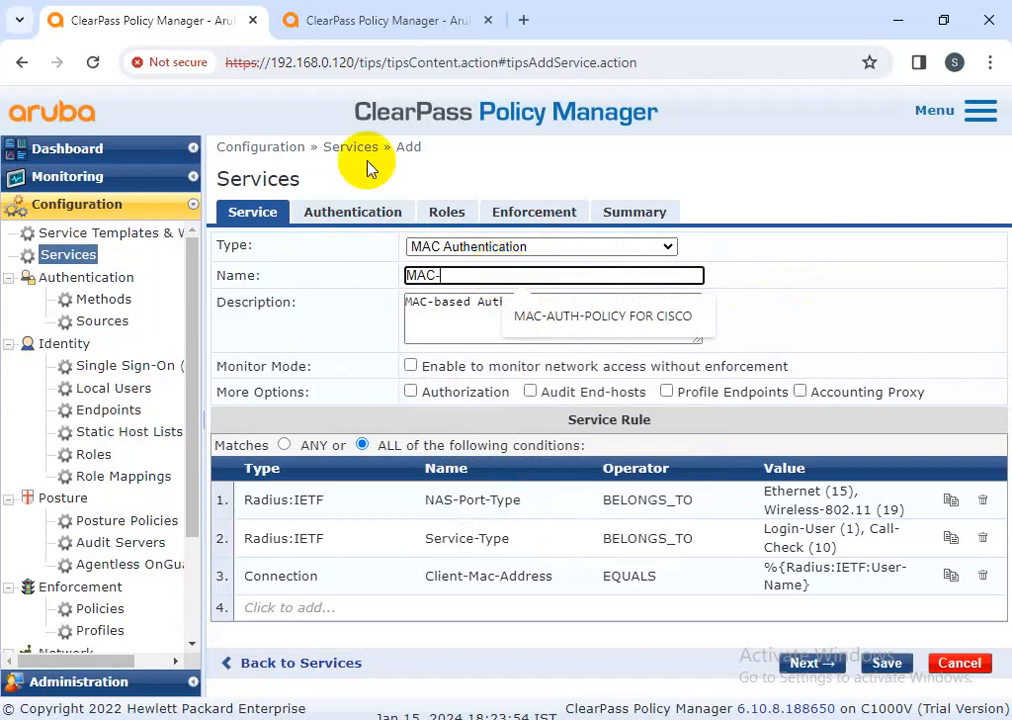
type("for prine")
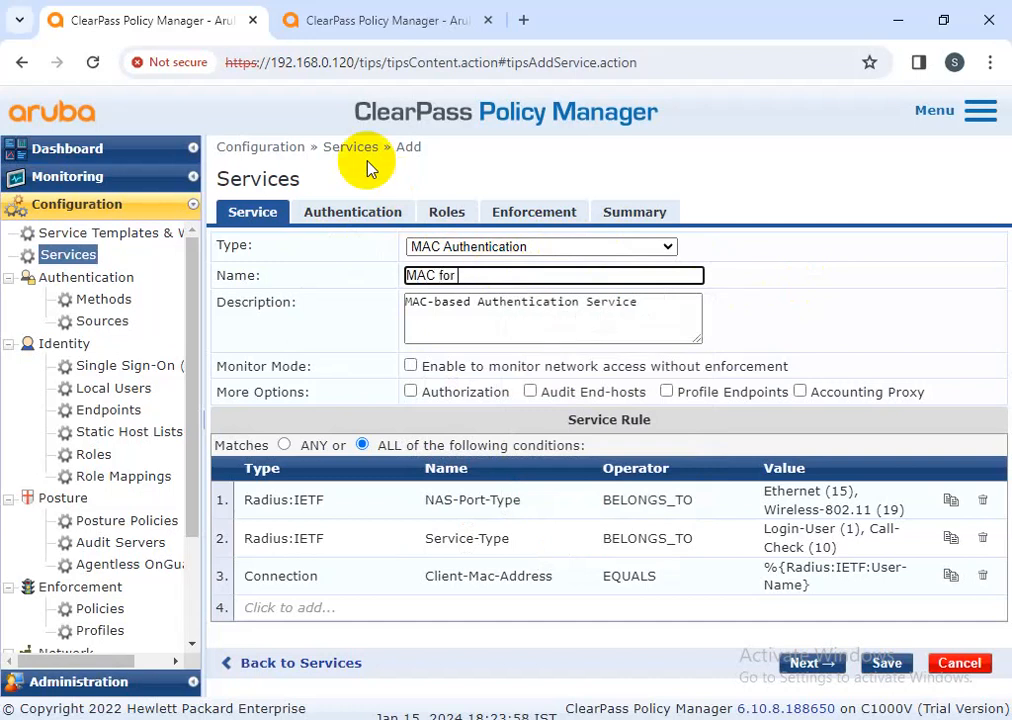
key("BackSpace")
key("BackSpace")
key("BackSpace")
key("BackSpace")
key("BackSpace")
type("printer and camrea")
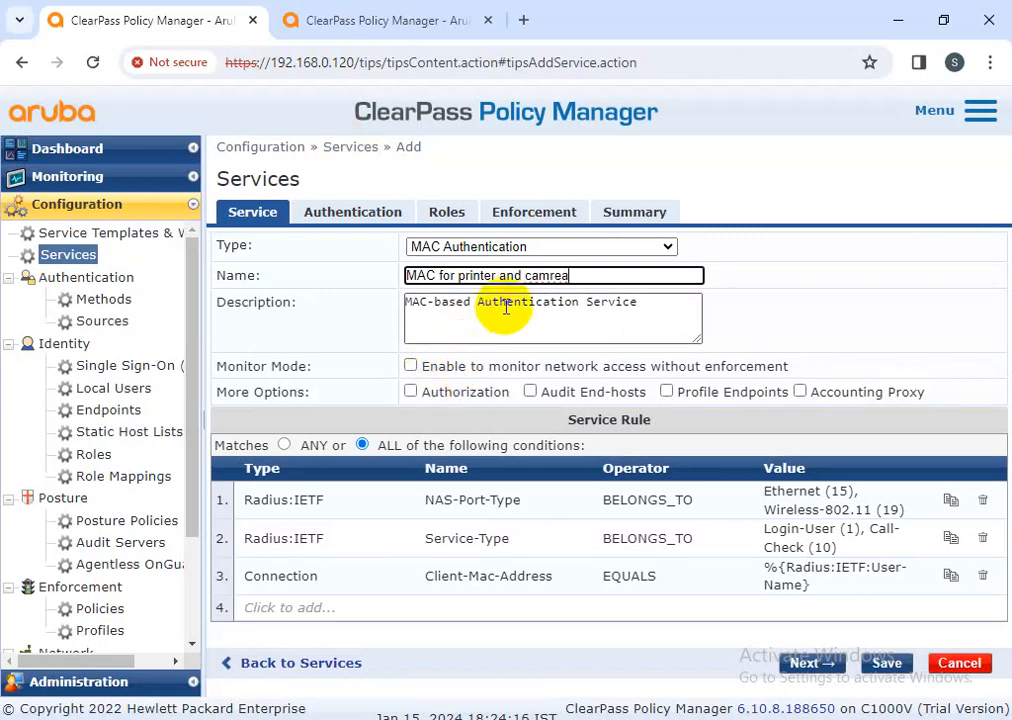
Step: Change the service name to "MAC for printer etc" and enable the Authorization option
left_click_drag(567, 275, 547, 270)
left_click(583, 274)
key("BackSpace")
key("BackSpace")
key("BackSpace")
key("BackSpace")
key("BackSpace")
key("BackSpace")
key("BackSpace")
key("BackSpace")
key("BackSpace")
key("BackSpace")
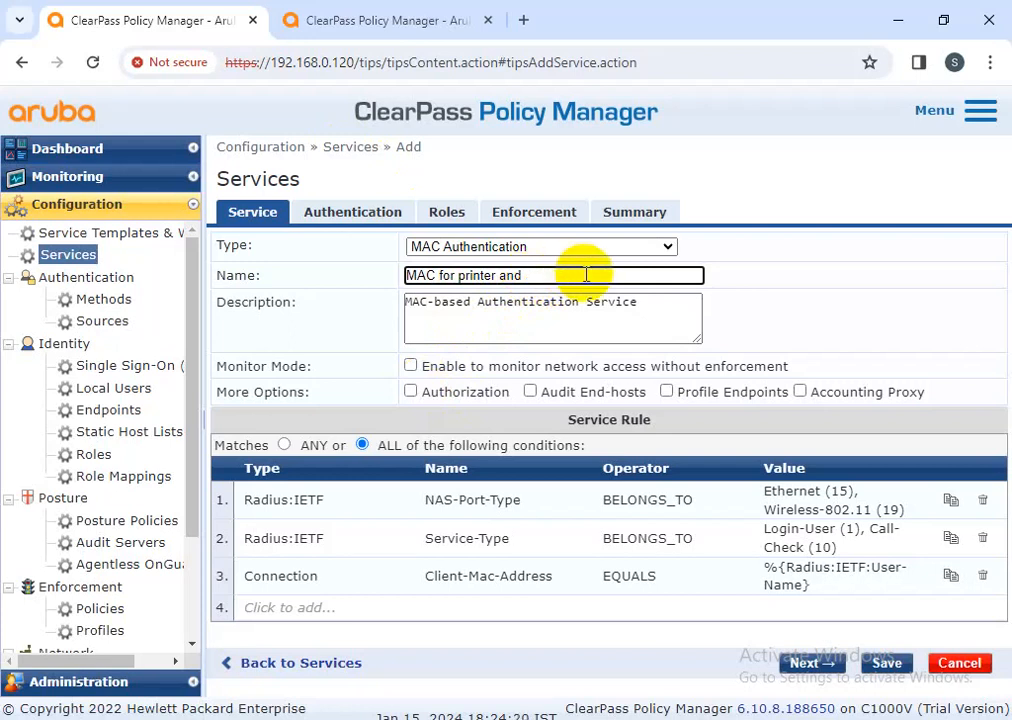
type("etc")
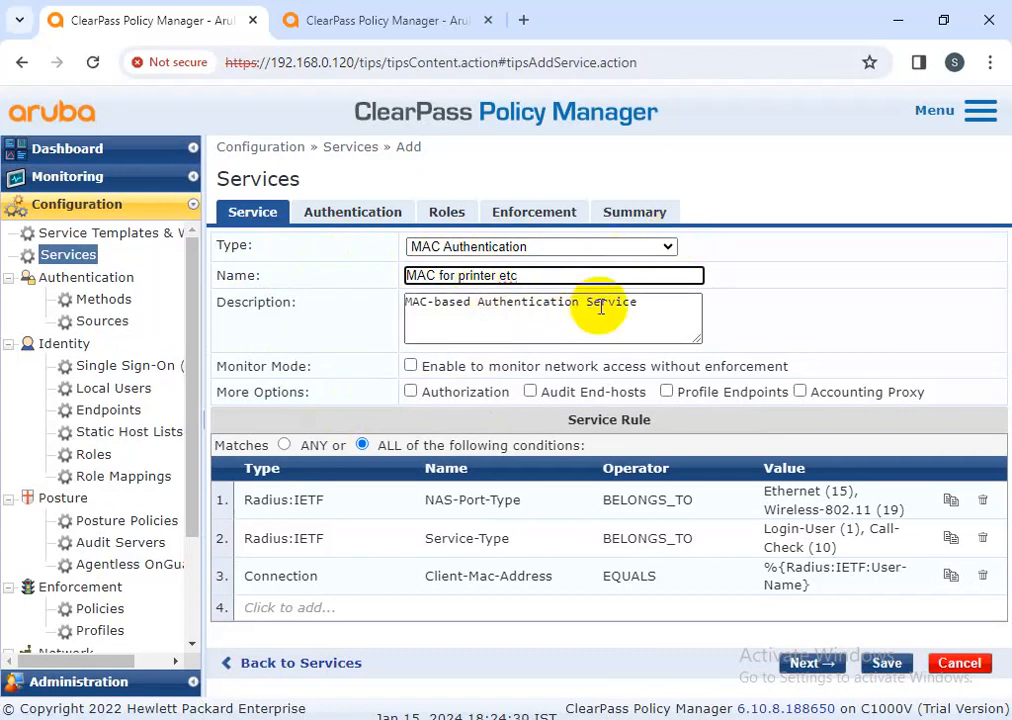
left_click(412, 393)
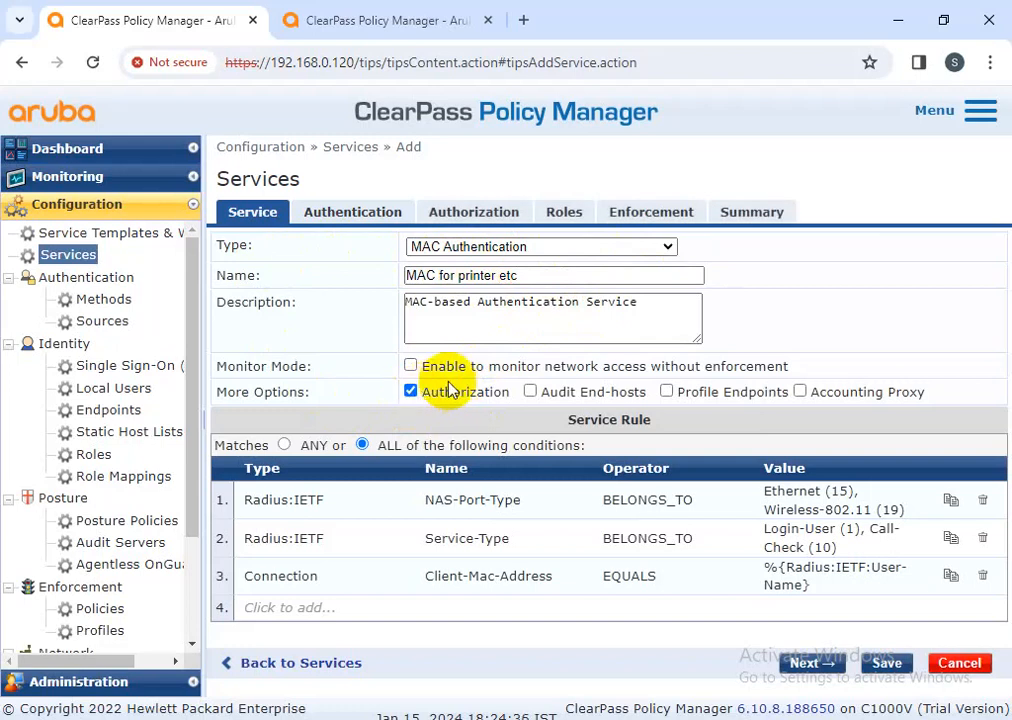
Step: Add [Endpoints Repository] and [Time Source] as additional authorization sources for the new service
left_click(451, 210)
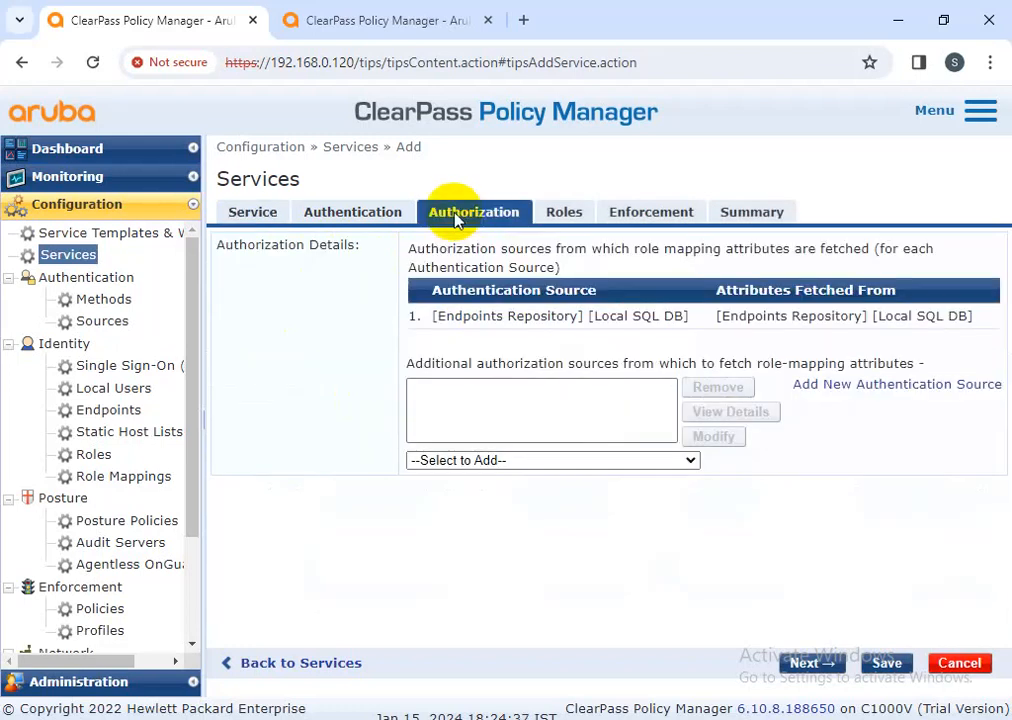
left_click(515, 464)
left_click(465, 545)
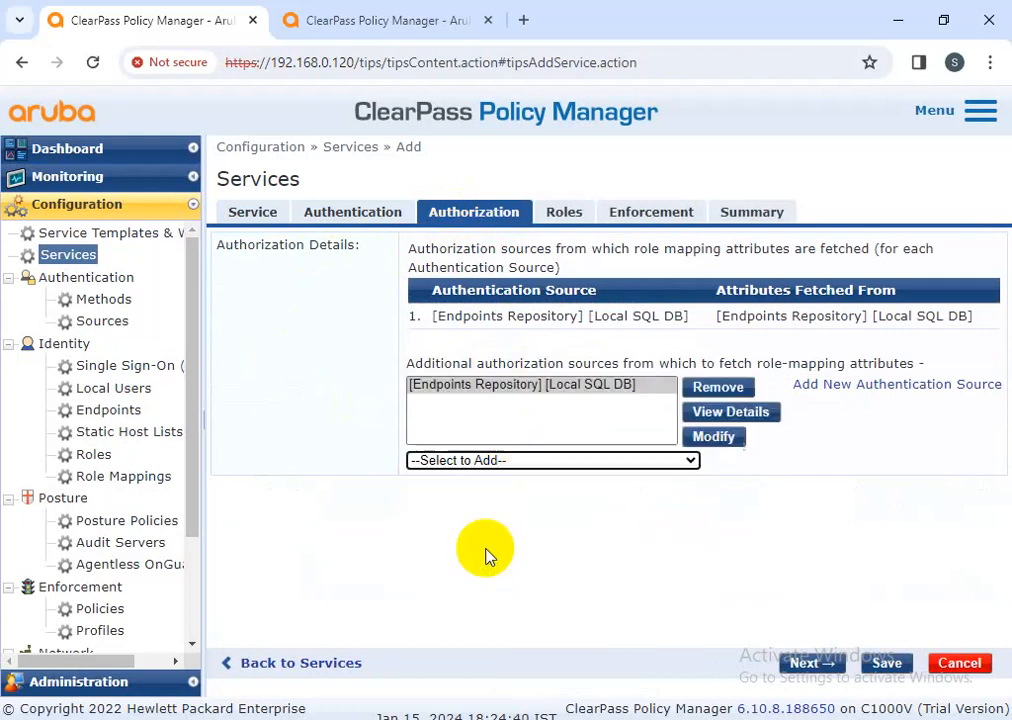
left_click(479, 458)
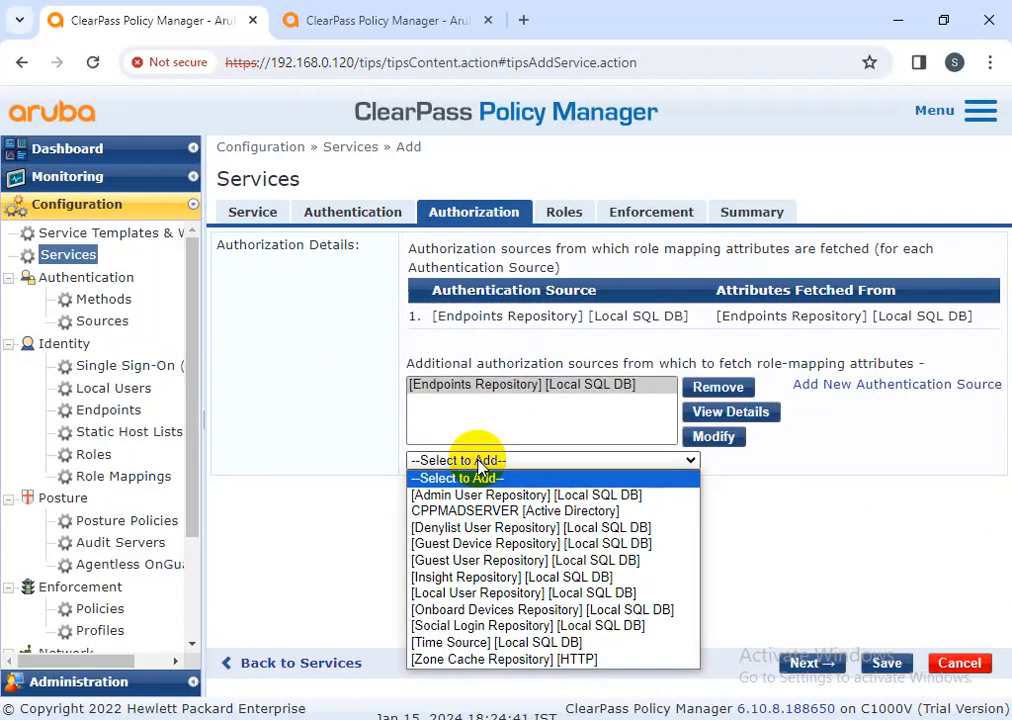
left_click(455, 644)
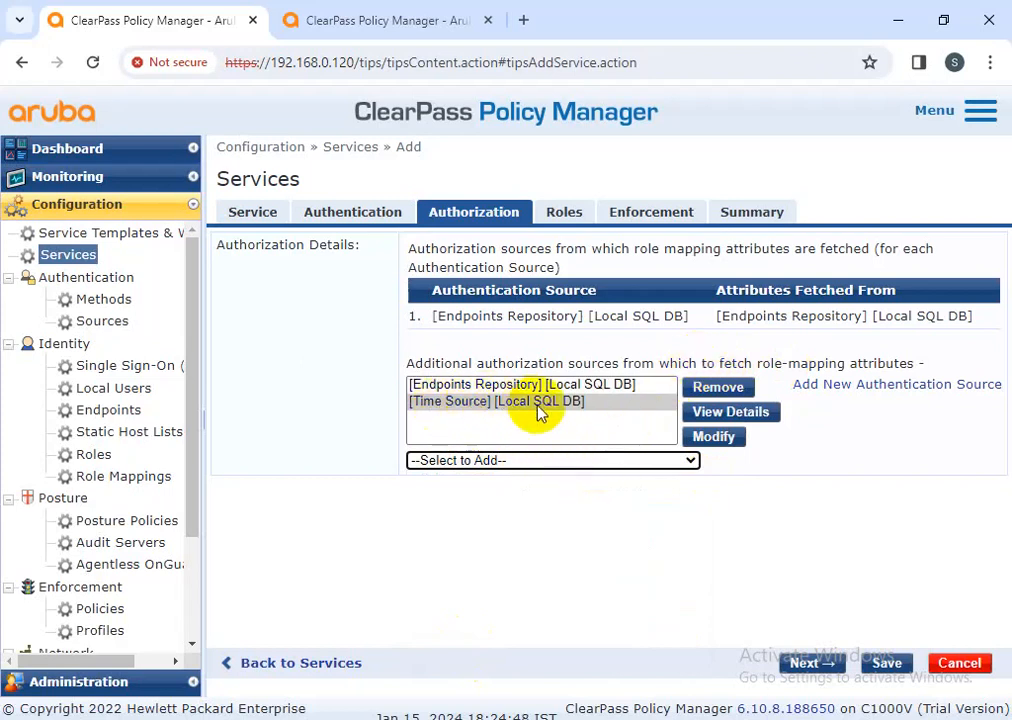
left_click(650, 386)
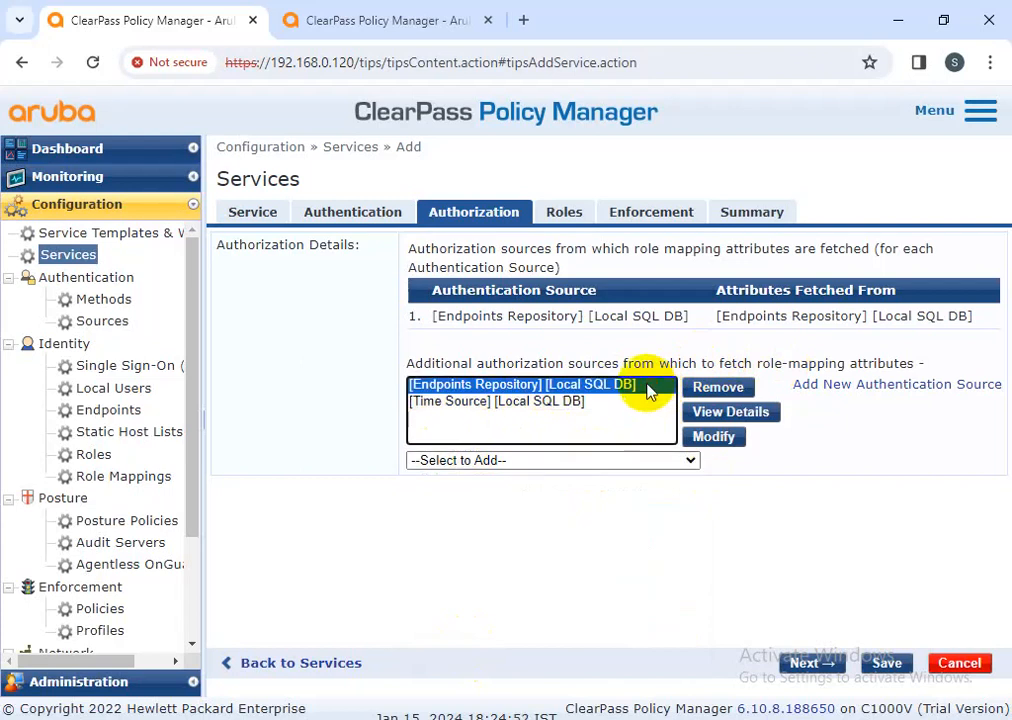
Step: Set the service's role mapping policy to [Guest Roles] and review the conditions and roles it maps
left_click(564, 211)
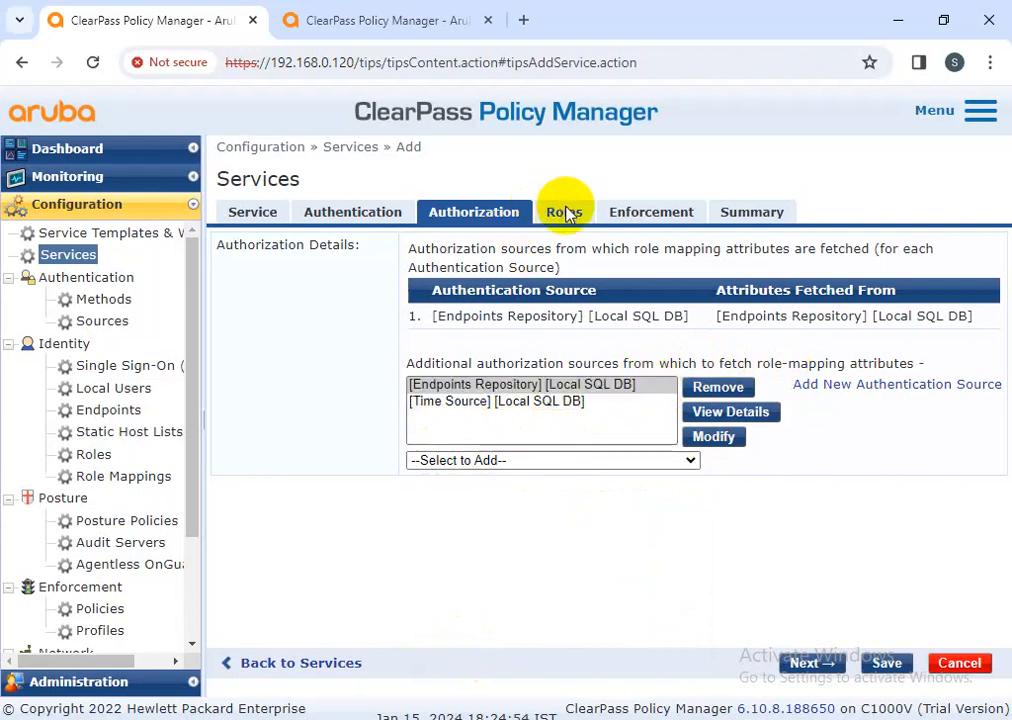
left_click(531, 252)
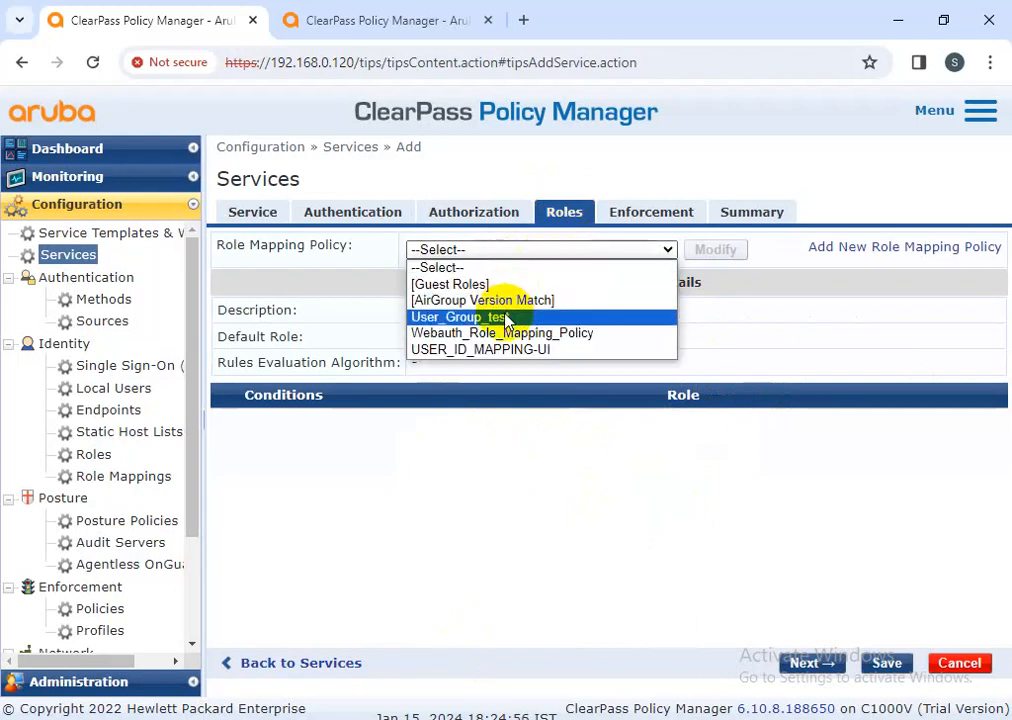
left_click(468, 285)
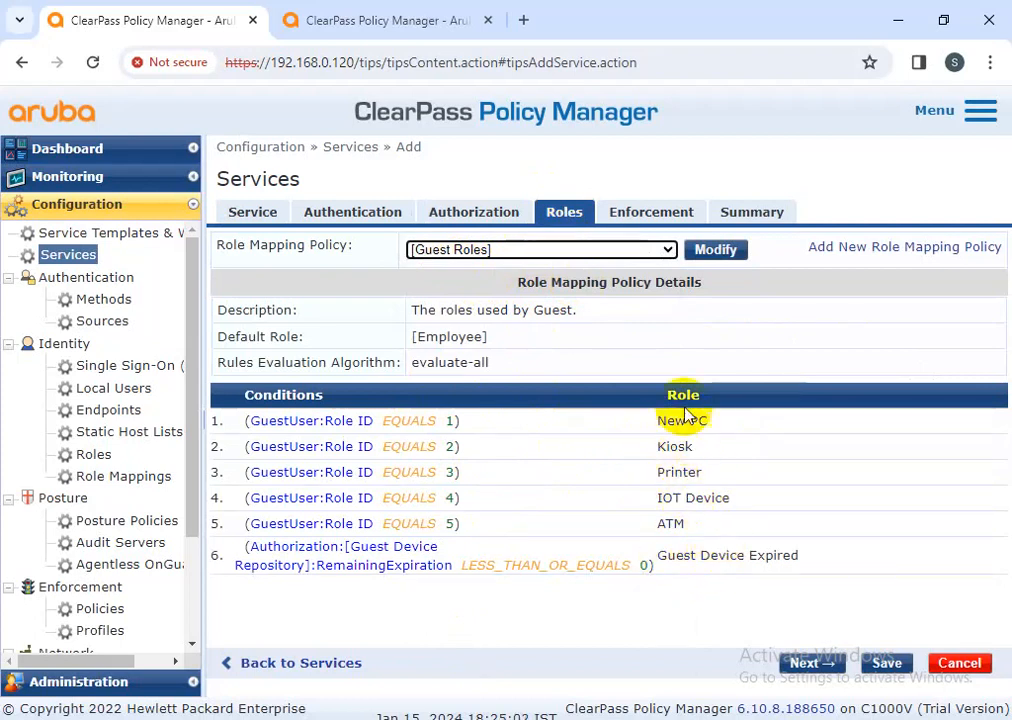
left_click_drag(651, 420, 736, 432)
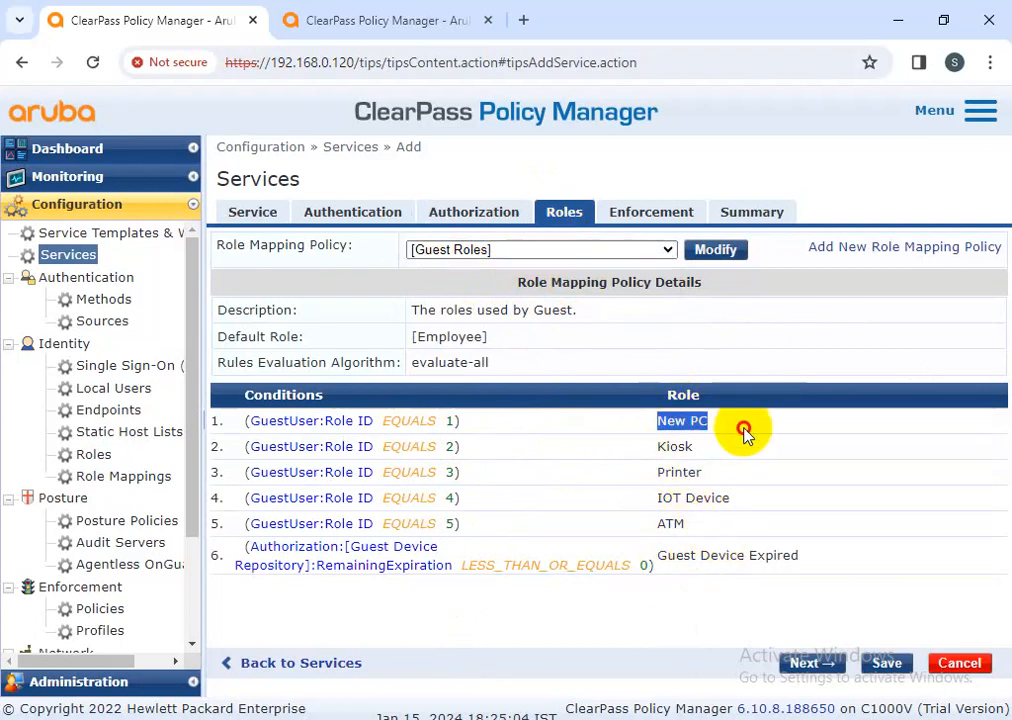
left_click_drag(653, 445, 740, 480)
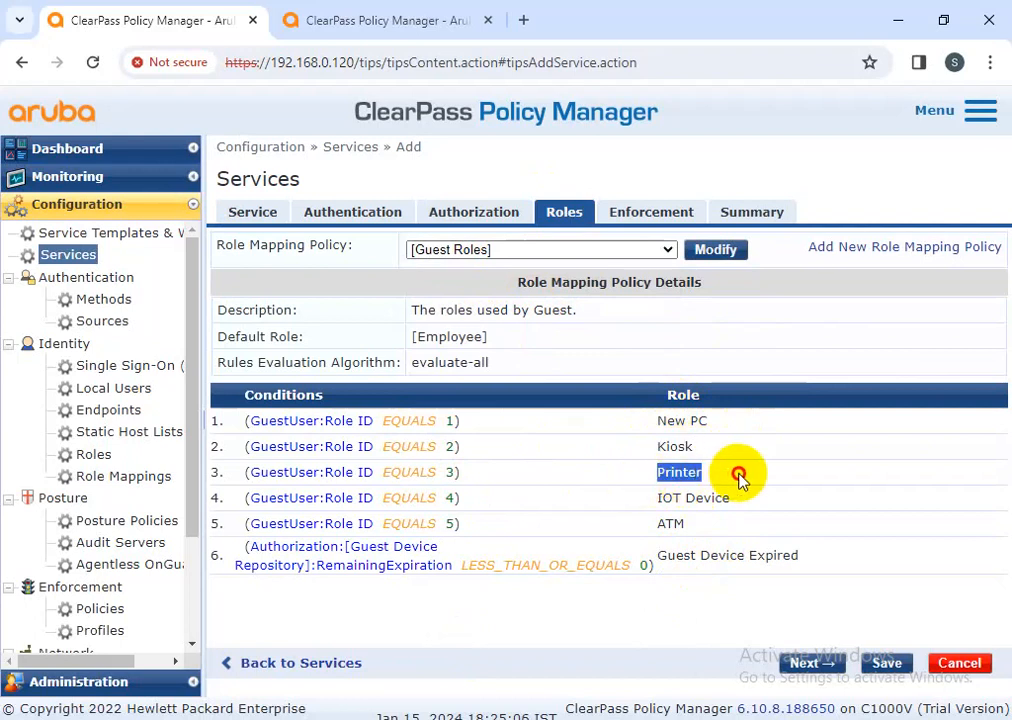
left_click_drag(652, 497, 769, 516)
left_click_drag(652, 522, 705, 558)
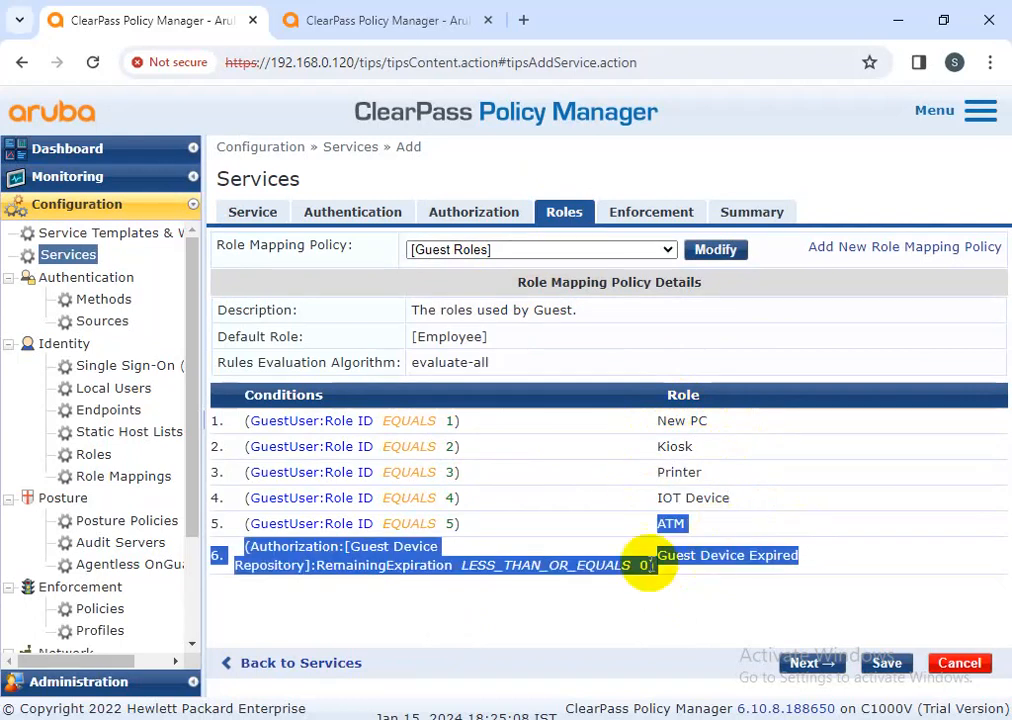
left_click(583, 565)
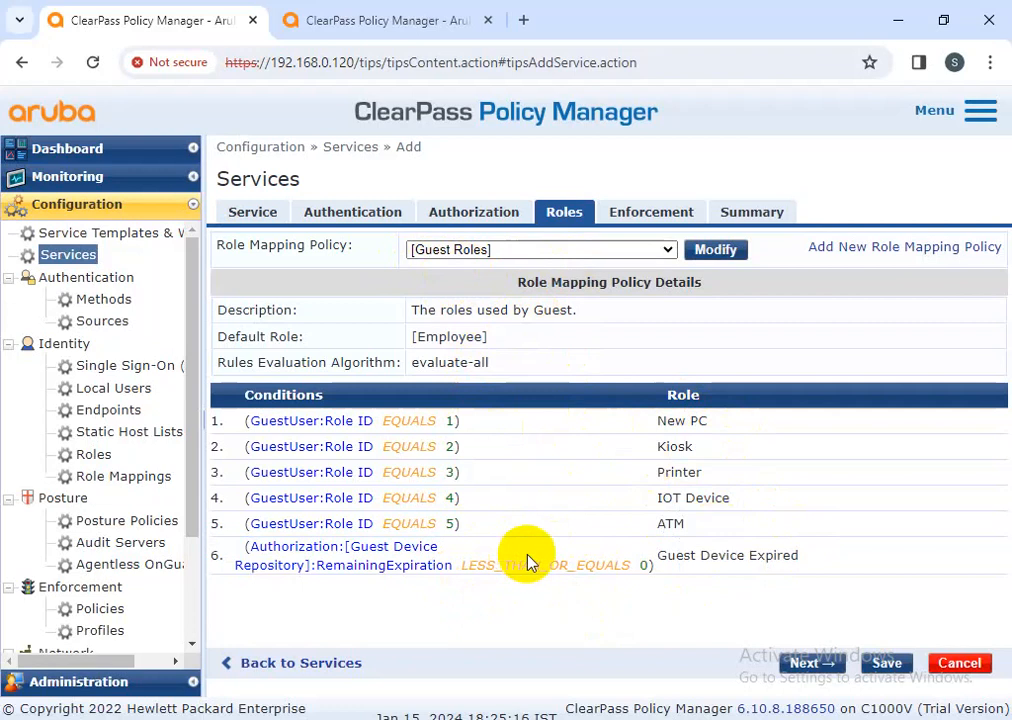
Step: Review the new service's enforcement policy, summary and service rule conditions
left_click(647, 210)
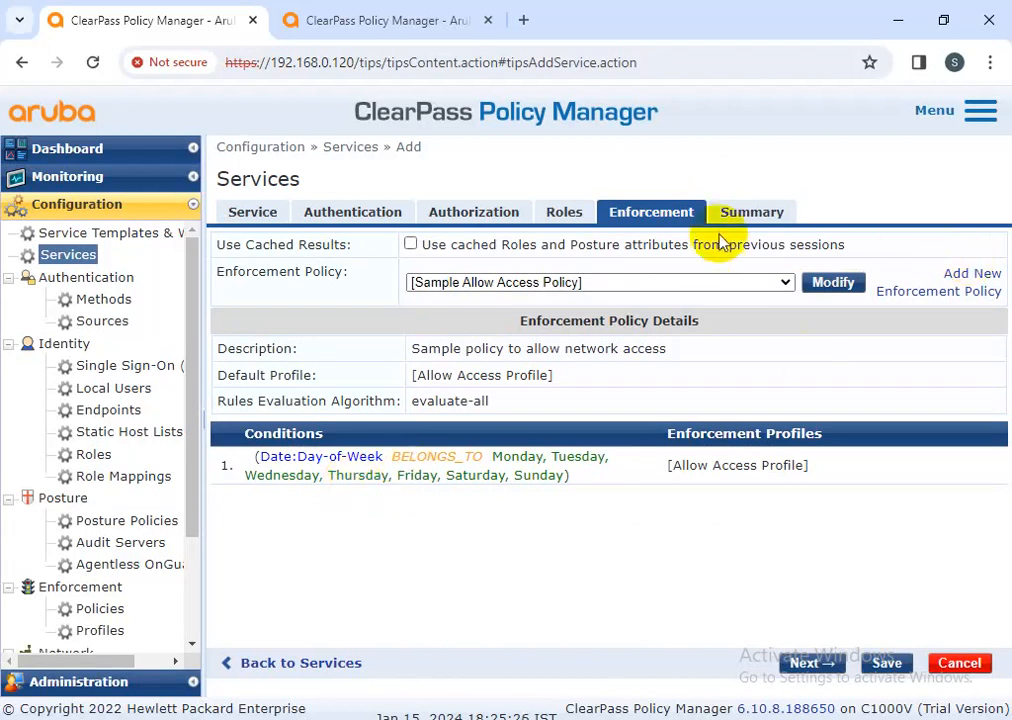
left_click(745, 220)
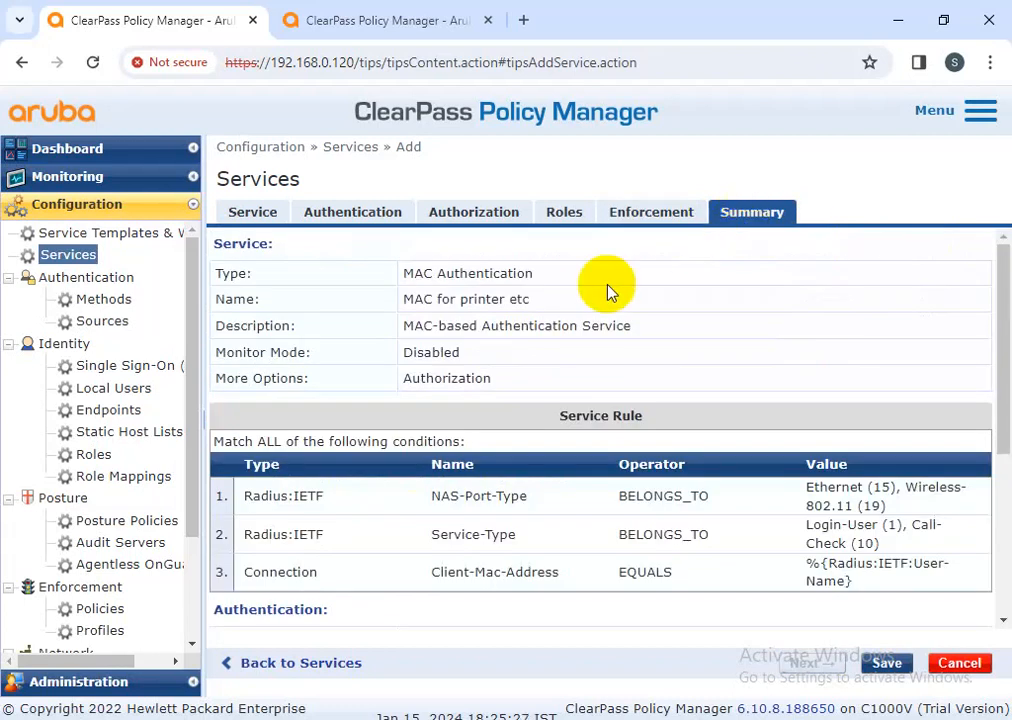
left_click(256, 222)
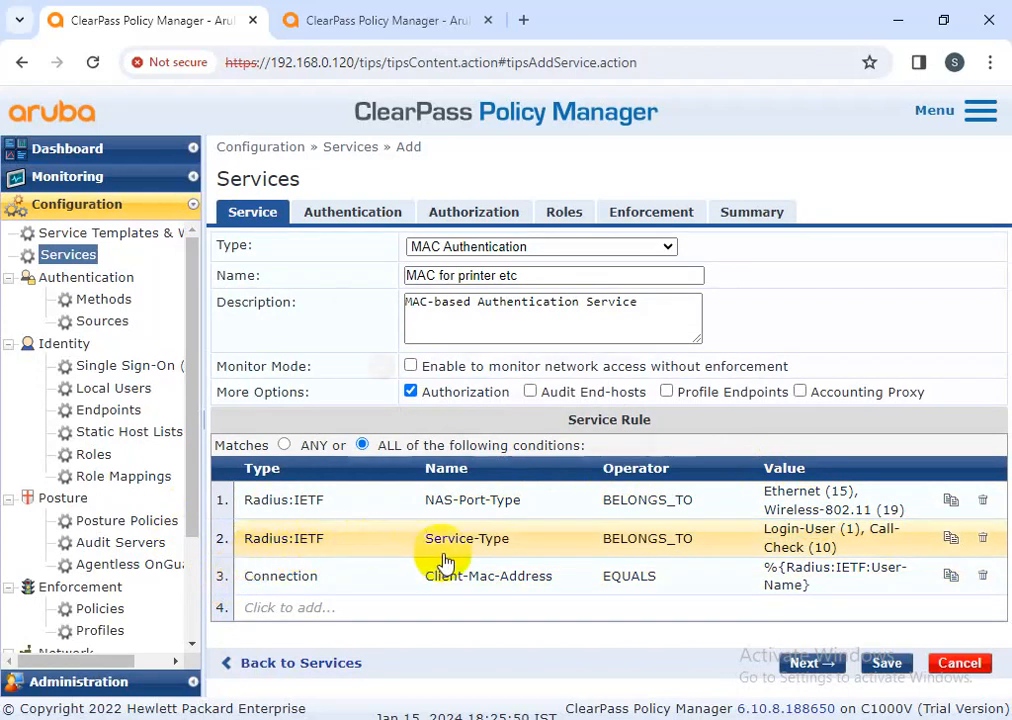
left_click(628, 445)
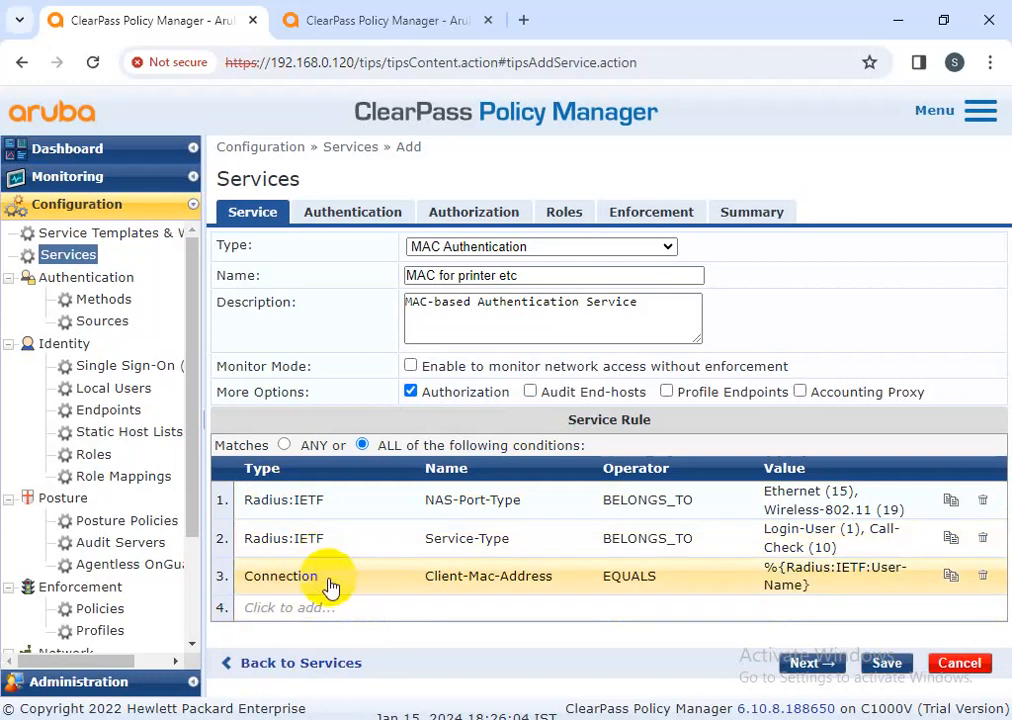
Step: Add a service rule condition Connection, Client-Mac-Address, BELONGS_TO_GROUP, testing_PC, and try to save the service
left_click(316, 614)
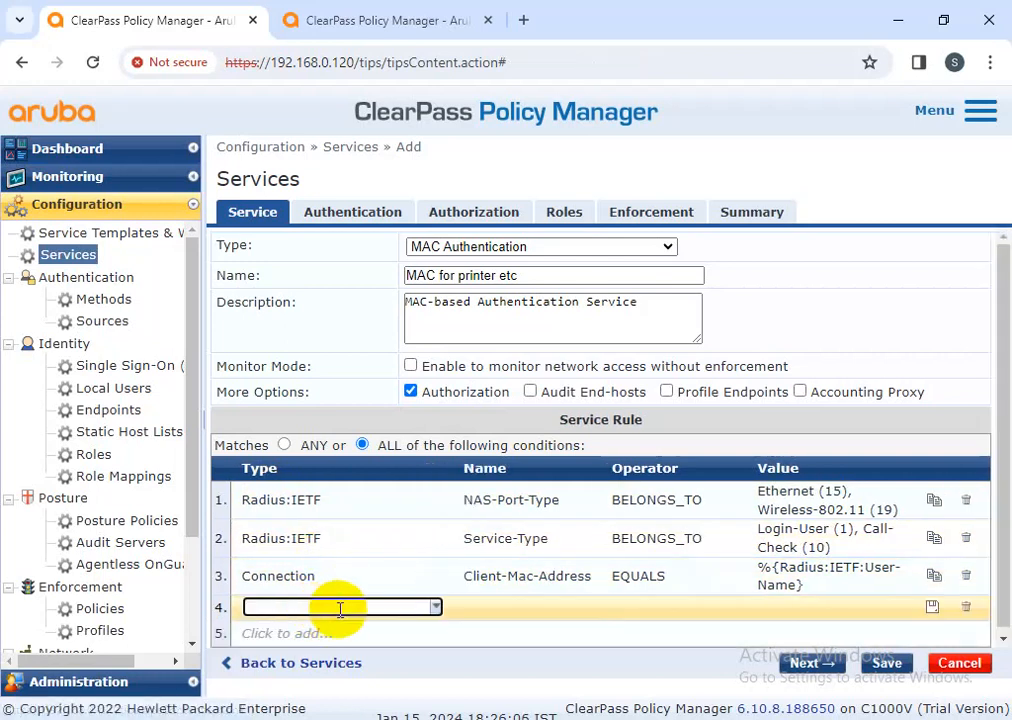
left_click(435, 608)
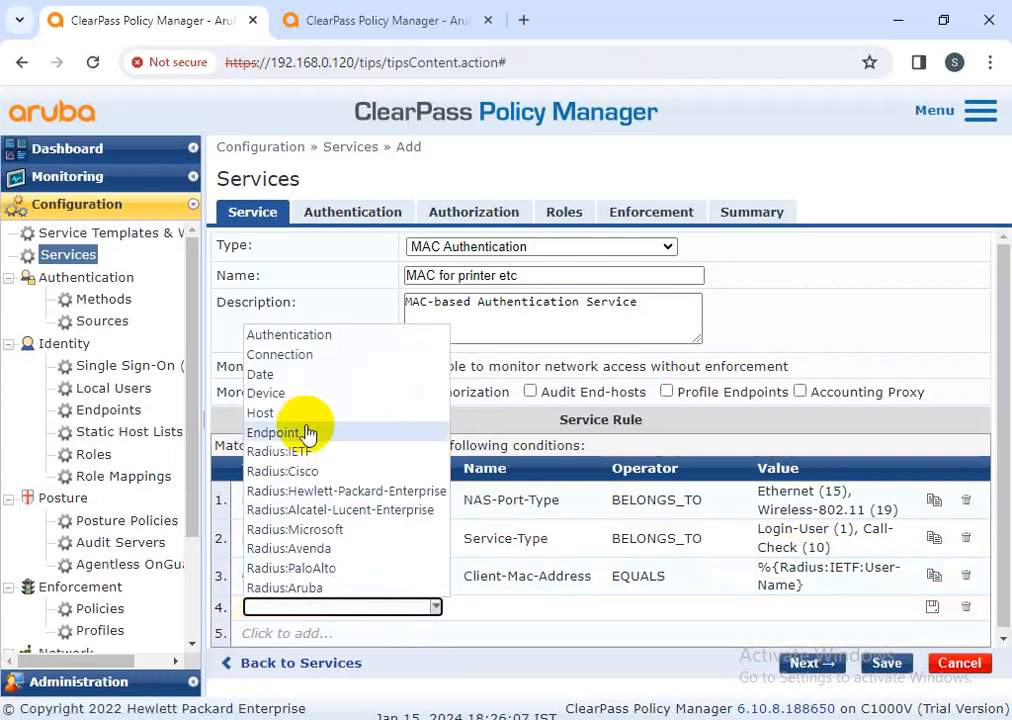
left_click(293, 356)
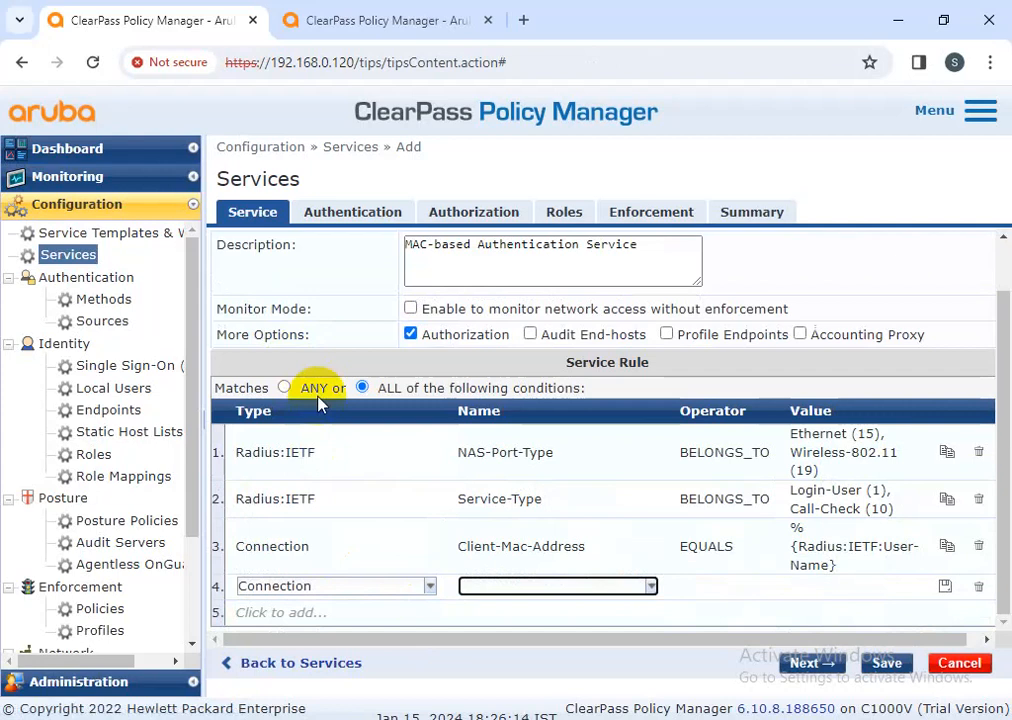
scroll(542, 407, "up", 2)
scroll(605, 533, "down", 2)
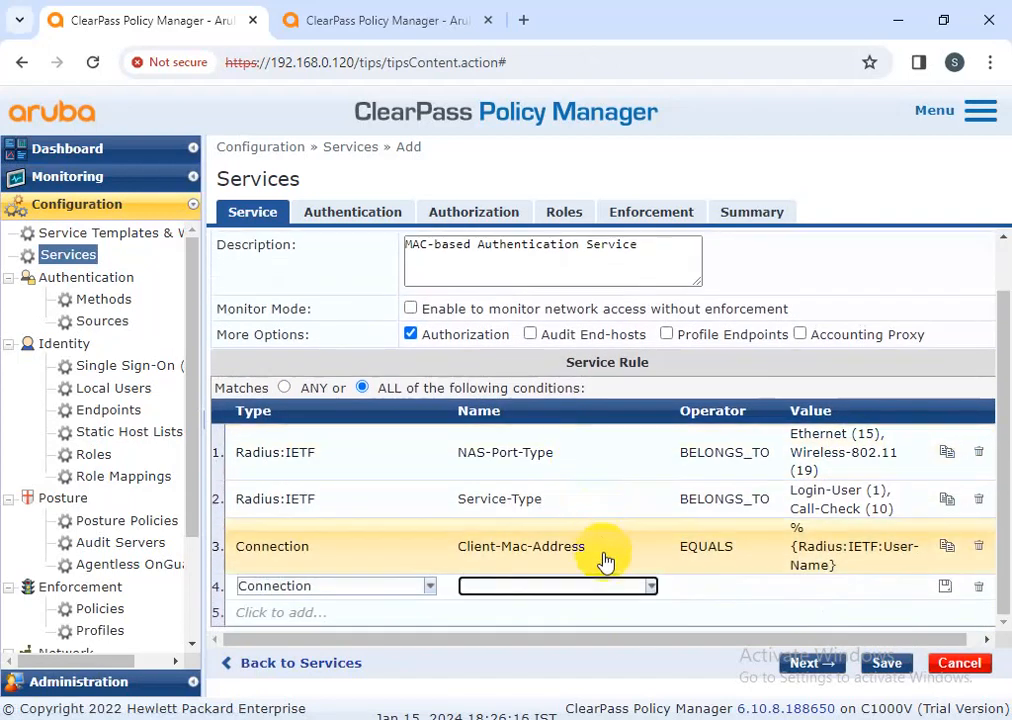
left_click(654, 588)
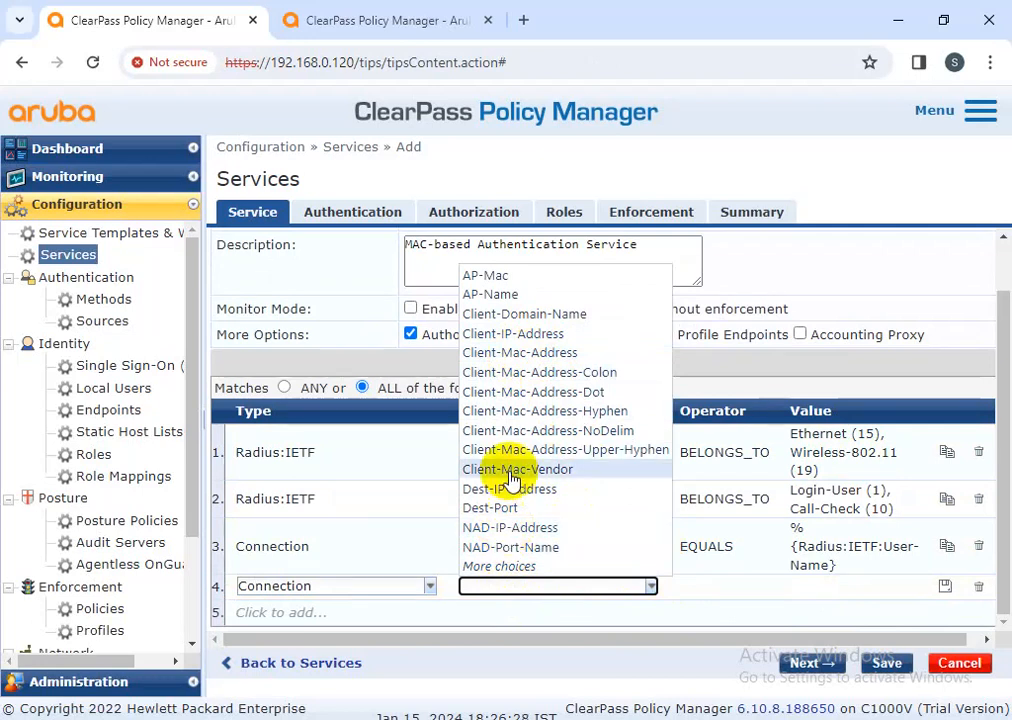
left_click(519, 362)
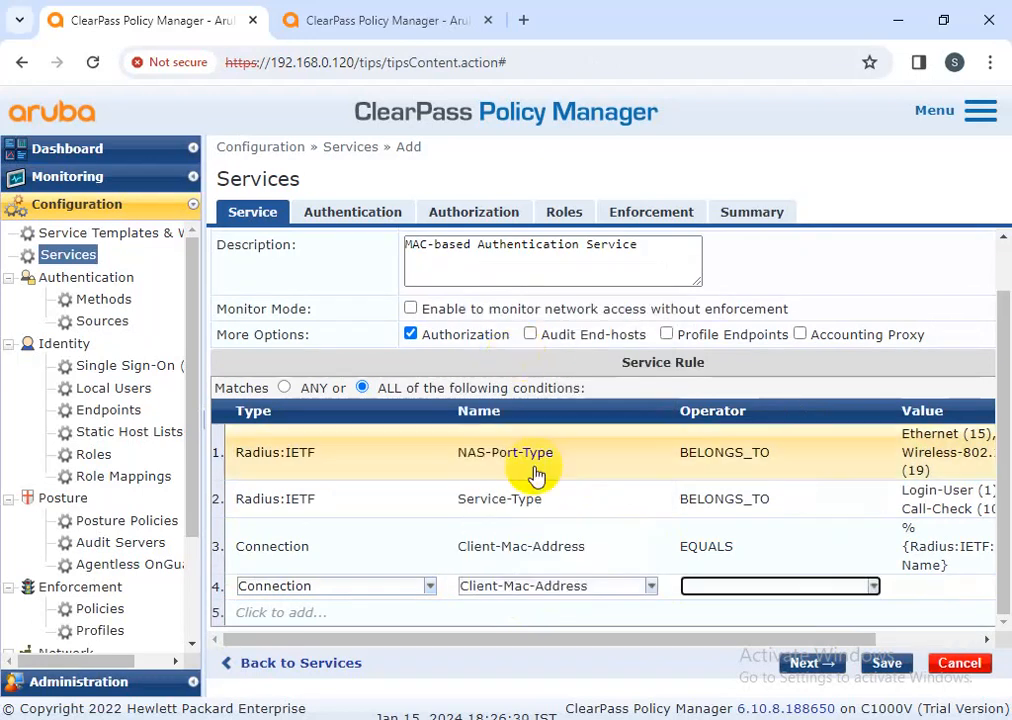
left_click(872, 587)
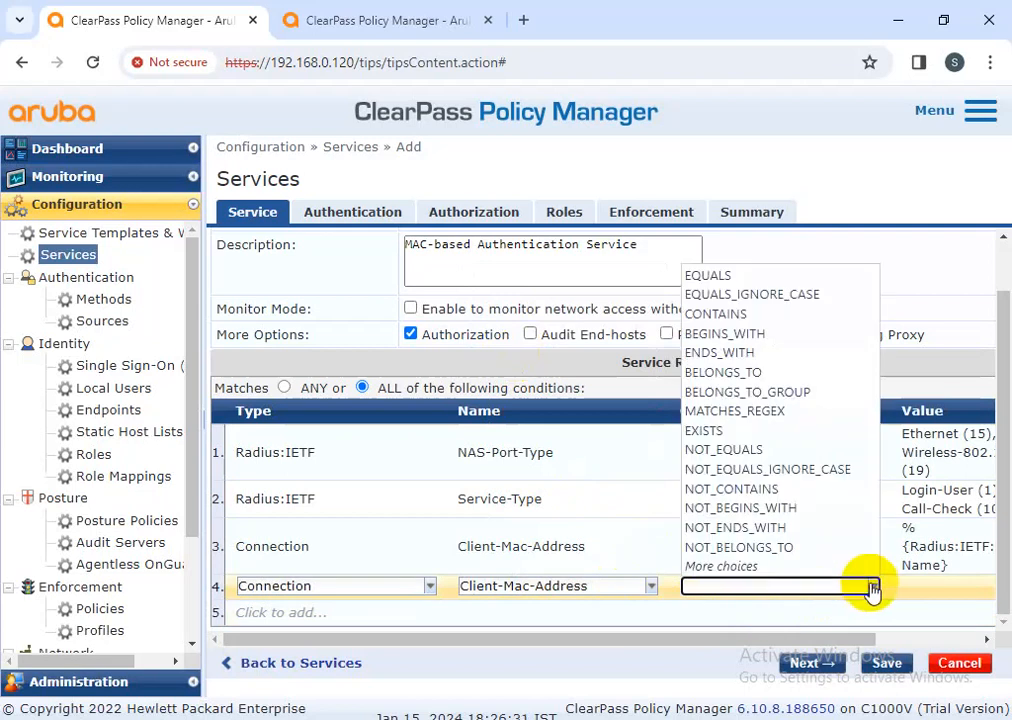
left_click(745, 390)
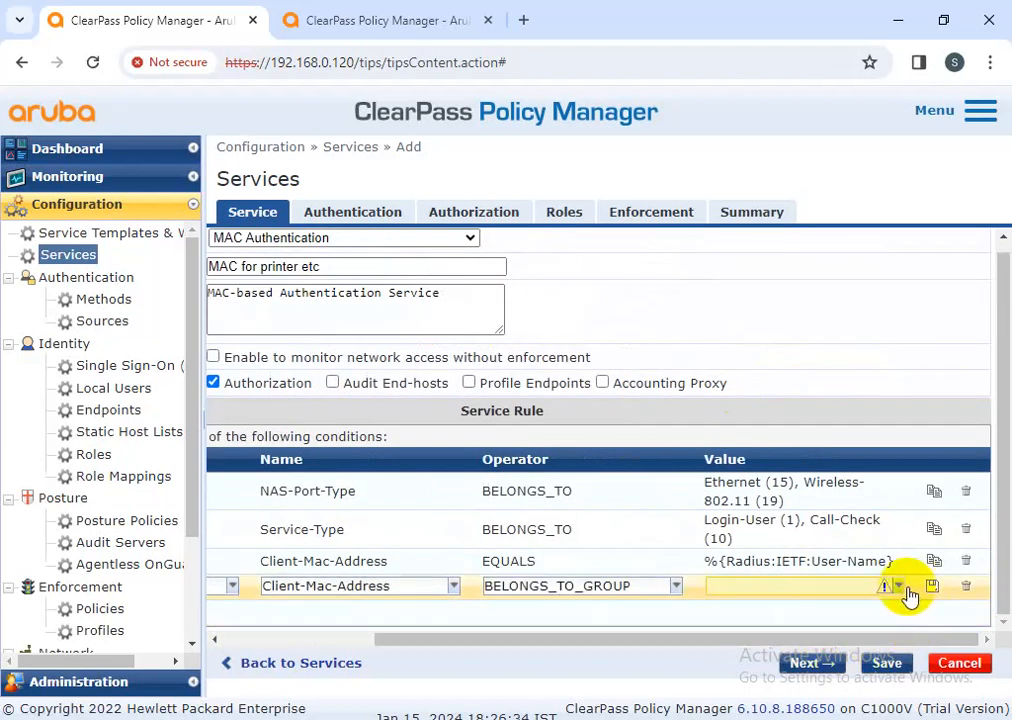
left_click(901, 589)
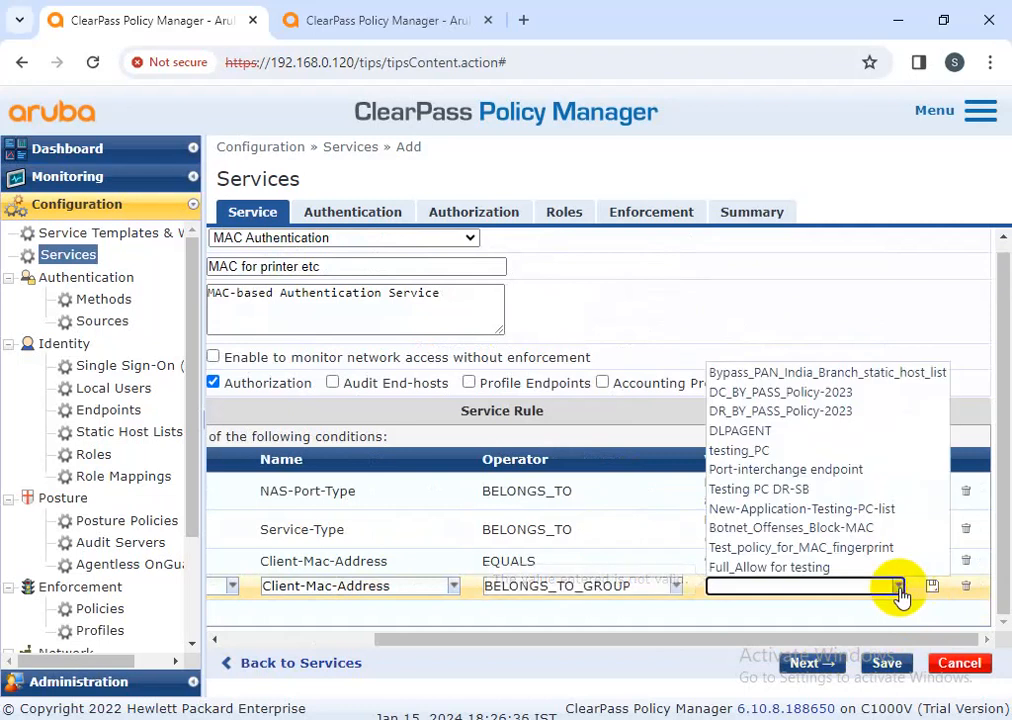
left_click(755, 451)
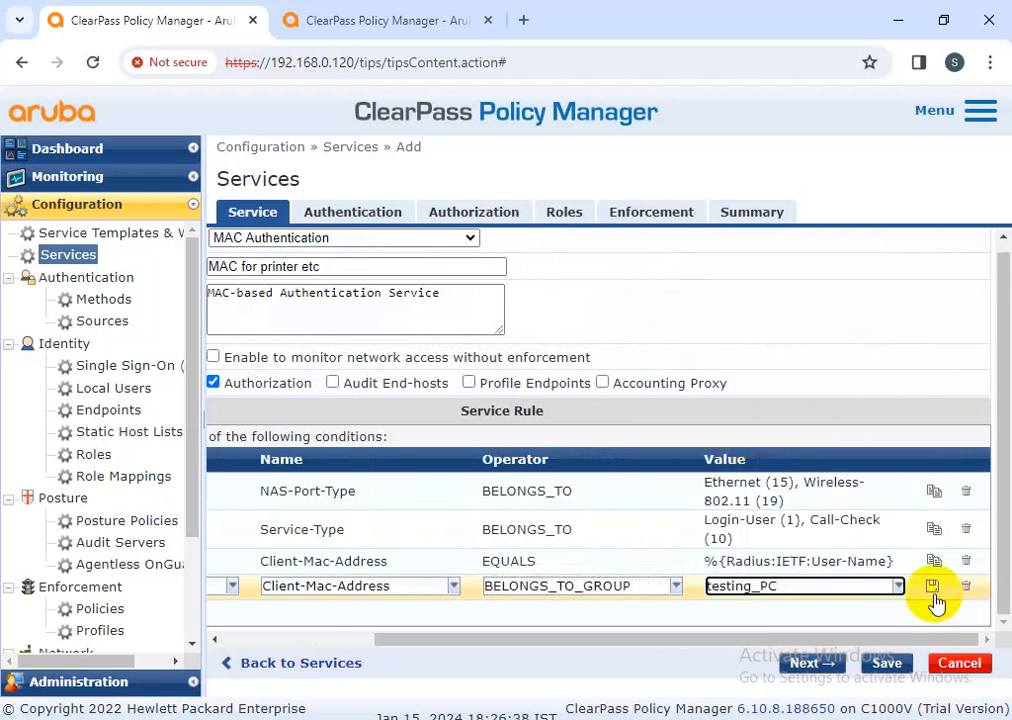
left_click(896, 670)
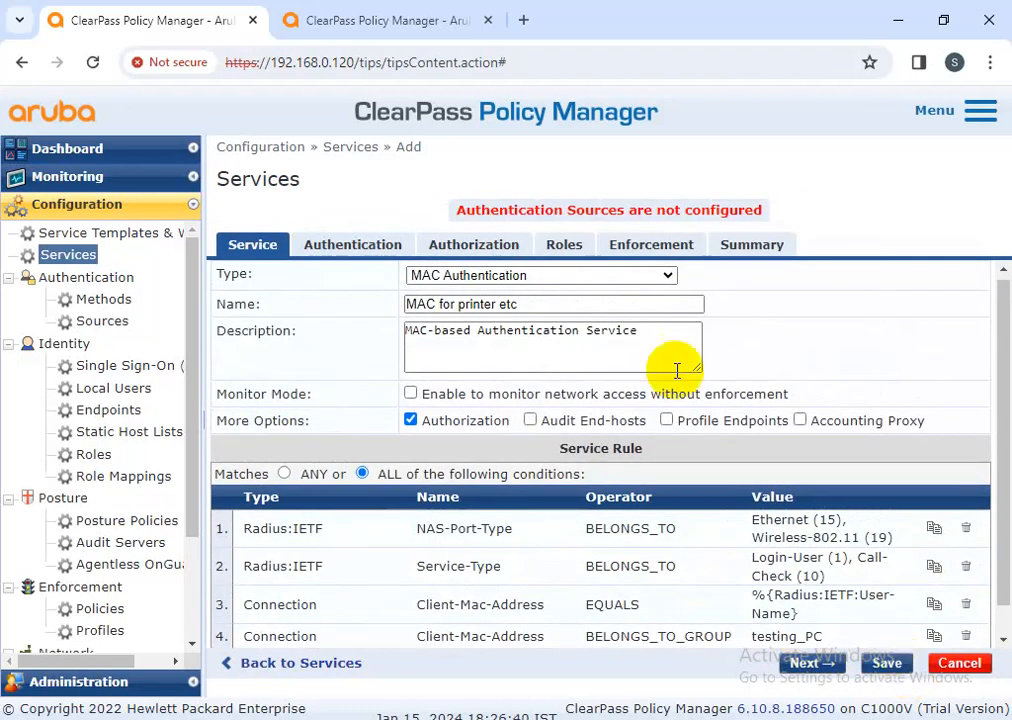
Step: Add [Endpoints Repository] and [Time Source] as authentication sources and save the service
left_click(392, 246)
left_click(440, 284)
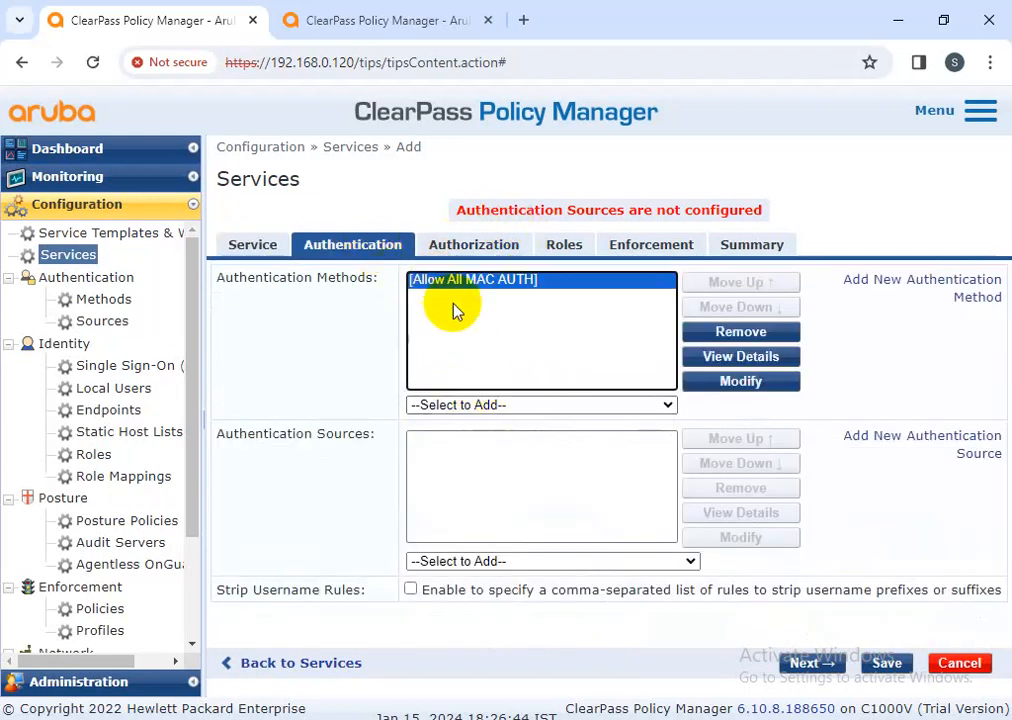
left_click(505, 562)
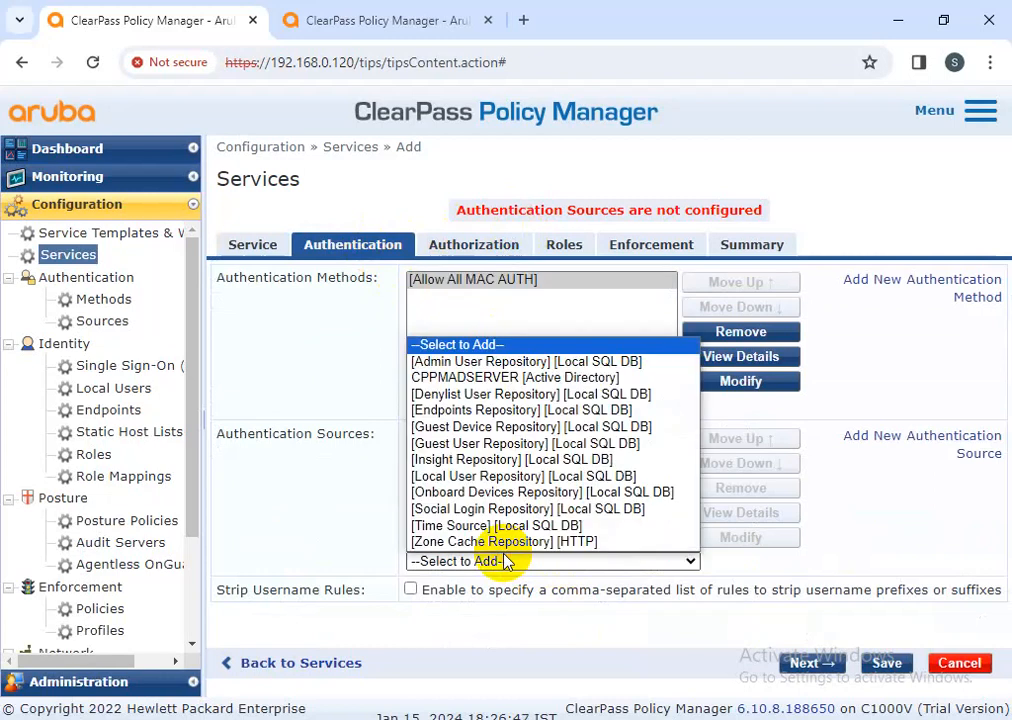
left_click(450, 411)
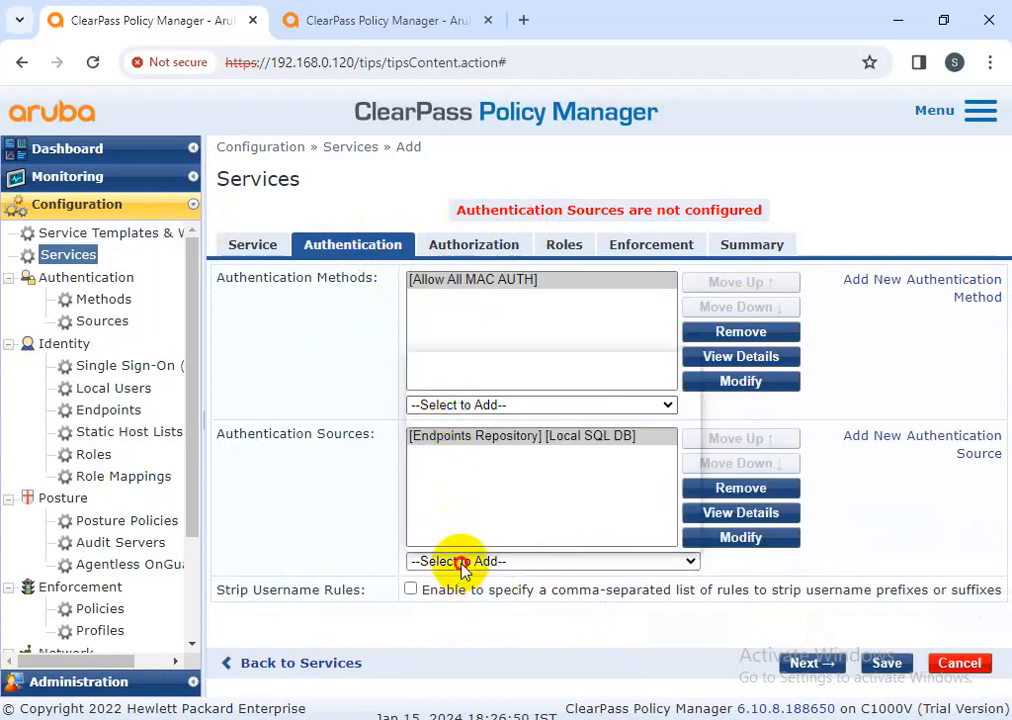
left_click(461, 566)
left_click(456, 526)
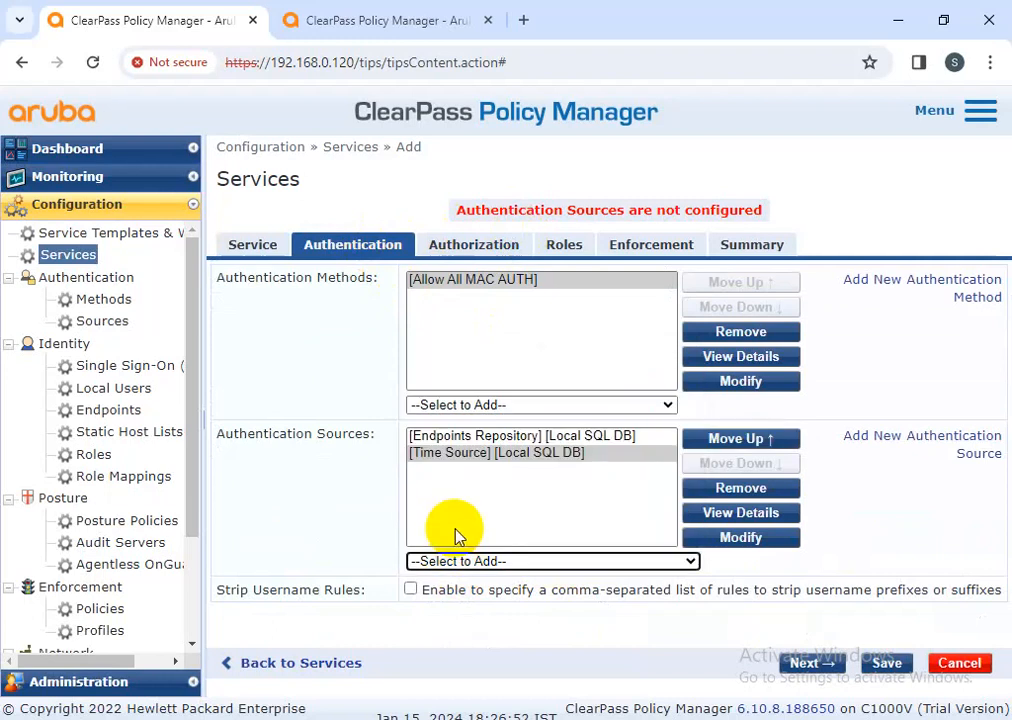
left_click(888, 663)
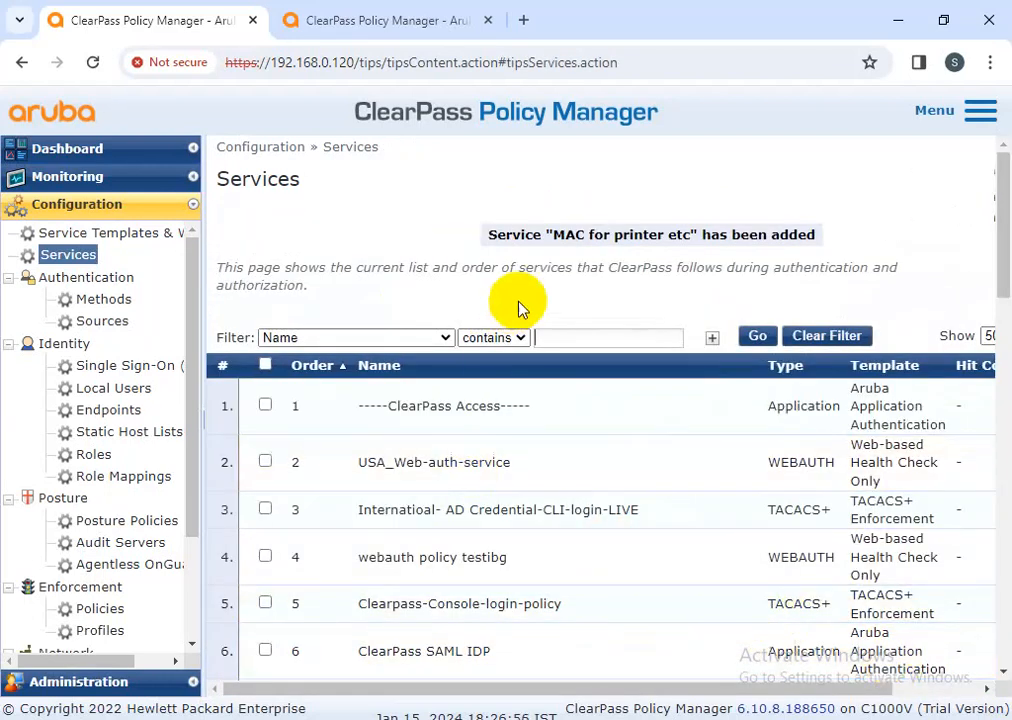
Step: Look through the services list to locate the new "MAC for printer etc" service
scroll(553, 490, "down", 12)
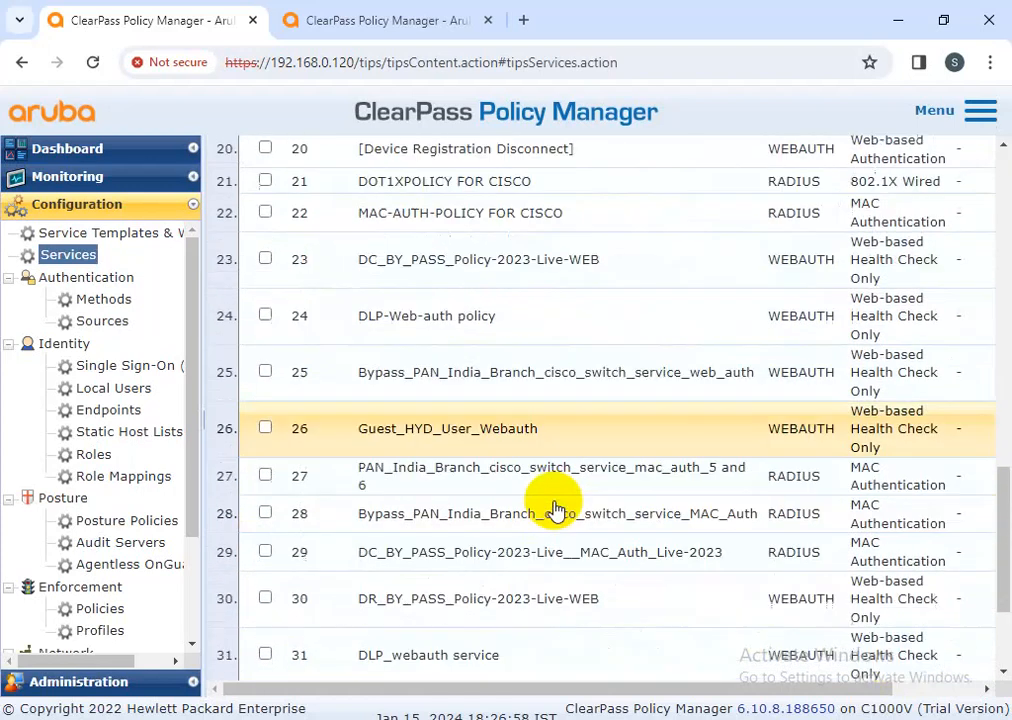
scroll(484, 546, "up", 12)
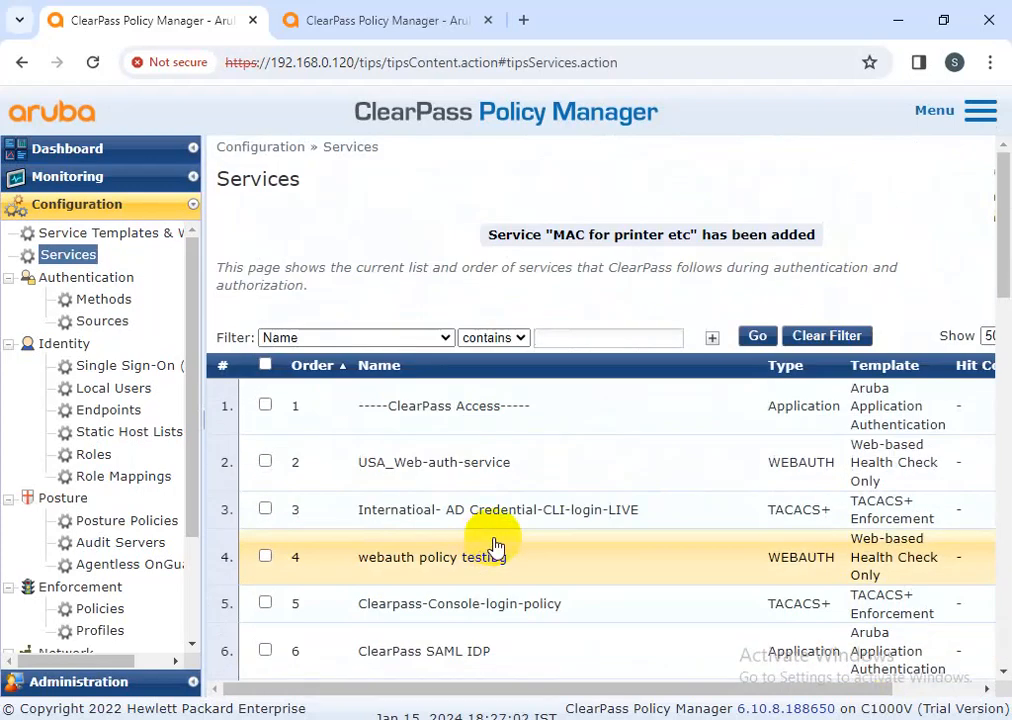
scroll(497, 546, "down", 12)
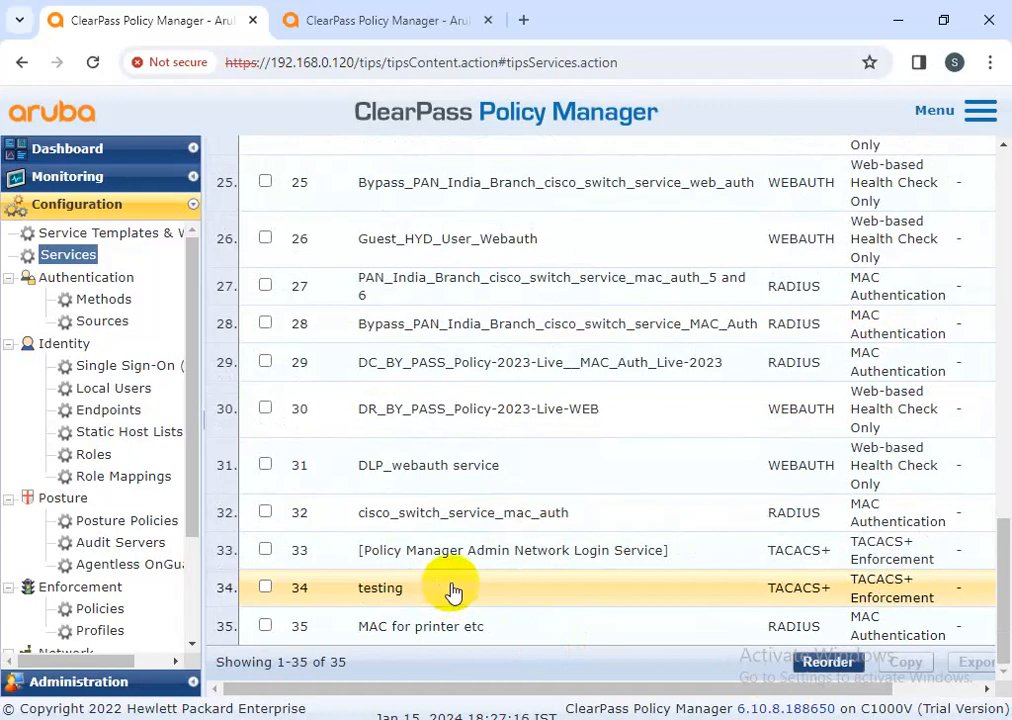
Step: Check the summary of the "MAC for printer etc" service and return to the services list
left_click(486, 634)
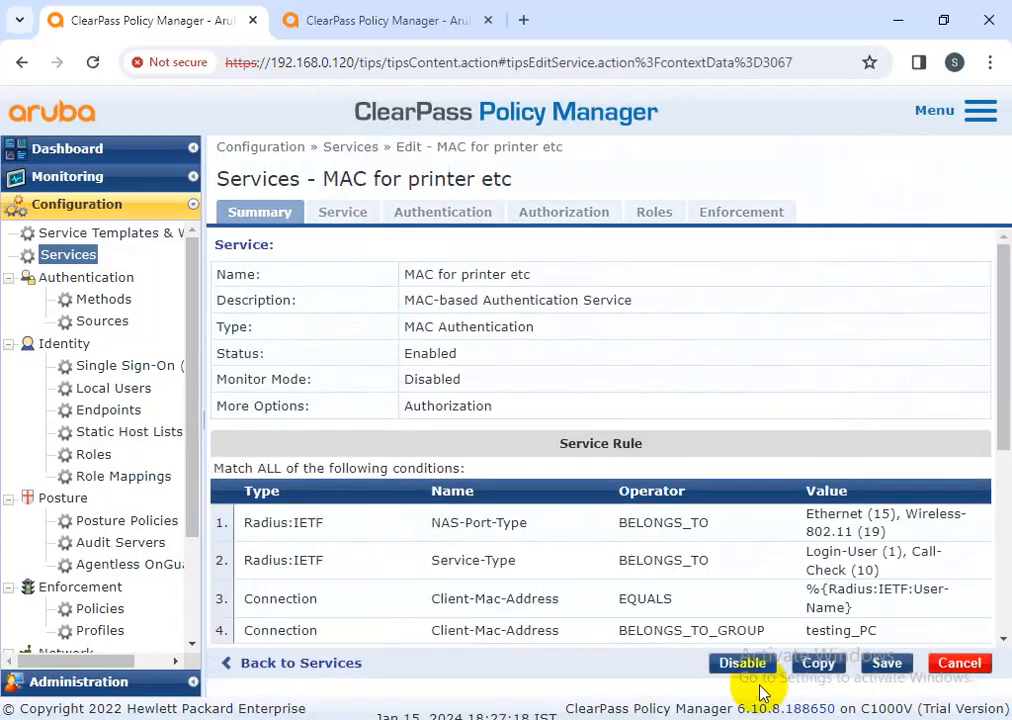
left_click(957, 664)
scroll(632, 628, "down", 10)
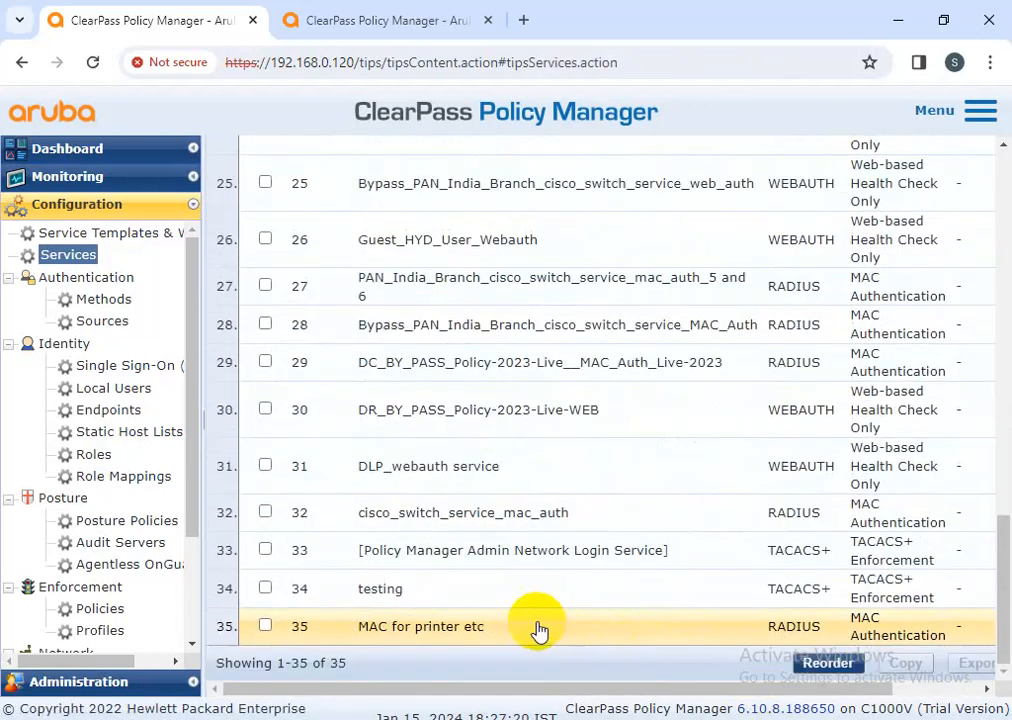
left_click(538, 630)
left_click(905, 650)
scroll(784, 671, "down", 10)
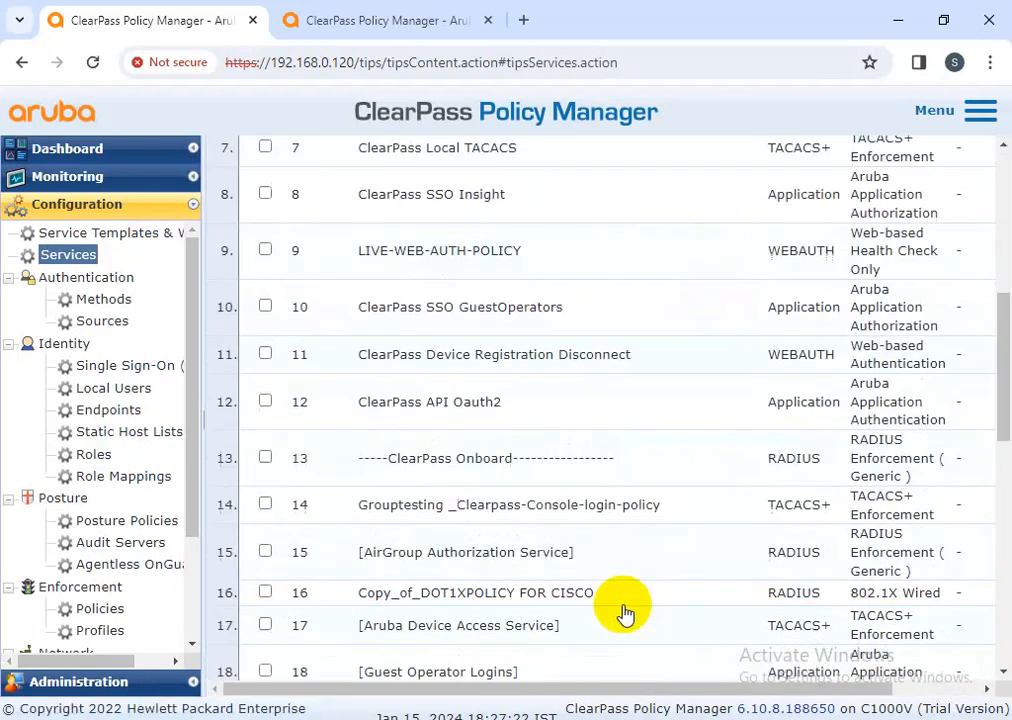
Step: Reorder the services so "MAC for printer etc" sits fourth, directly below "Internatioal- AD Credential-CLI-login-LIVE", and save the order
left_click(826, 664)
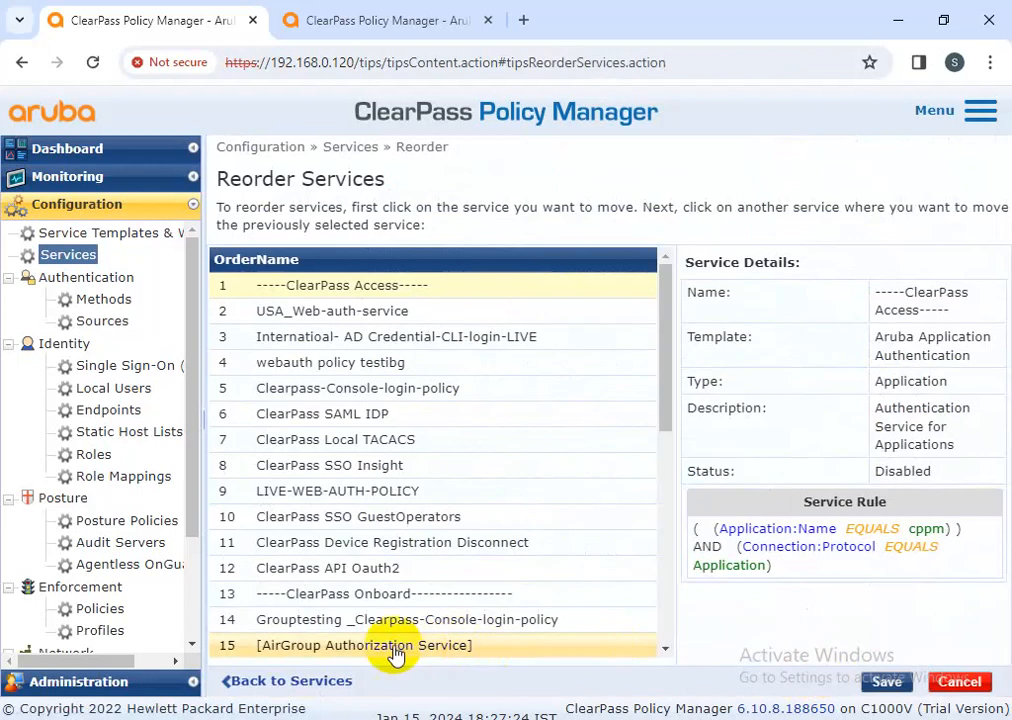
scroll(413, 650, "down", 5)
left_click(294, 644)
scroll(282, 456, "up", 8)
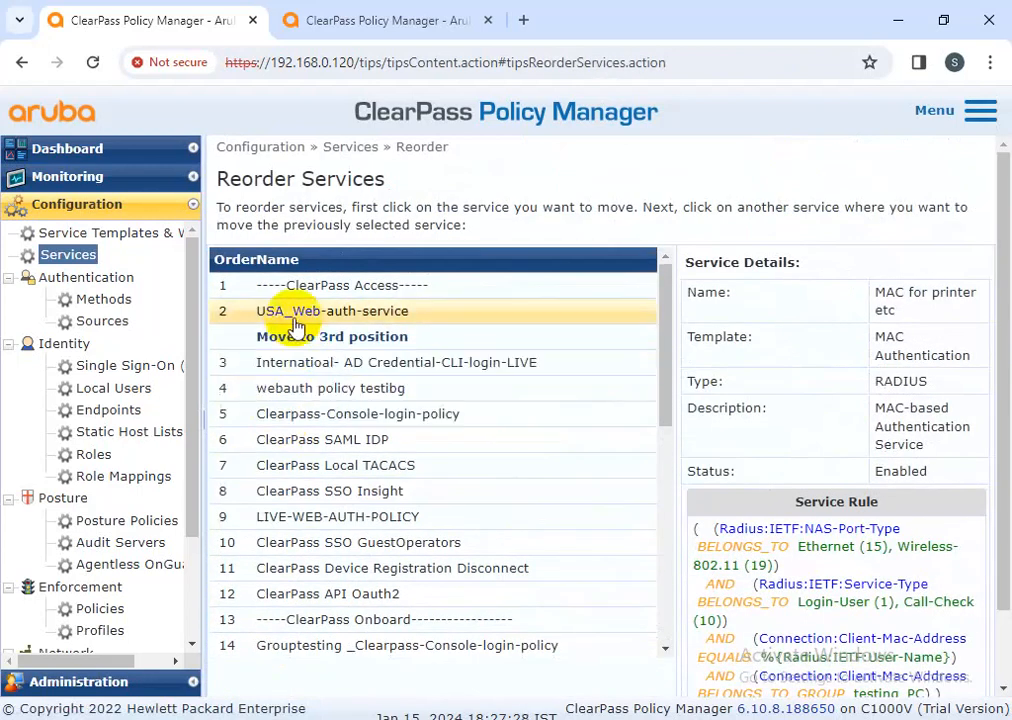
left_click(297, 343)
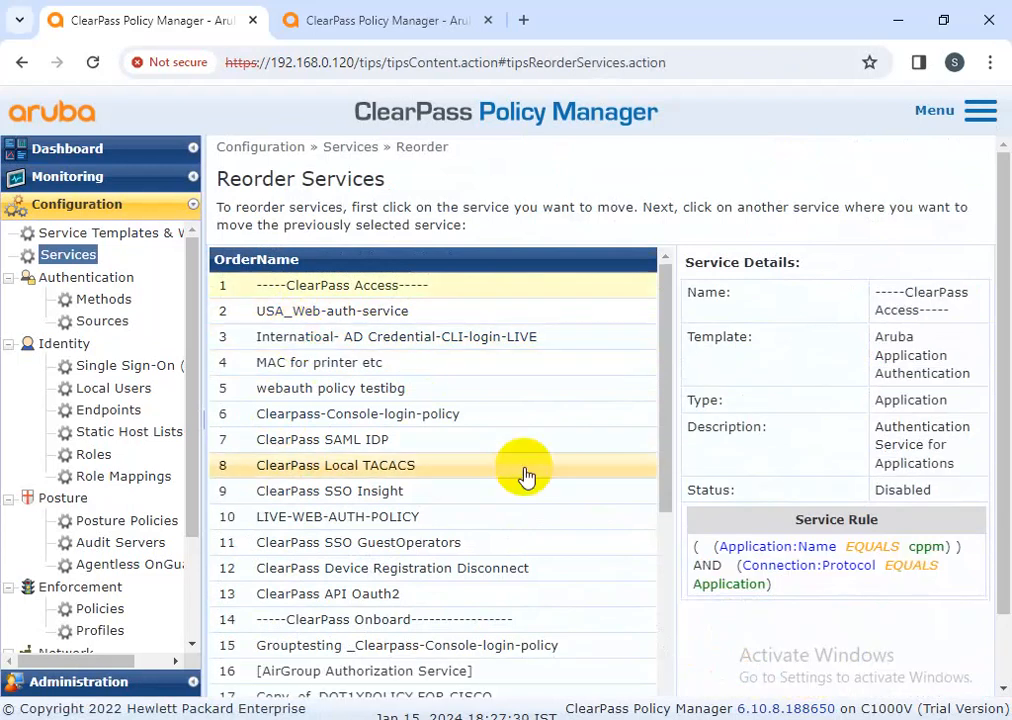
scroll(835, 665, "down", 1)
left_click(870, 682)
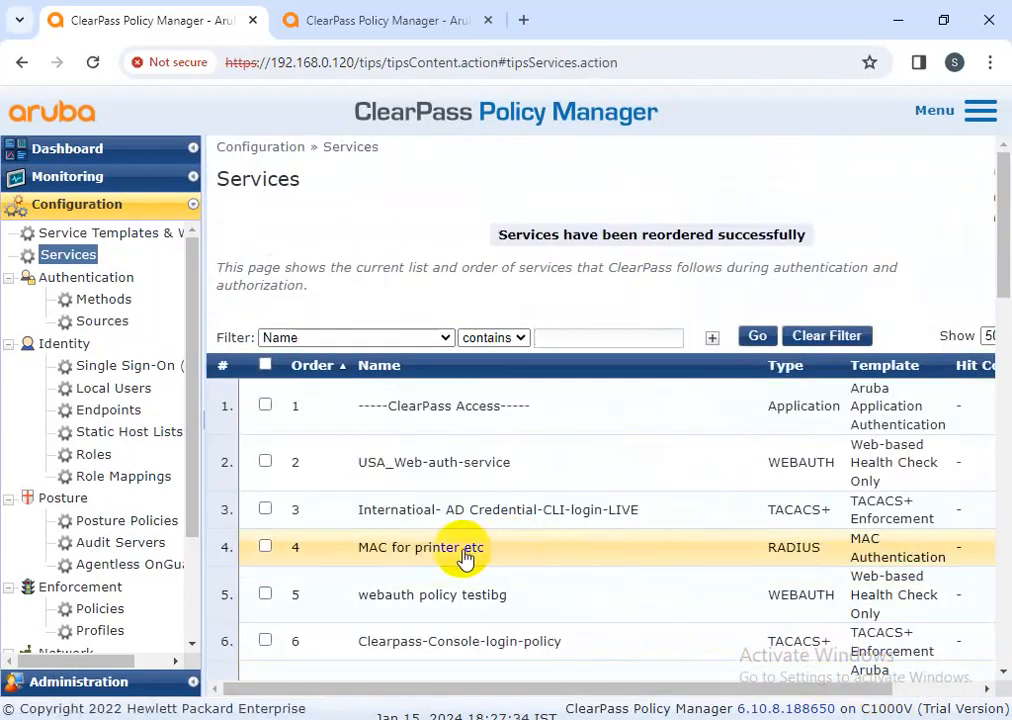
Step: Review the summary of the "MAC for printer etc" service, including its service rule and authentication details
left_click(463, 553)
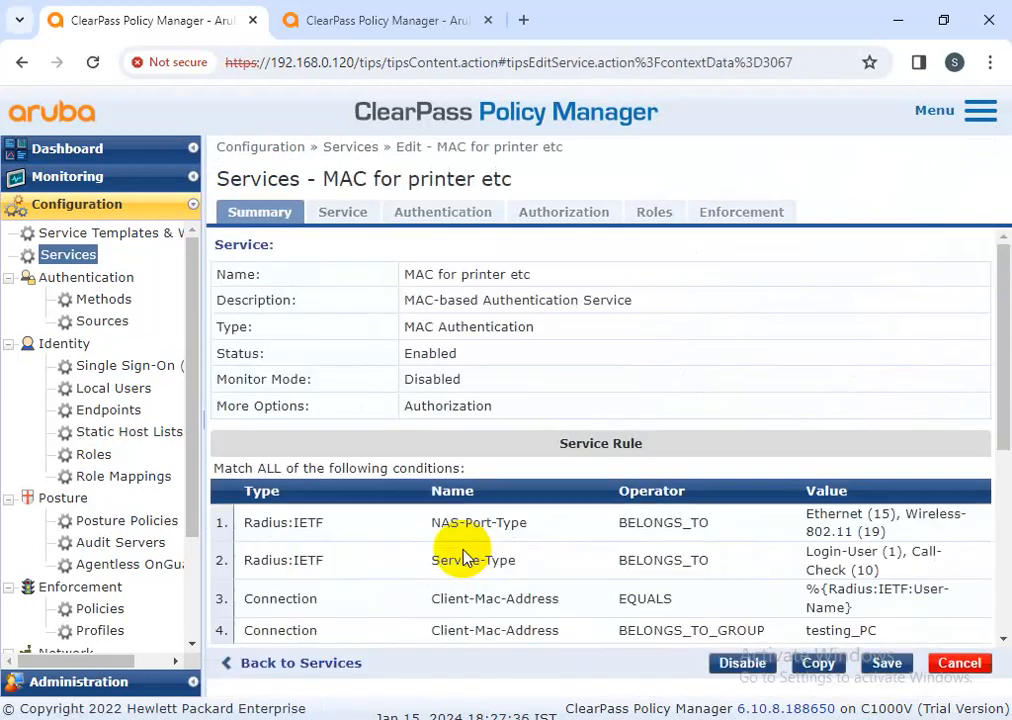
scroll(578, 568, "down", 1)
scroll(578, 568, "down", 3)
scroll(429, 569, "up", 4)
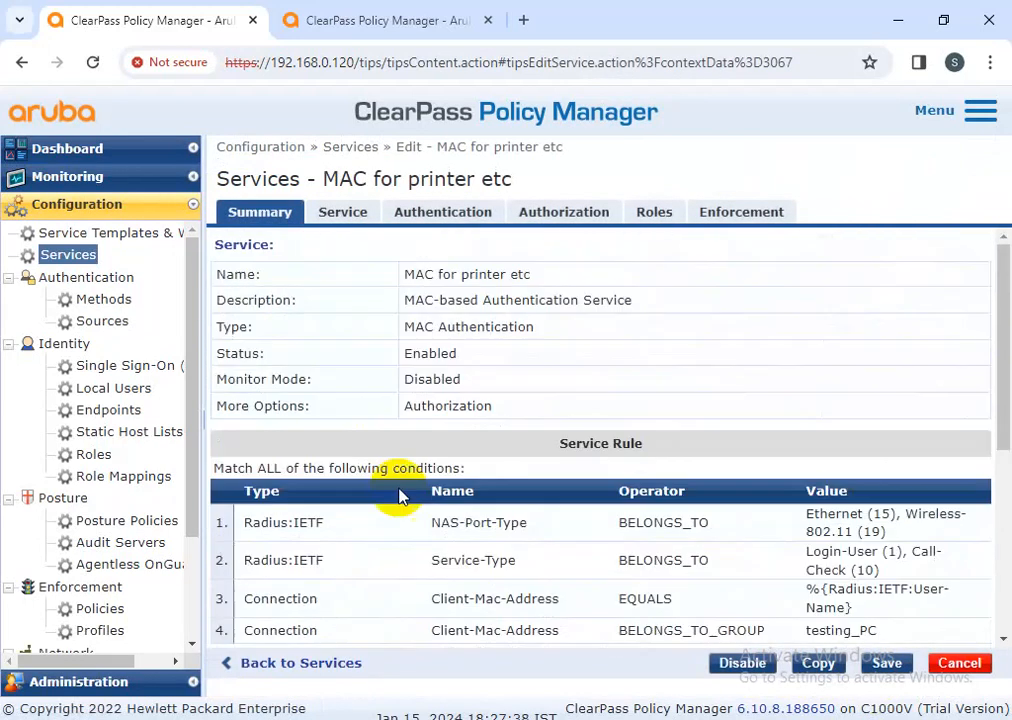
scroll(343, 610, "down", 2)
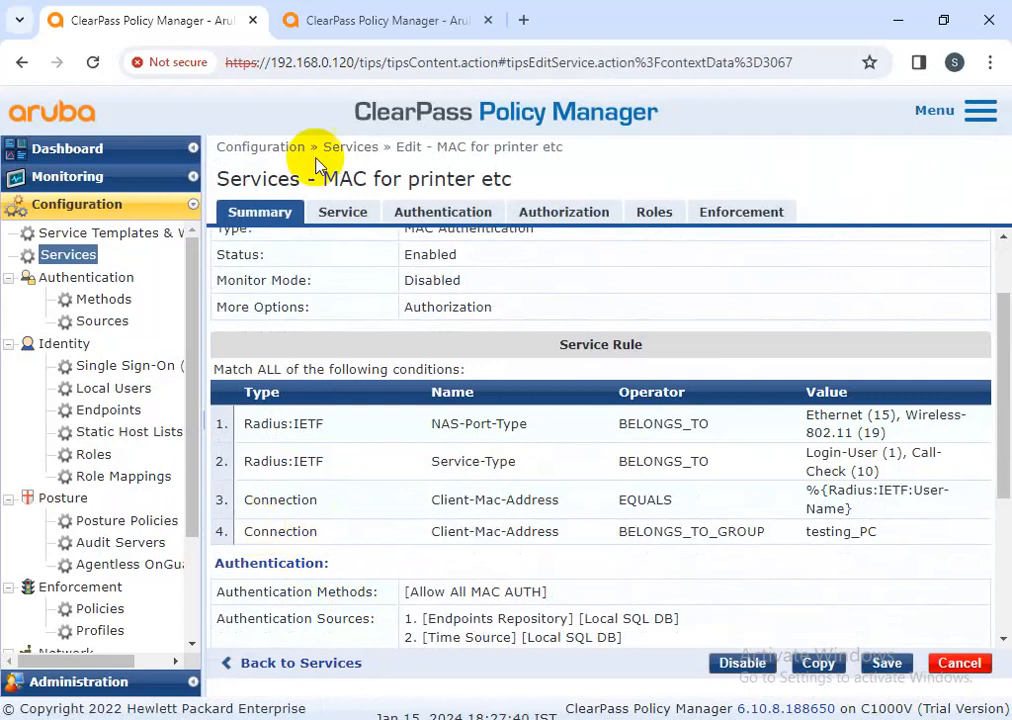
Step: Open the testing_PC service rule condition for editing, check the available Connection attribute names, and save the service
left_click(340, 214)
scroll(271, 603, "down", 1)
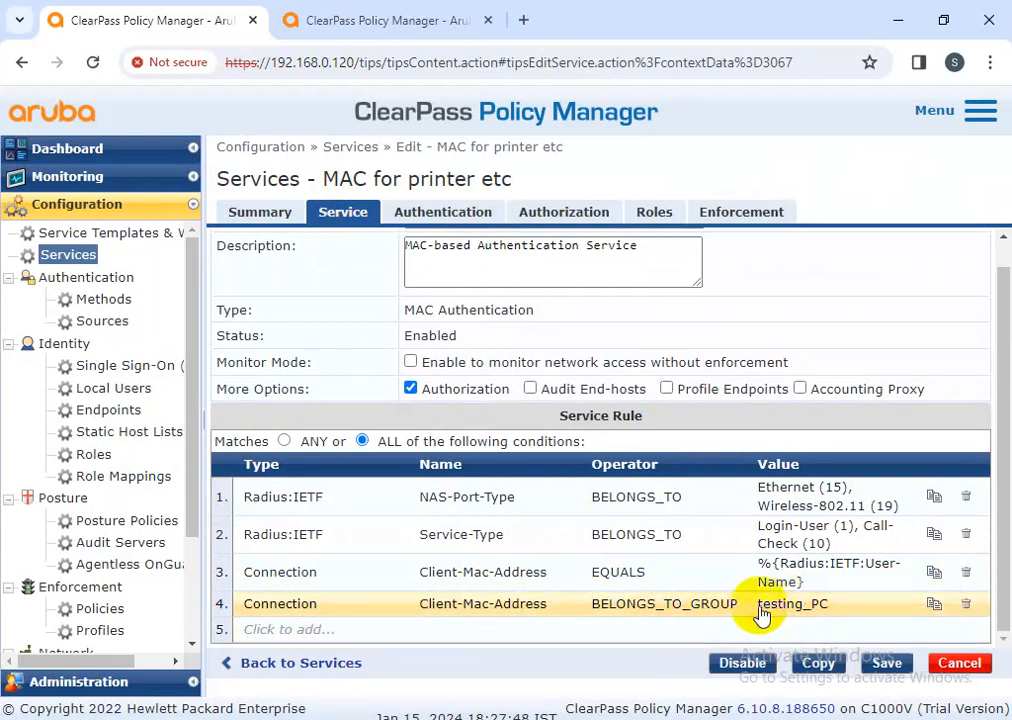
left_click(530, 606)
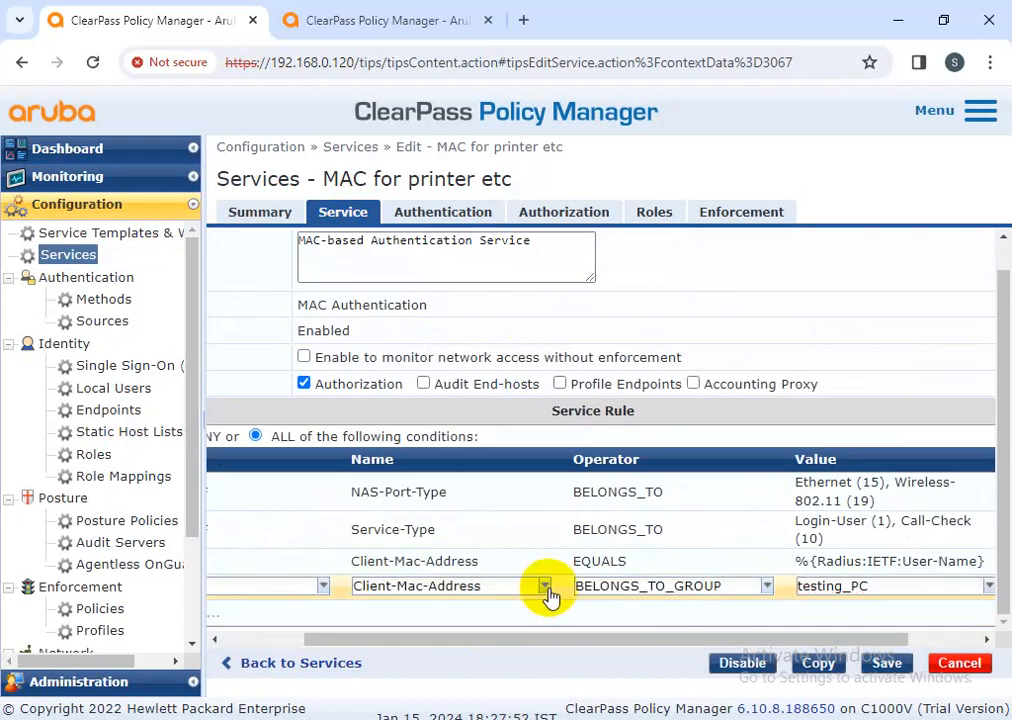
left_click(545, 588)
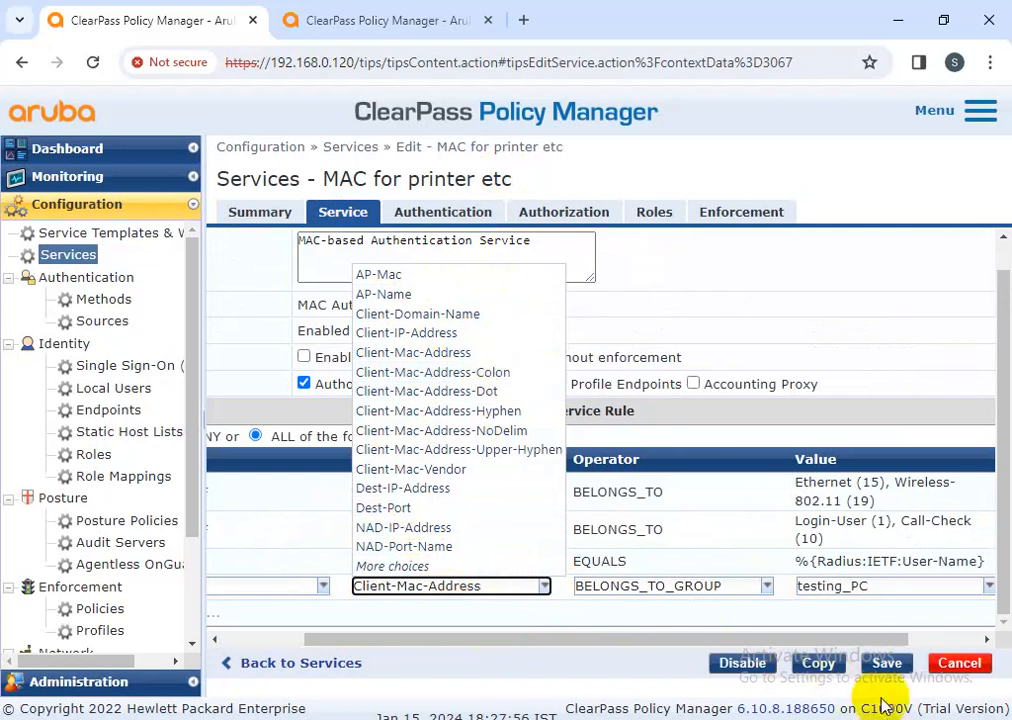
left_click(887, 664)
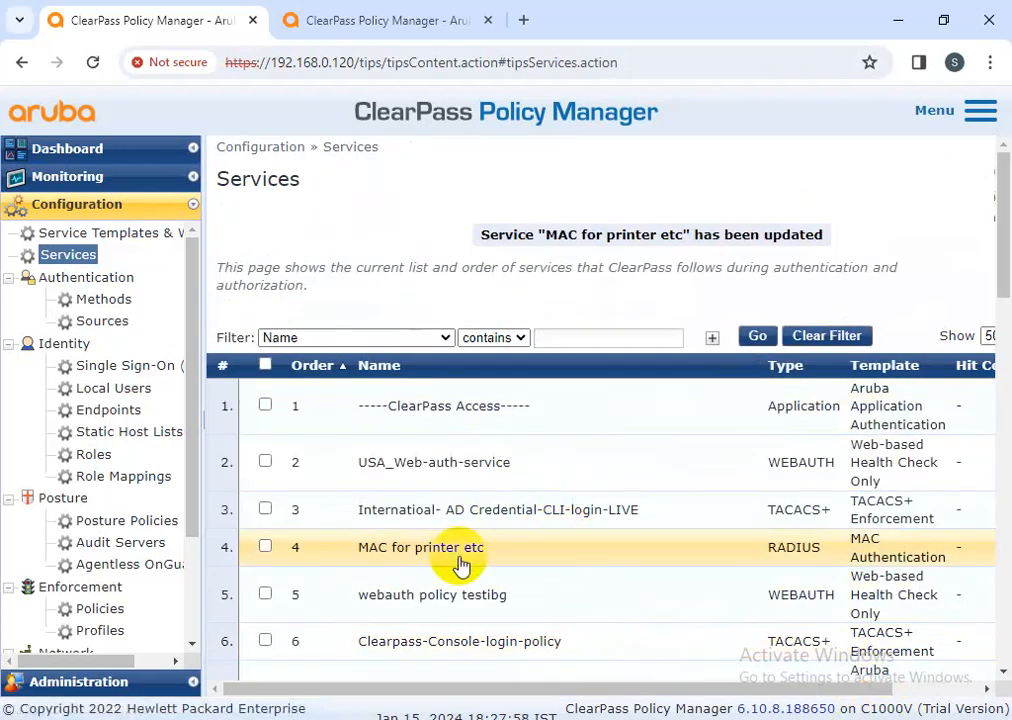
Step: Reopen the "MAC for printer etc" service, review its authentication, authorization and role settings, and save it again
left_click(421, 565)
scroll(421, 545, "down", 2)
scroll(421, 543, "down", 3)
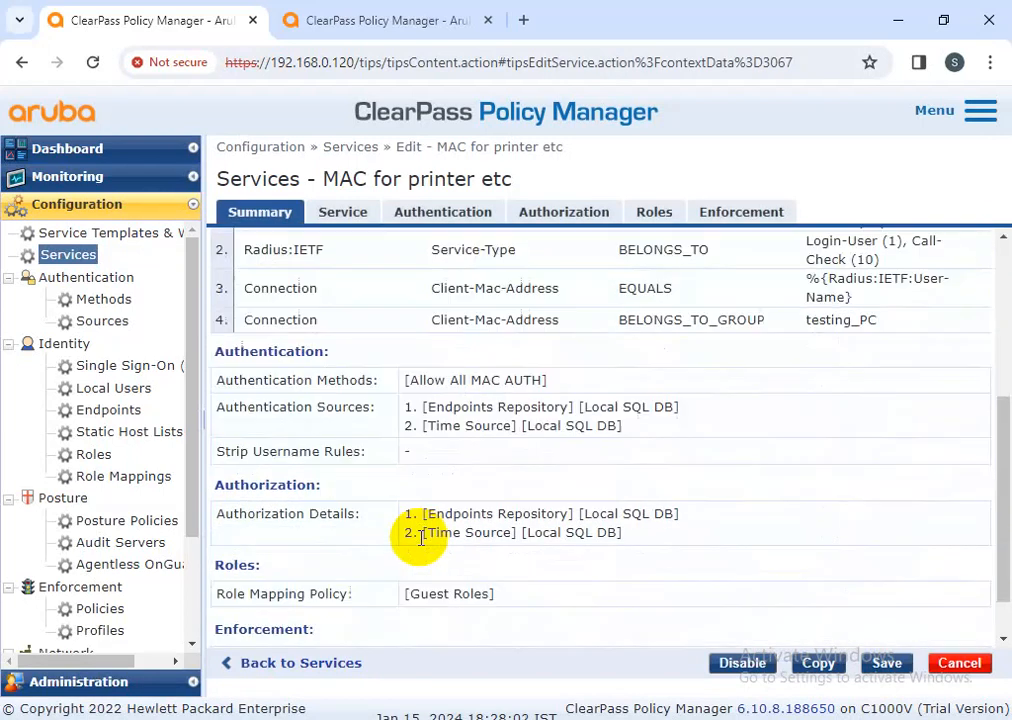
left_click(889, 663)
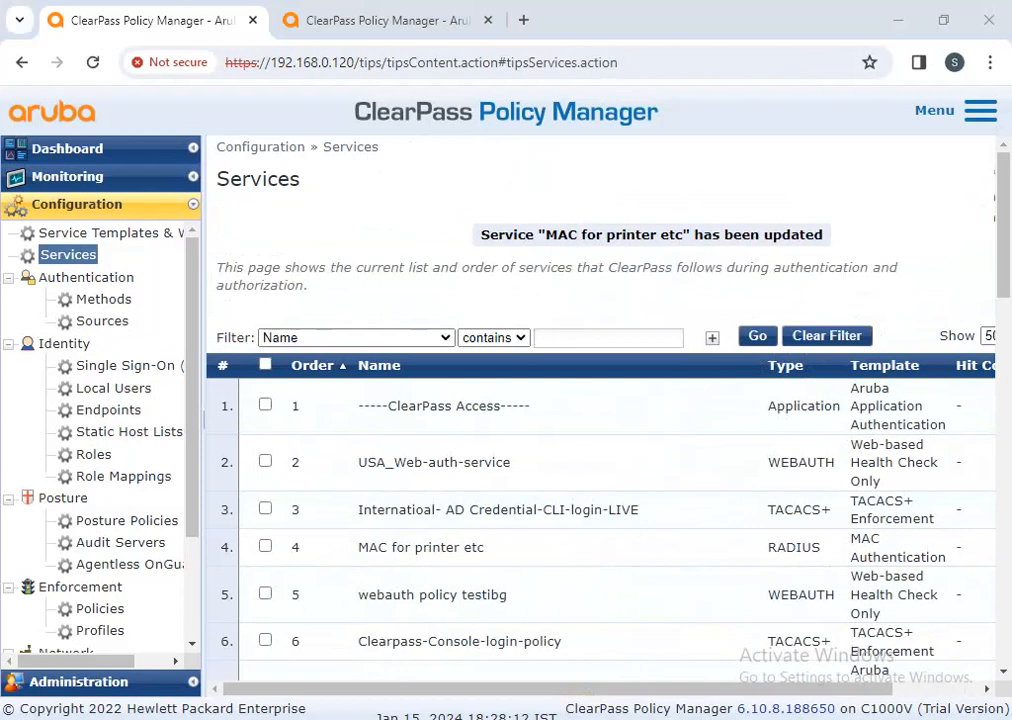
Step: Switch to Hyper-V Manager, open connection windows for Windows-10-PC and Windows Server 2012, and connect to the server at 1024 by 768 pixels
mouse_move(513, 718)
key("alt+Tab")
right_click(345, 170)
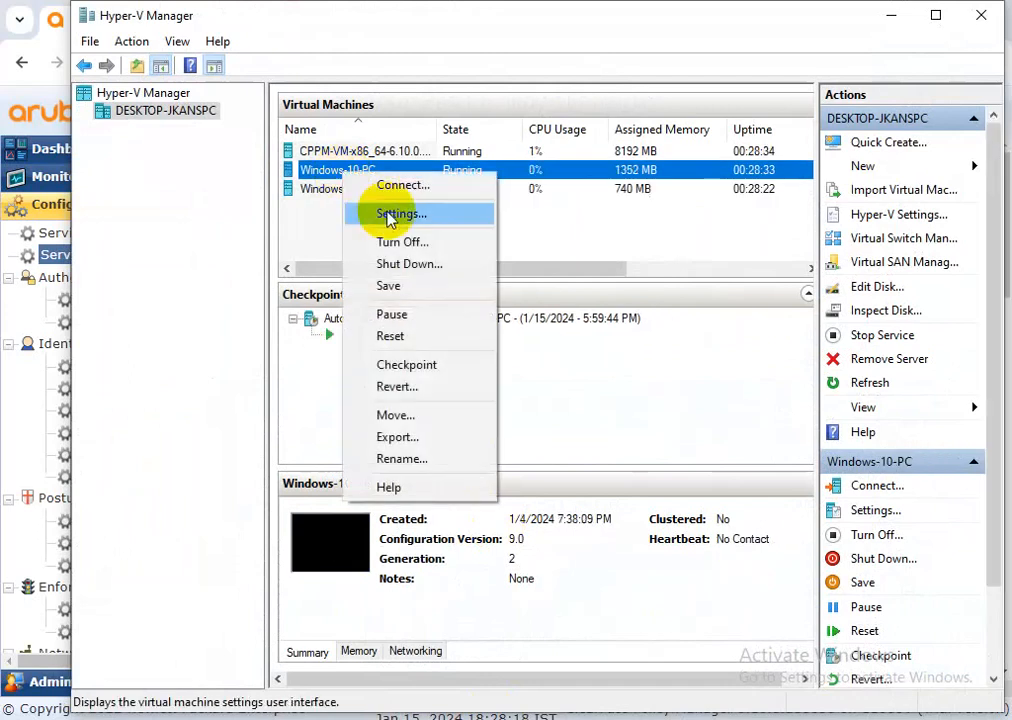
left_click(389, 188)
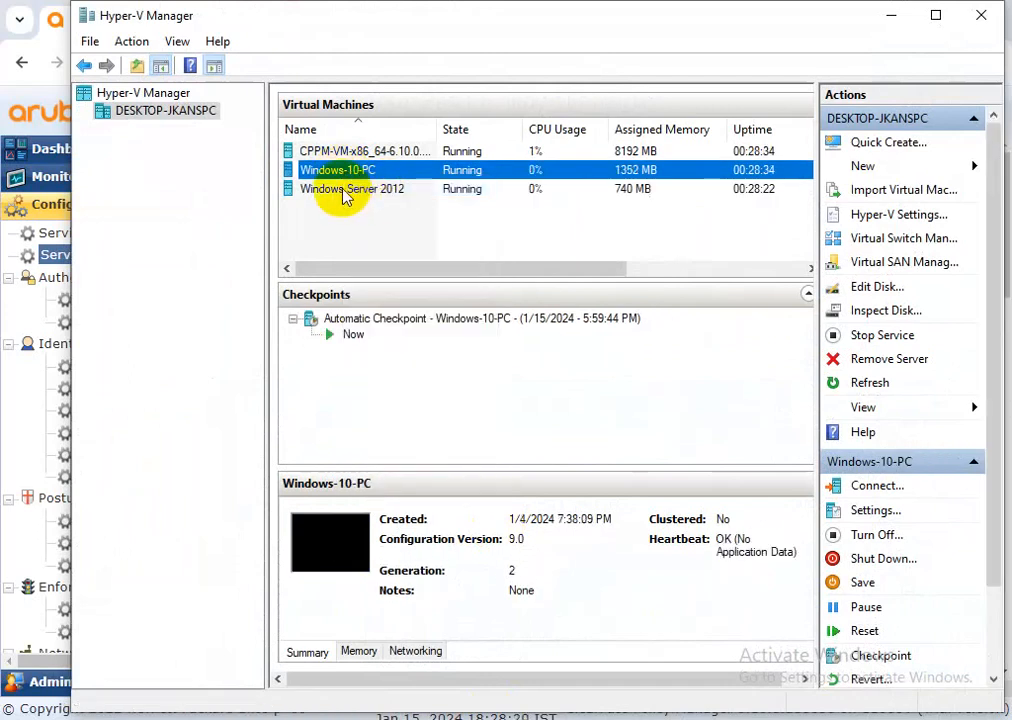
right_click(345, 192)
left_click(389, 205)
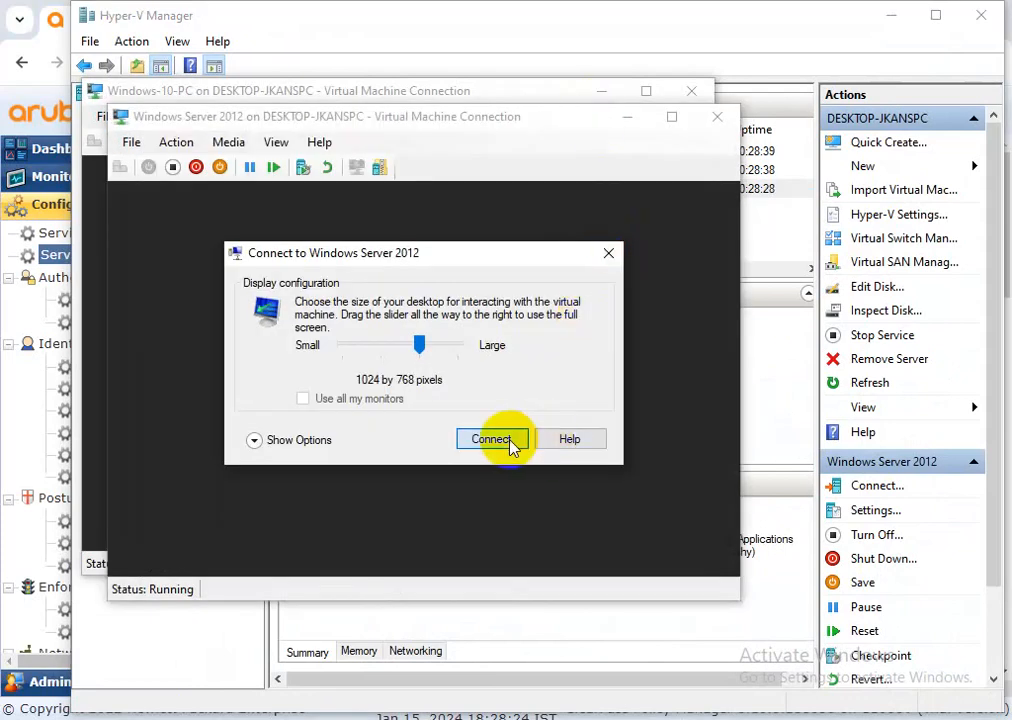
left_click(510, 441)
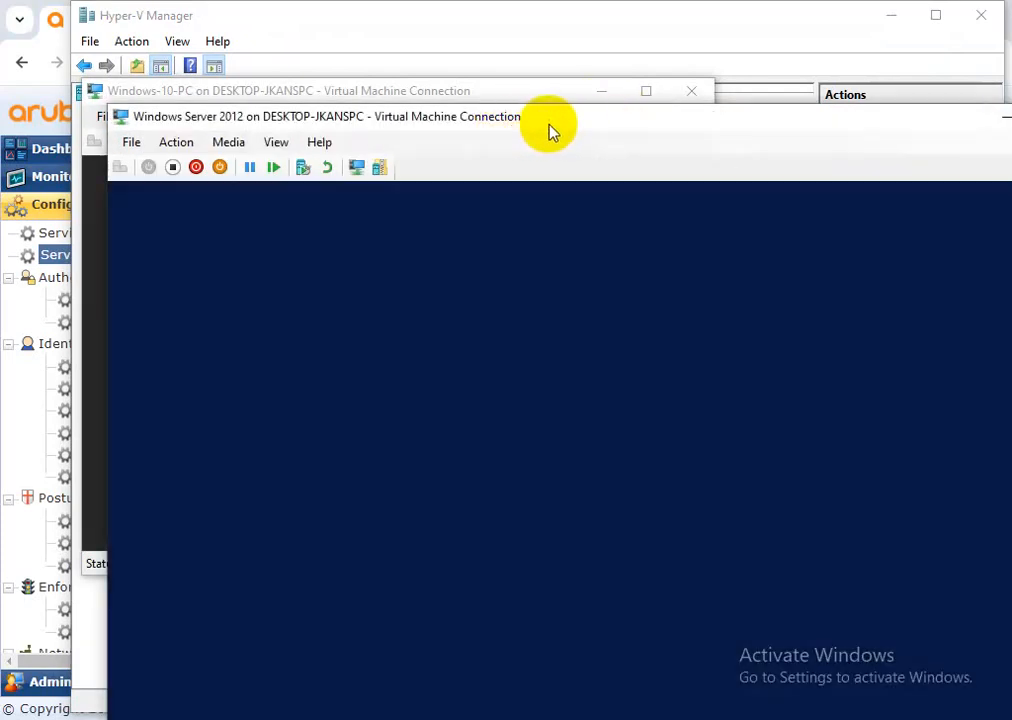
Step: Sign in to the Windows Server 2012 virtual machine with the administrator account password and minimize its window
left_click_drag(549, 129, 523, 118)
left_click(443, 463)
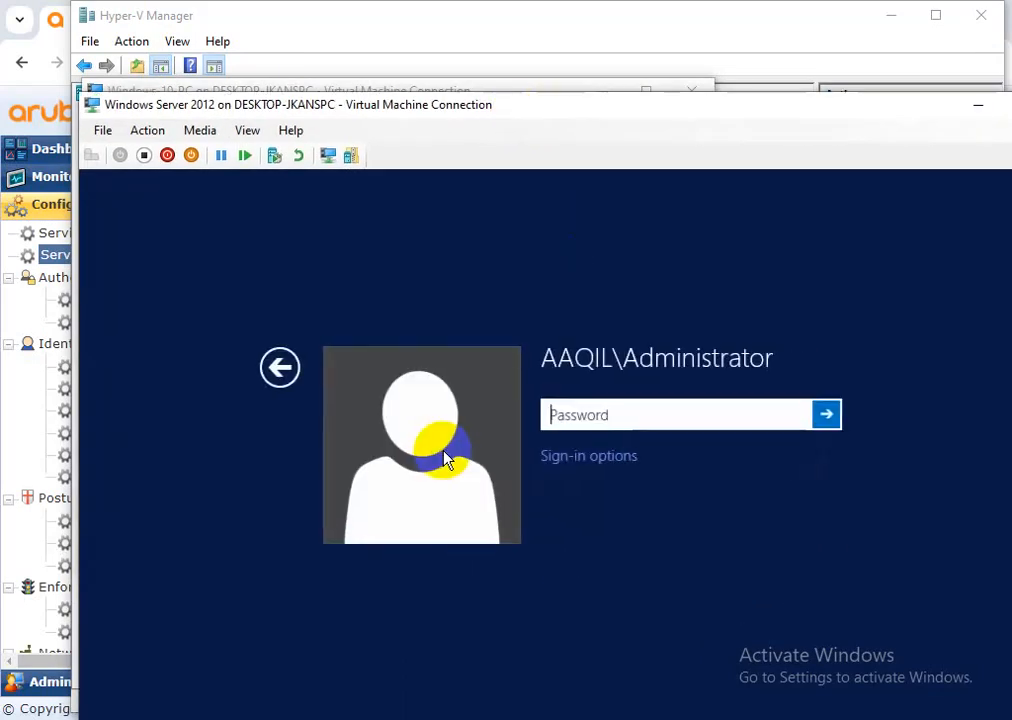
type("••••••••")
key("Return")
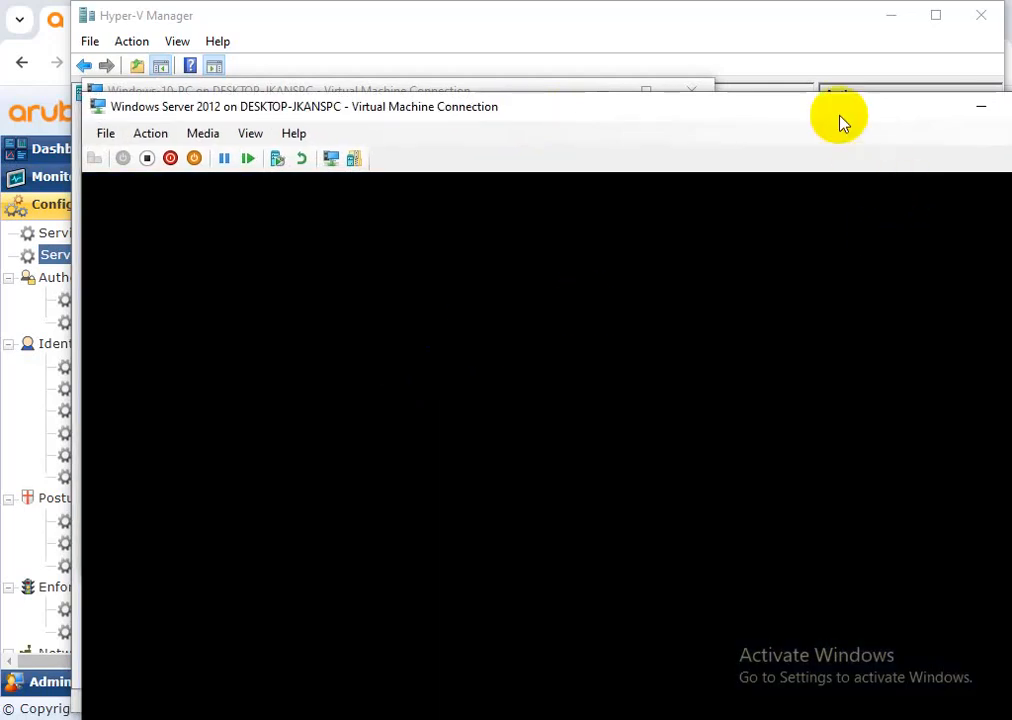
left_click_drag(838, 116, 660, 75)
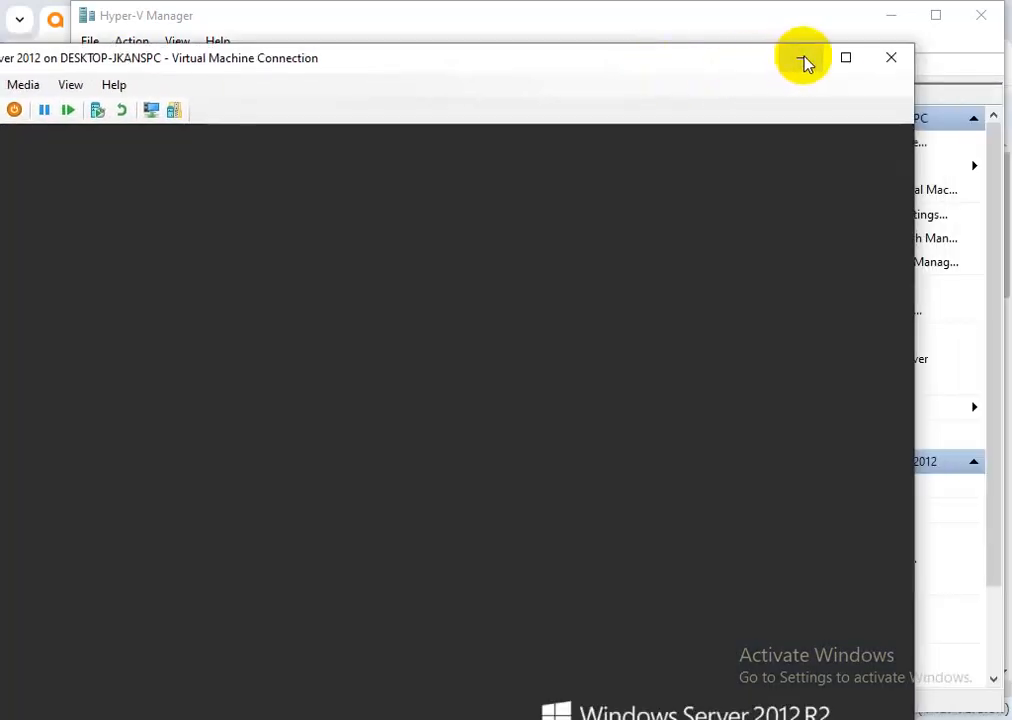
left_click(801, 57)
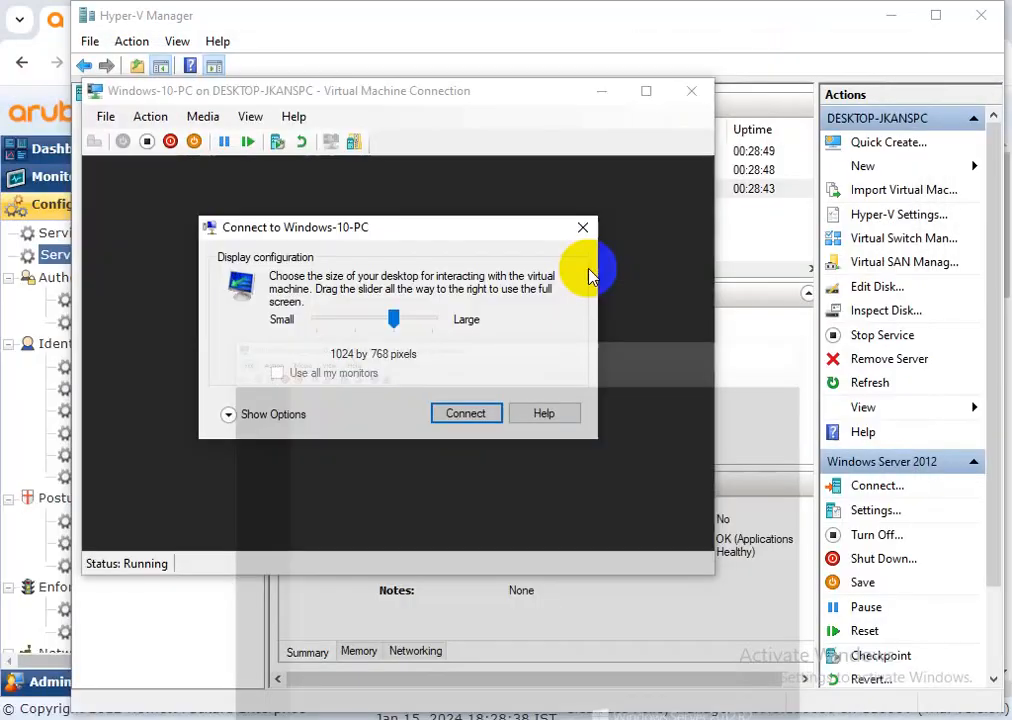
Step: Connect to the Windows-10-PC virtual machine at 1024 by 768 pixels, make it full screen, and sign in with the account password
left_click(488, 413)
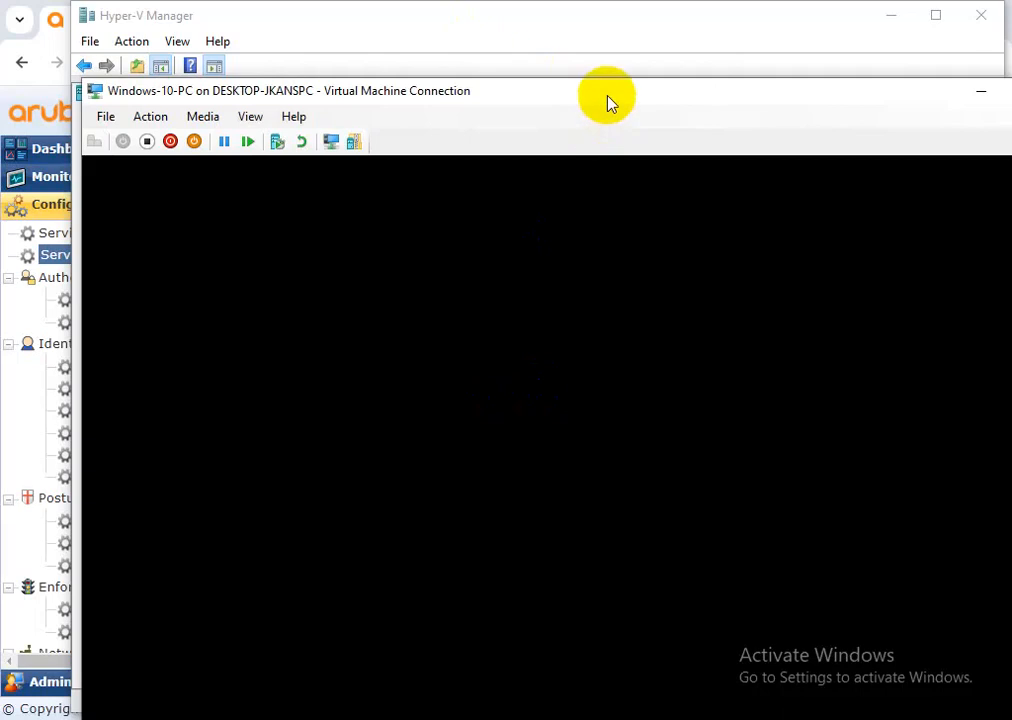
left_click_drag(610, 103, 526, 35)
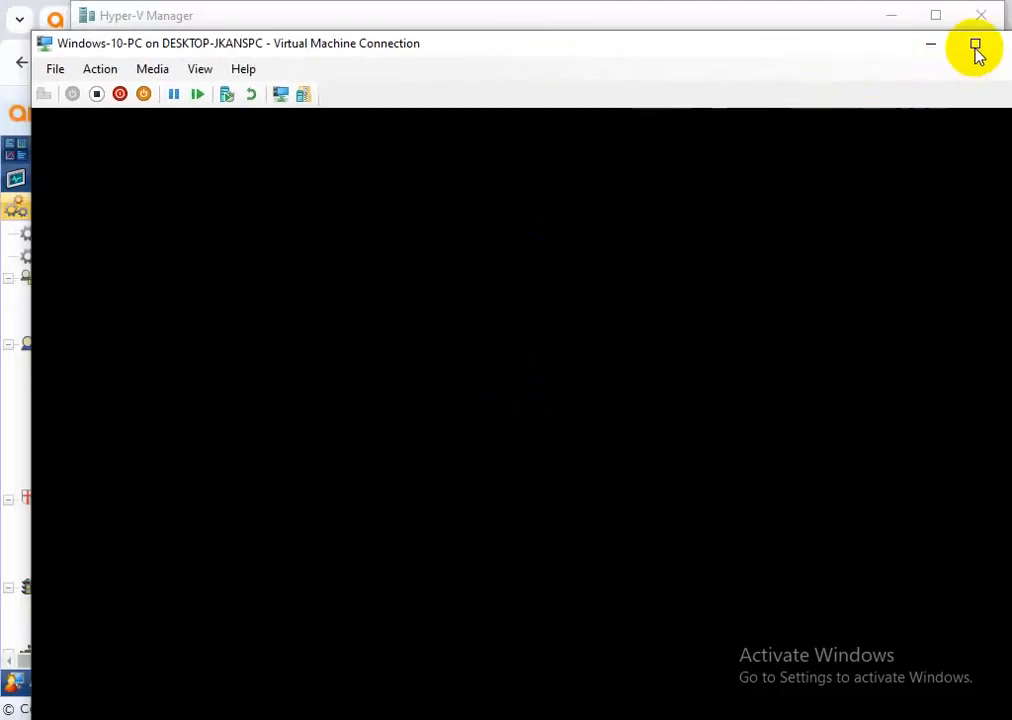
left_click(974, 43)
left_click(440, 464)
type("********")
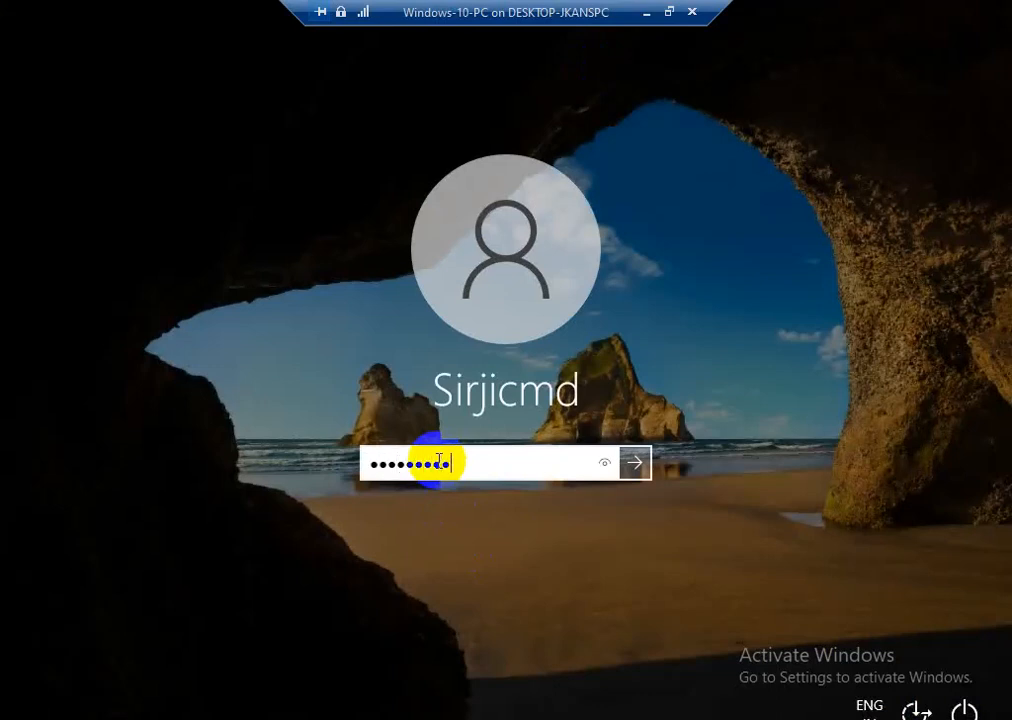
key("Return")
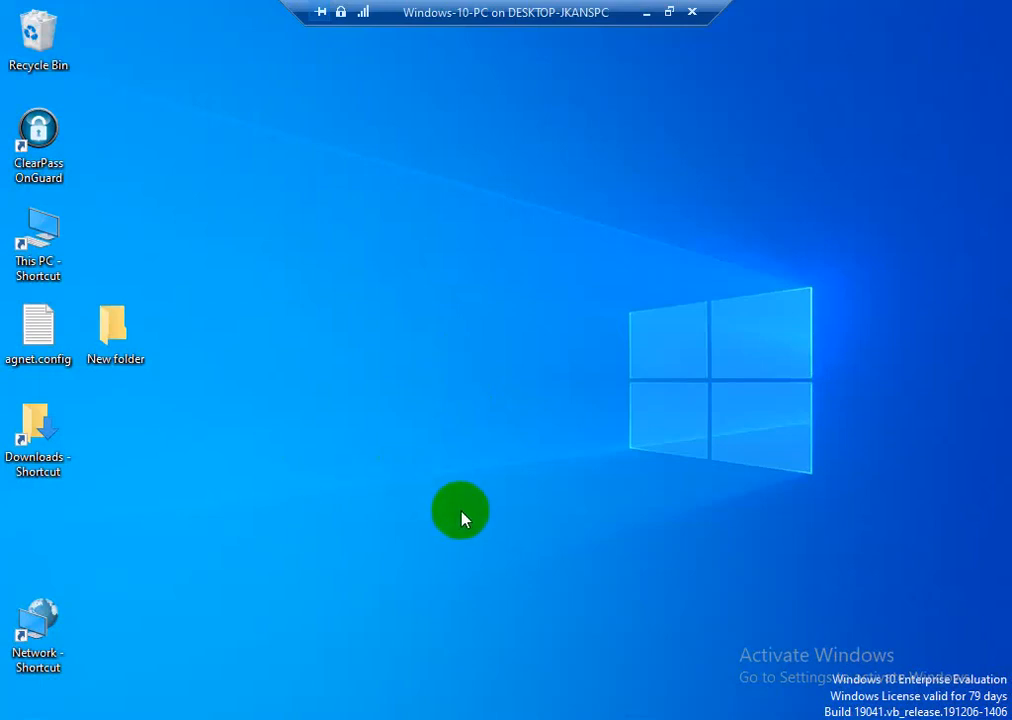
Step: Open ClearPass OnGuard on the Windows 10 machine and examine its connection details, diagnostics and settings
double_click(42, 145)
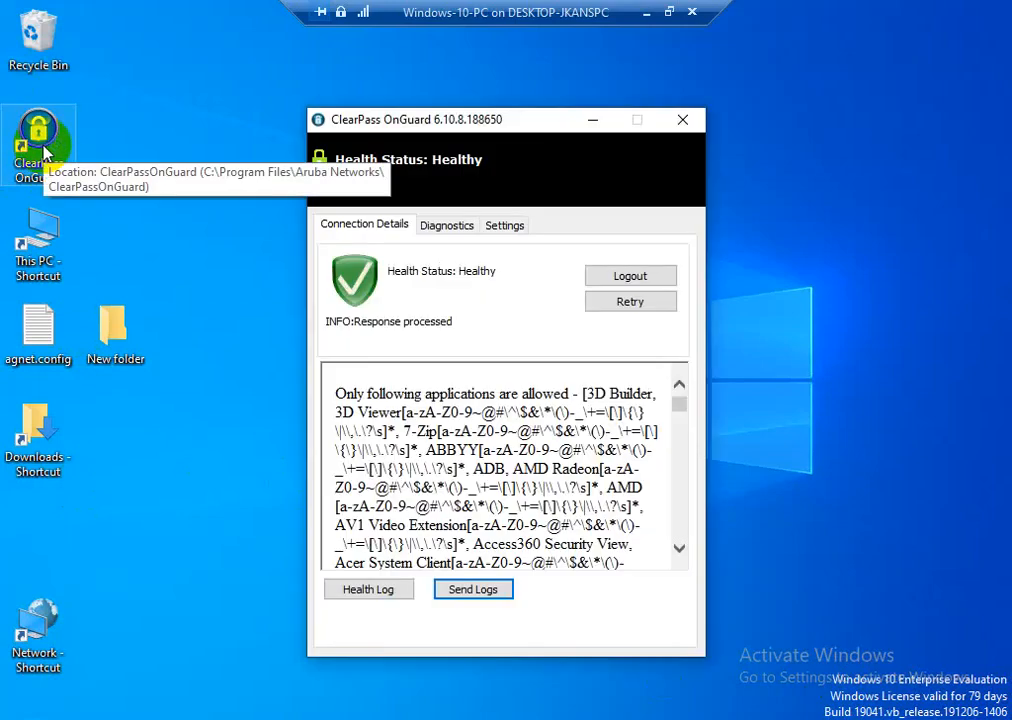
scroll(530, 410, "down", 2)
scroll(526, 422, "up", 1)
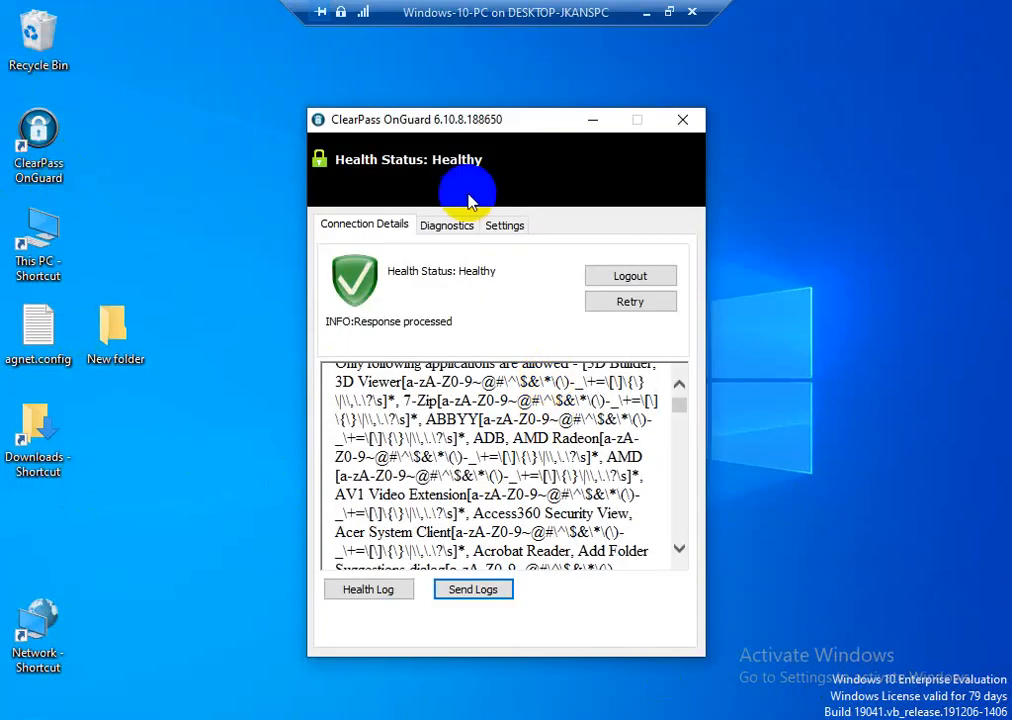
left_click(458, 230)
left_click(500, 228)
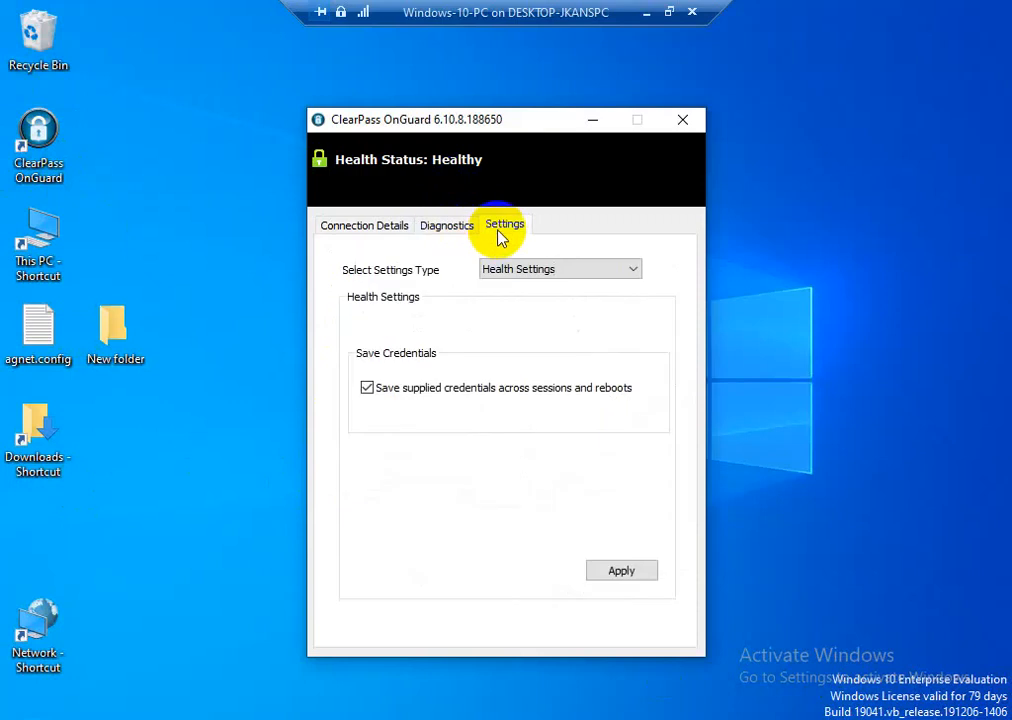
Step: Switch back to ClearPass Policy Manager and examine the request details of the newest USA_Web-auth-service entry in Access Tracker
left_click(646, 12)
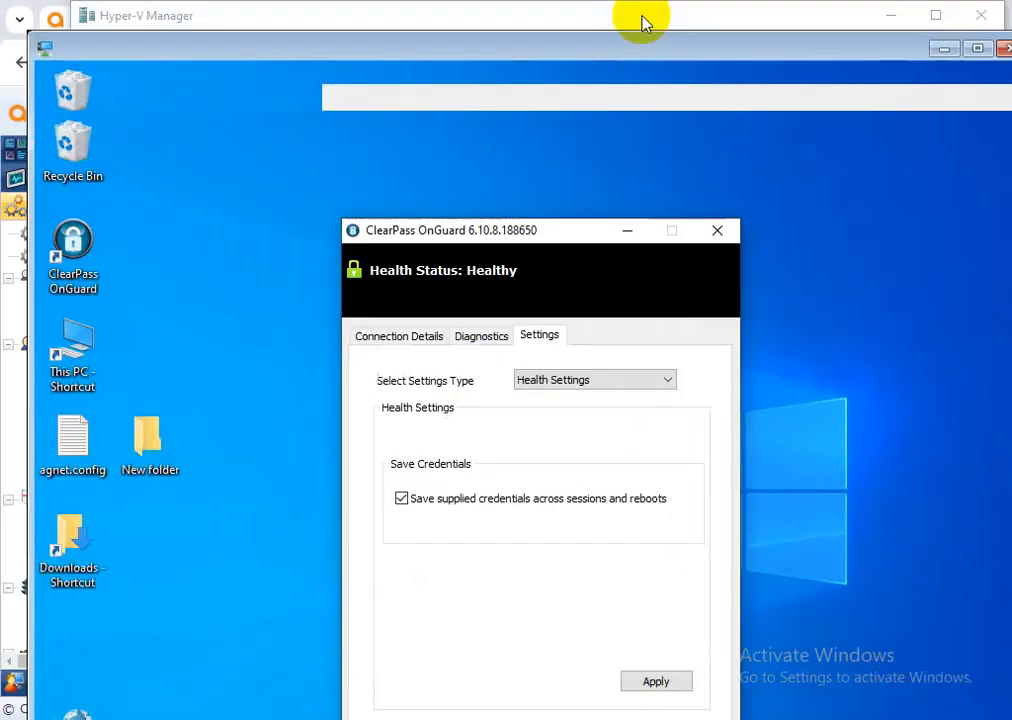
left_click(891, 17)
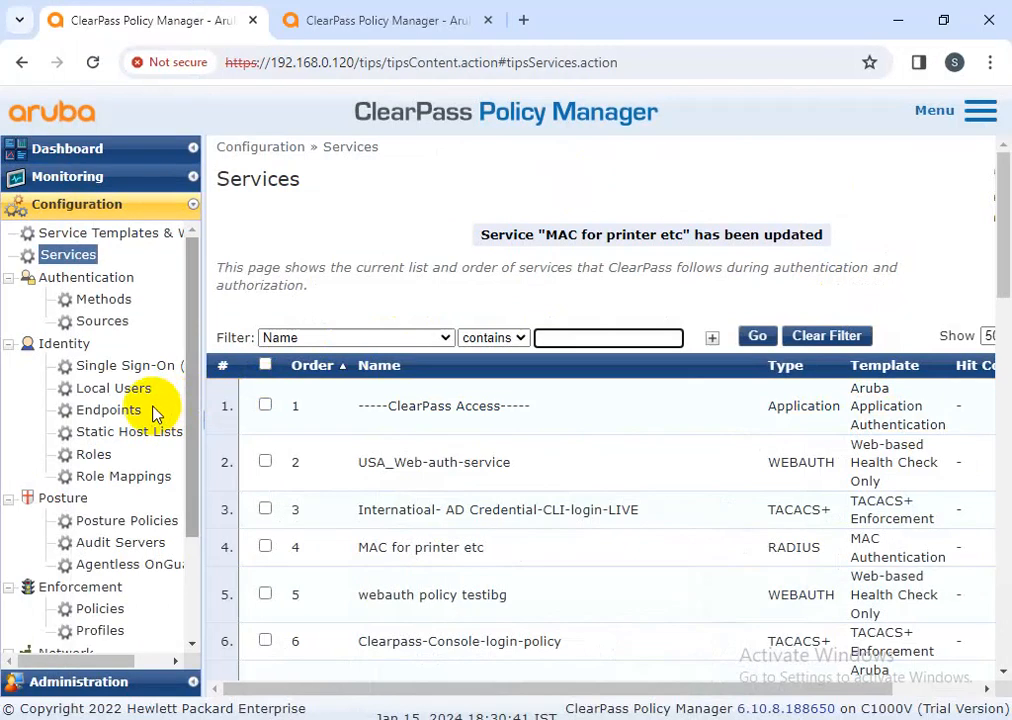
left_click(62, 186)
left_click(111, 226)
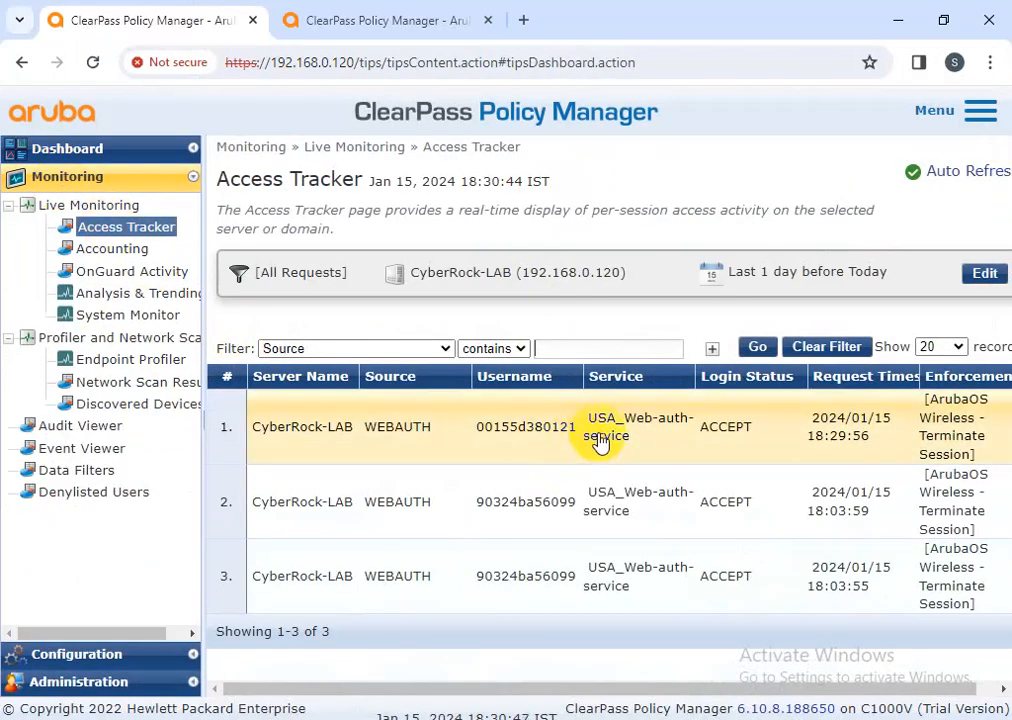
left_click(595, 443)
scroll(484, 470, "down", 2)
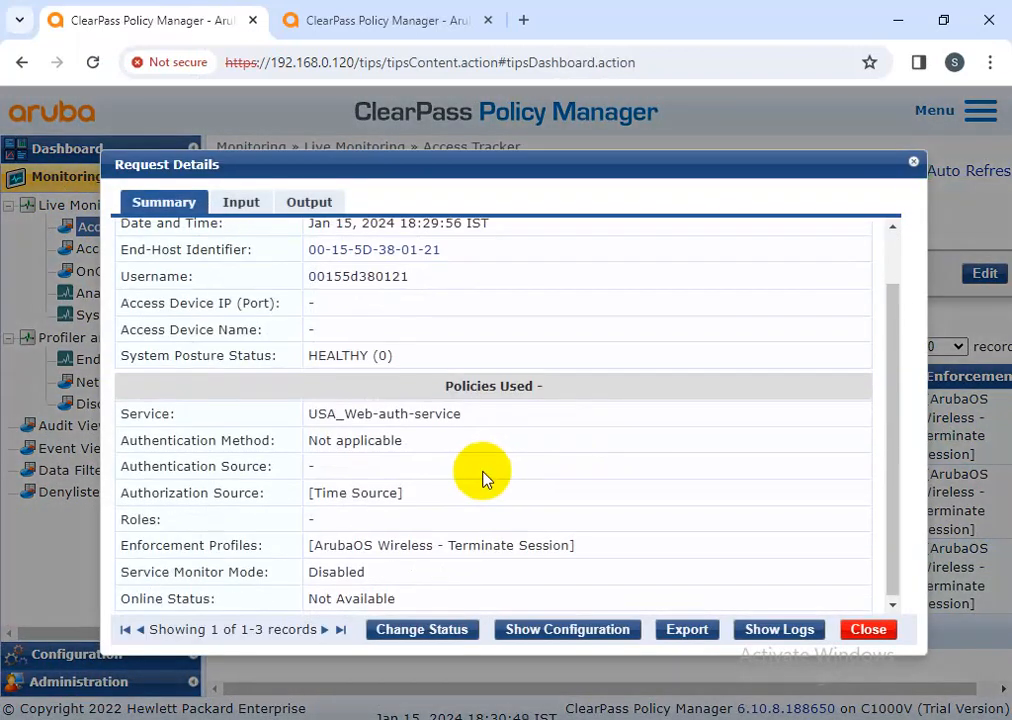
Step: Review the output of the newest USA_Web-auth-service request and copy the username from its summary
scroll(484, 472, "up", 2)
left_click(310, 203)
left_click(862, 633)
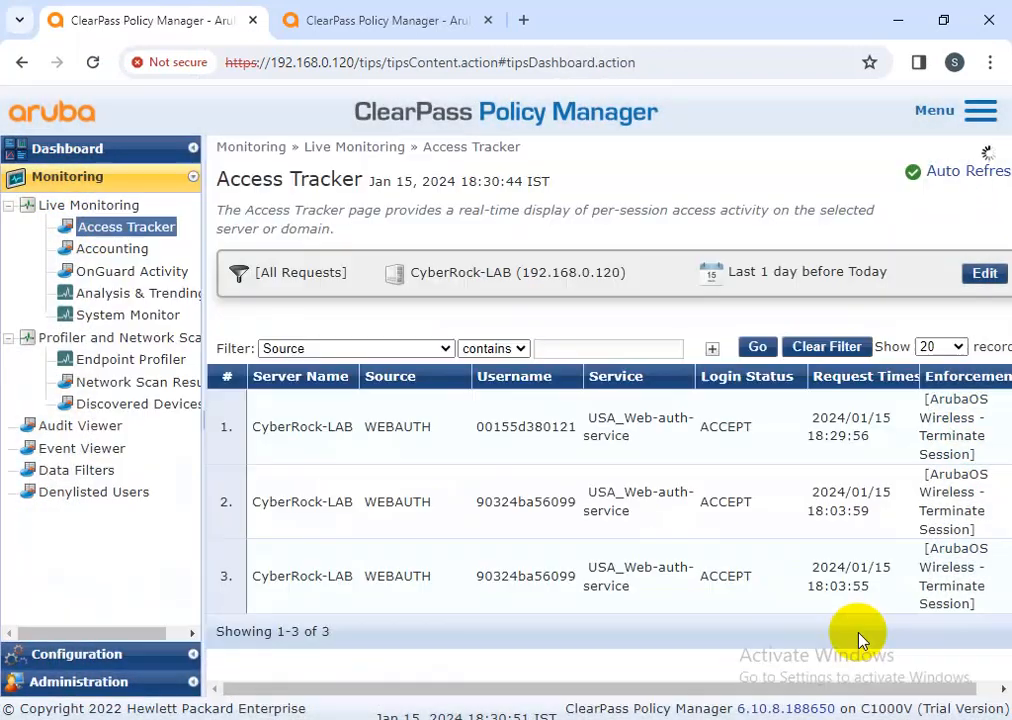
left_click(577, 440)
left_click_drag(410, 341, 308, 342)
right_click(348, 338)
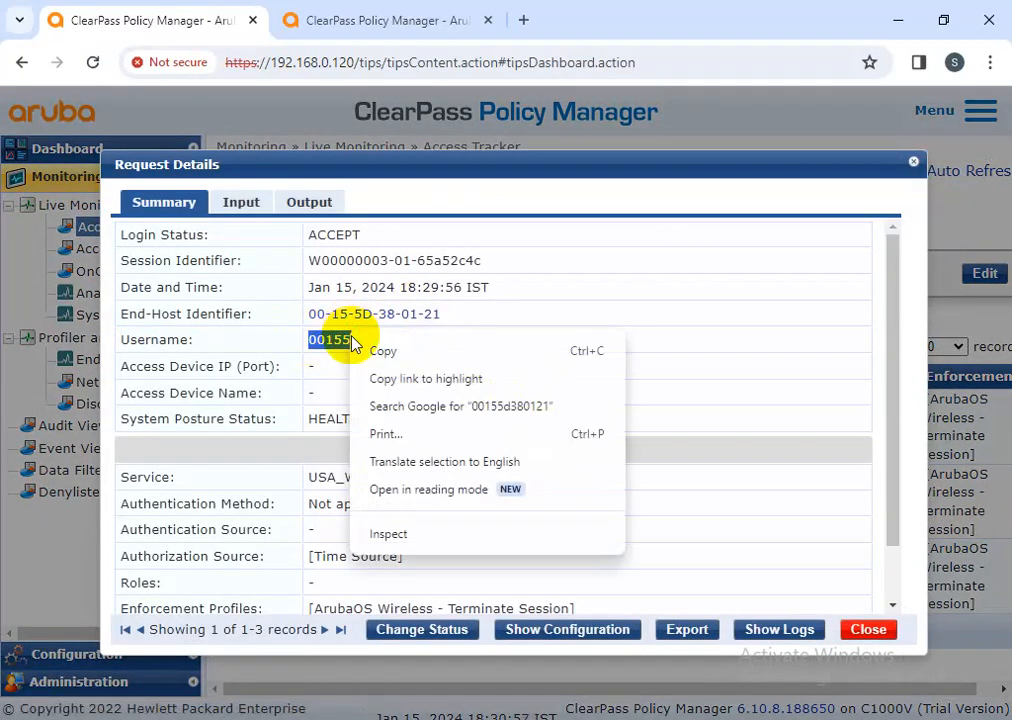
left_click(380, 351)
left_click(868, 632)
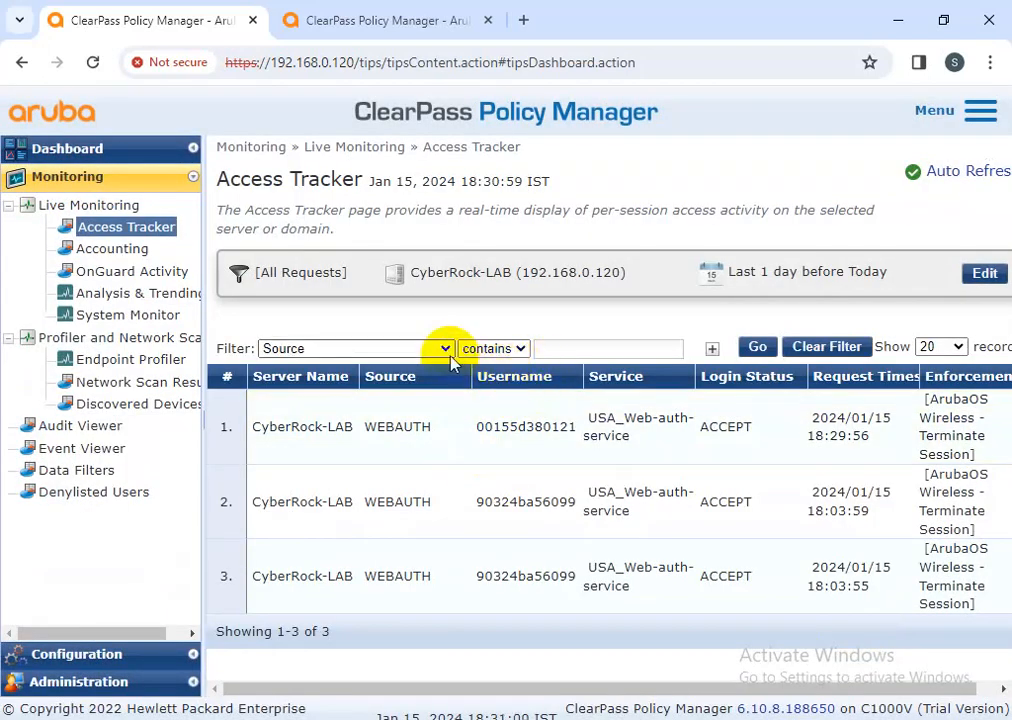
Step: Filter Access Tracker by Source containing radius and Host MAC Address containing the copied 00155d380121, and remove the MAC address condition
left_click(551, 349)
type("ra")
key("BackSpace")
type("radius")
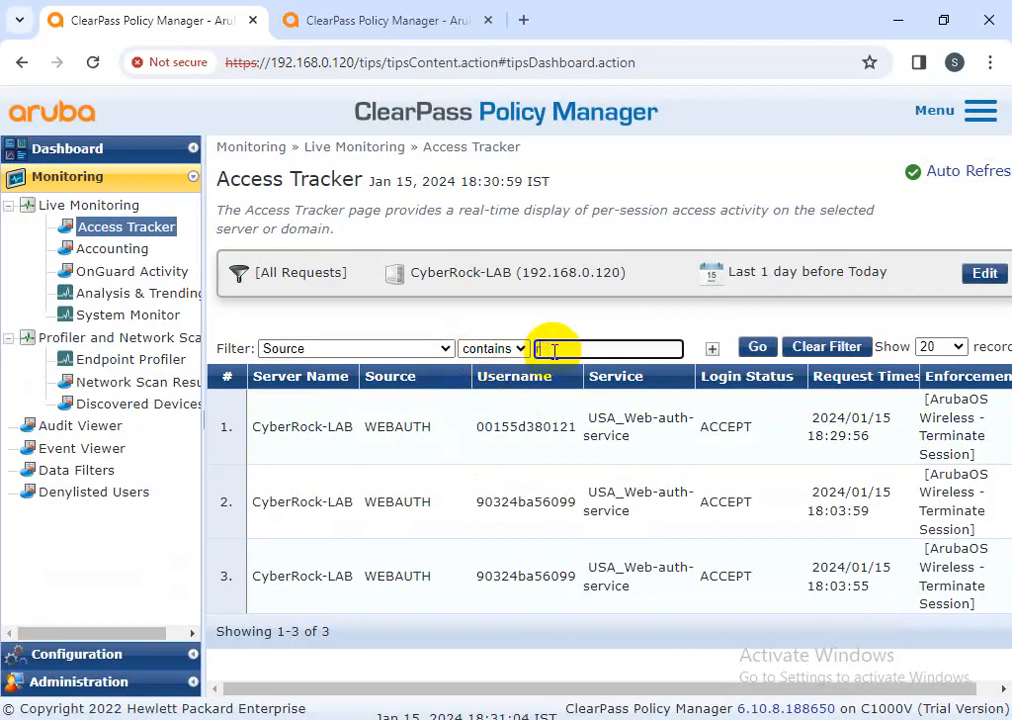
left_click(712, 348)
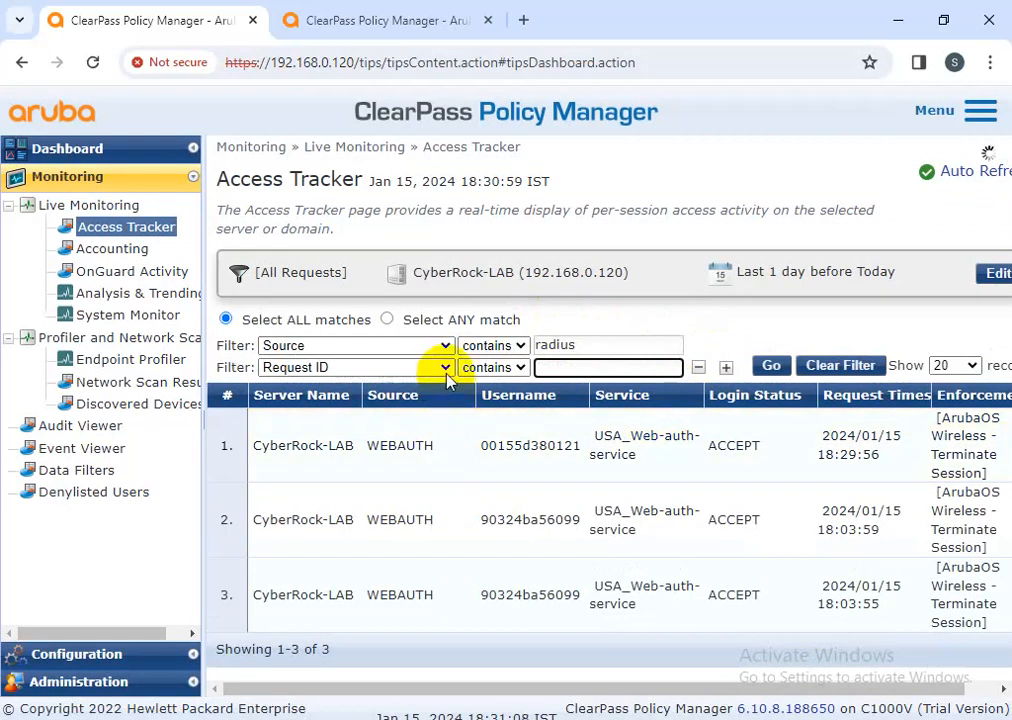
left_click(445, 367)
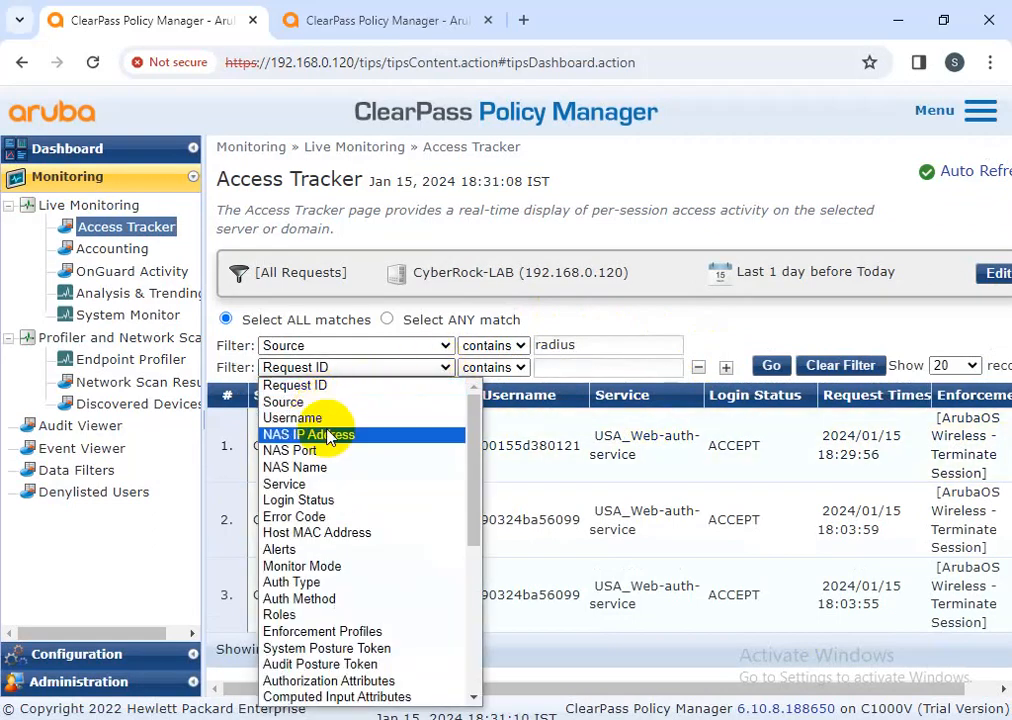
left_click(340, 532)
left_click(605, 372)
key("ctrl+v")
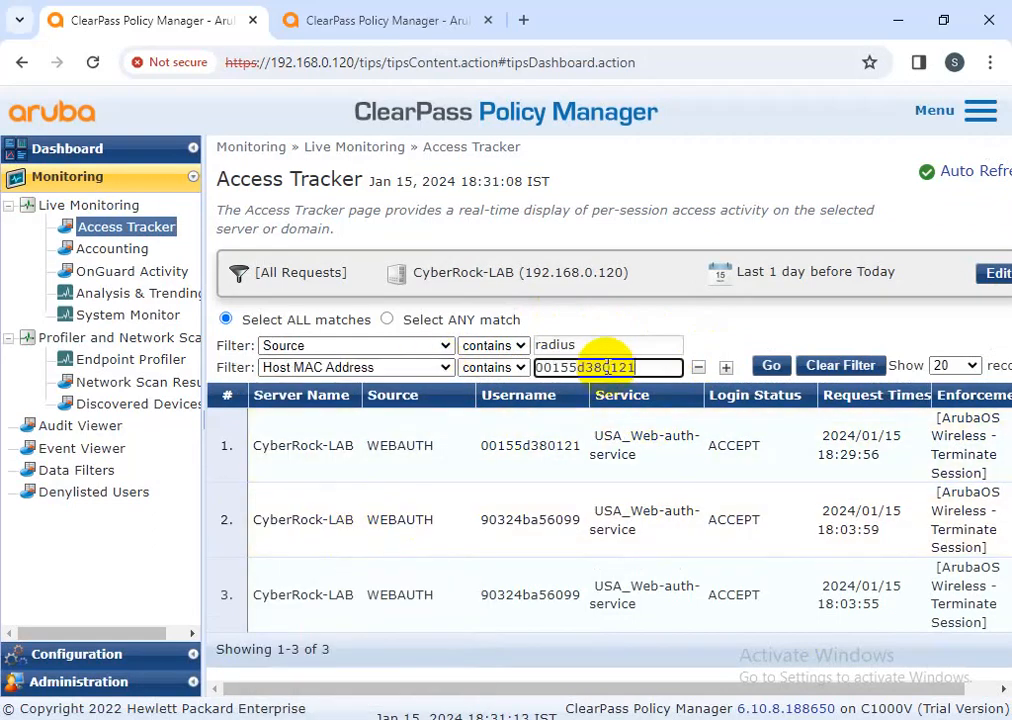
left_click(769, 366)
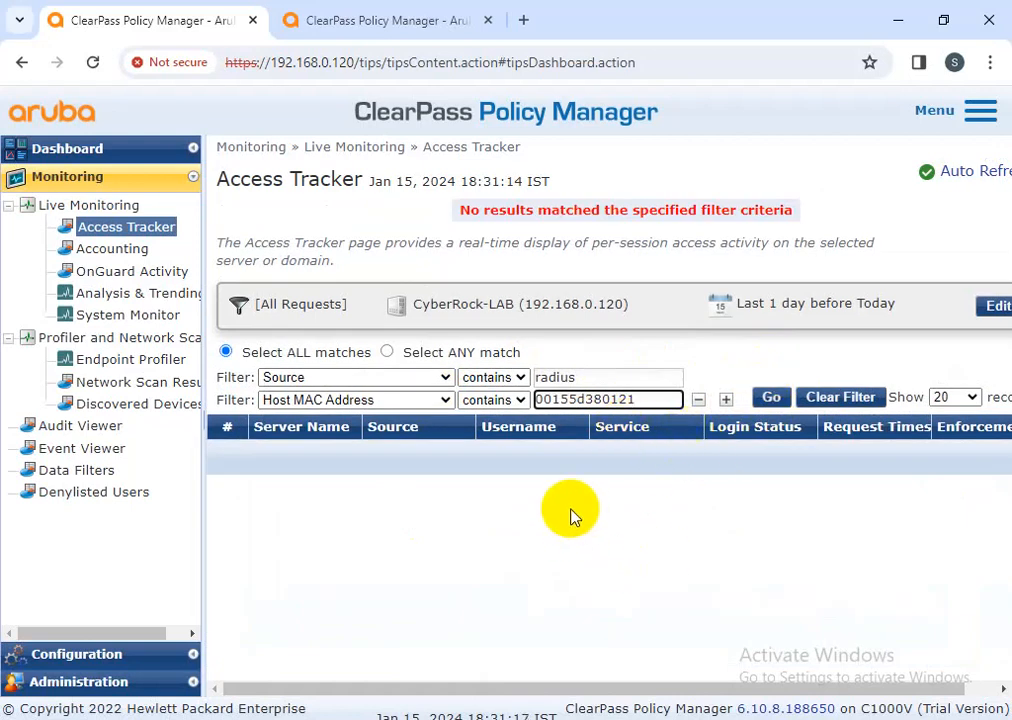
left_click(698, 400)
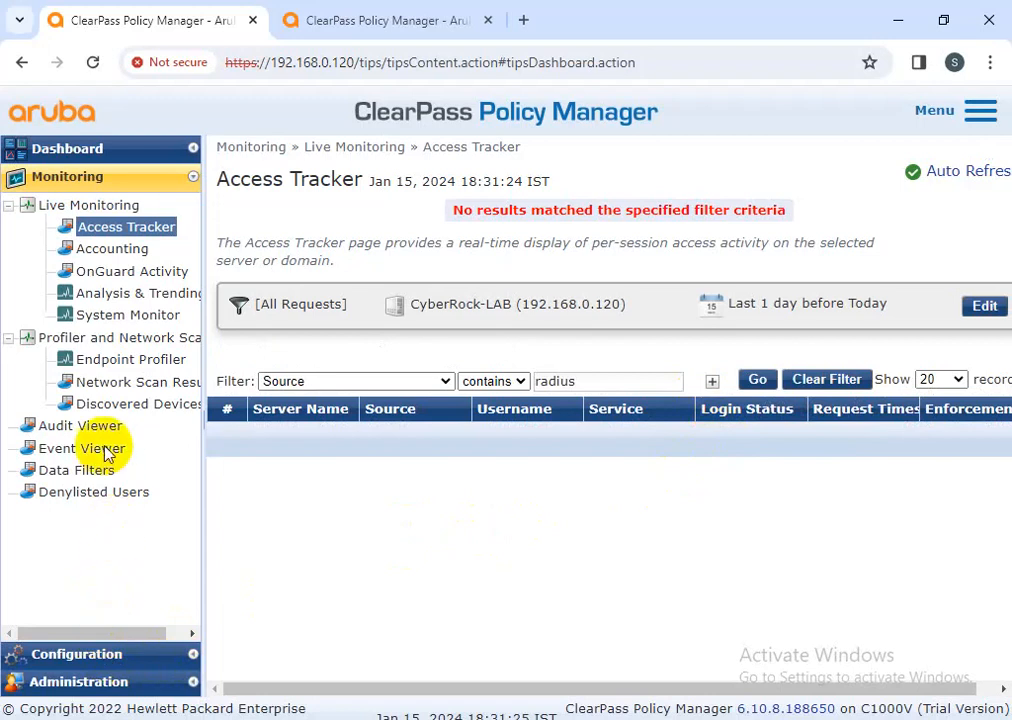
Step: Open the MAC for printer etc service and examine its service rule, especially the testing_PC group condition
left_click(75, 655)
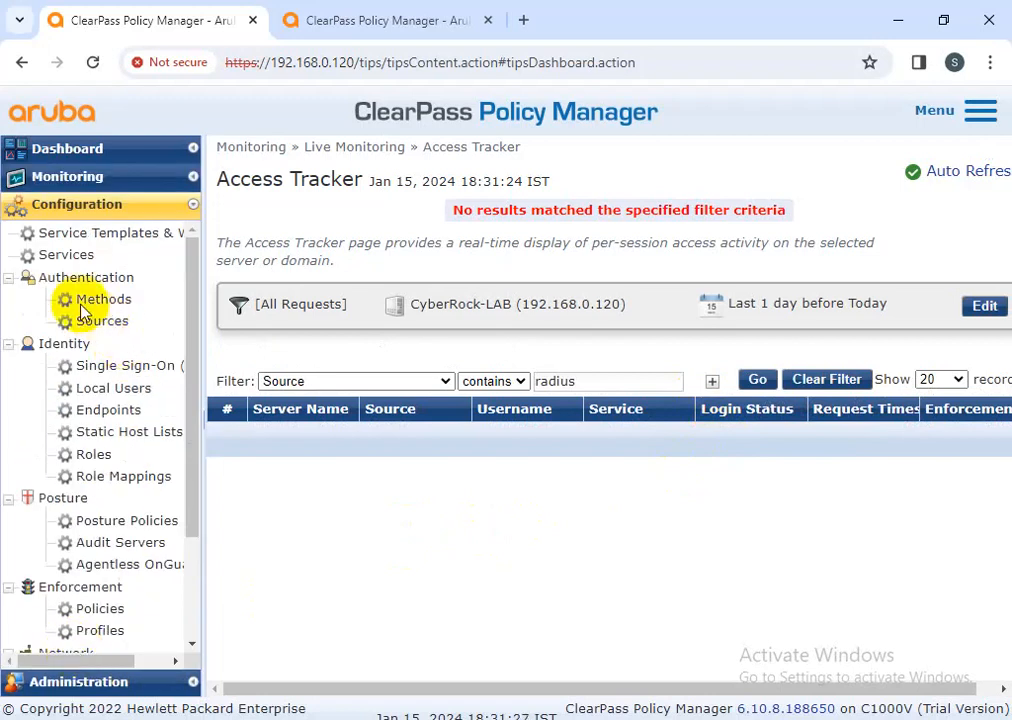
left_click(64, 257)
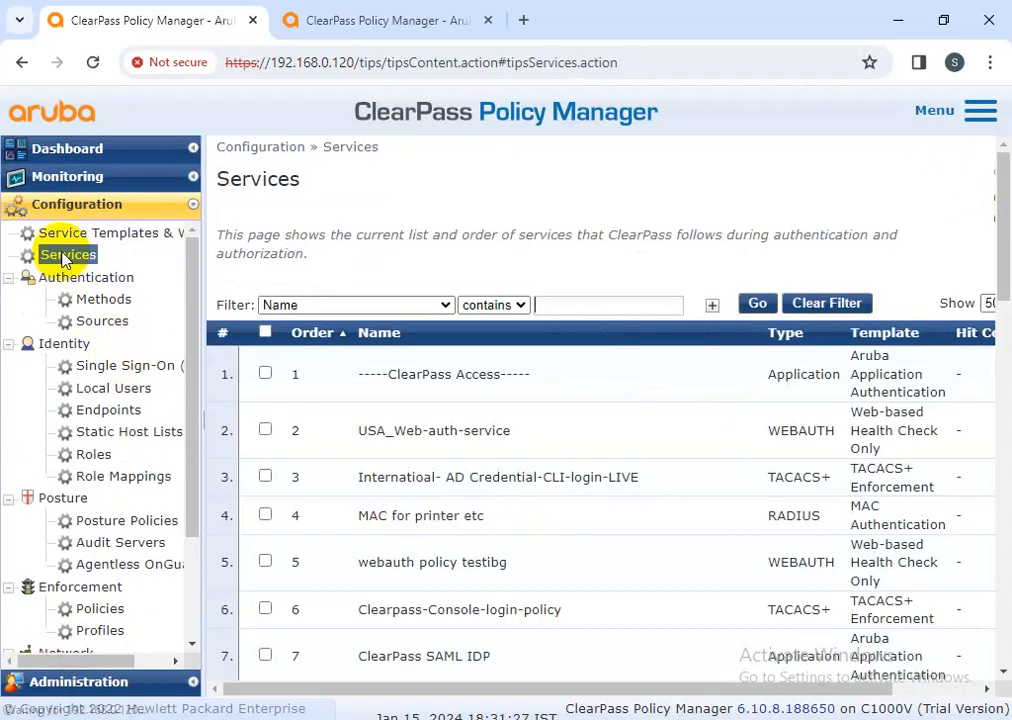
left_click(422, 518)
scroll(422, 518, "down", 2)
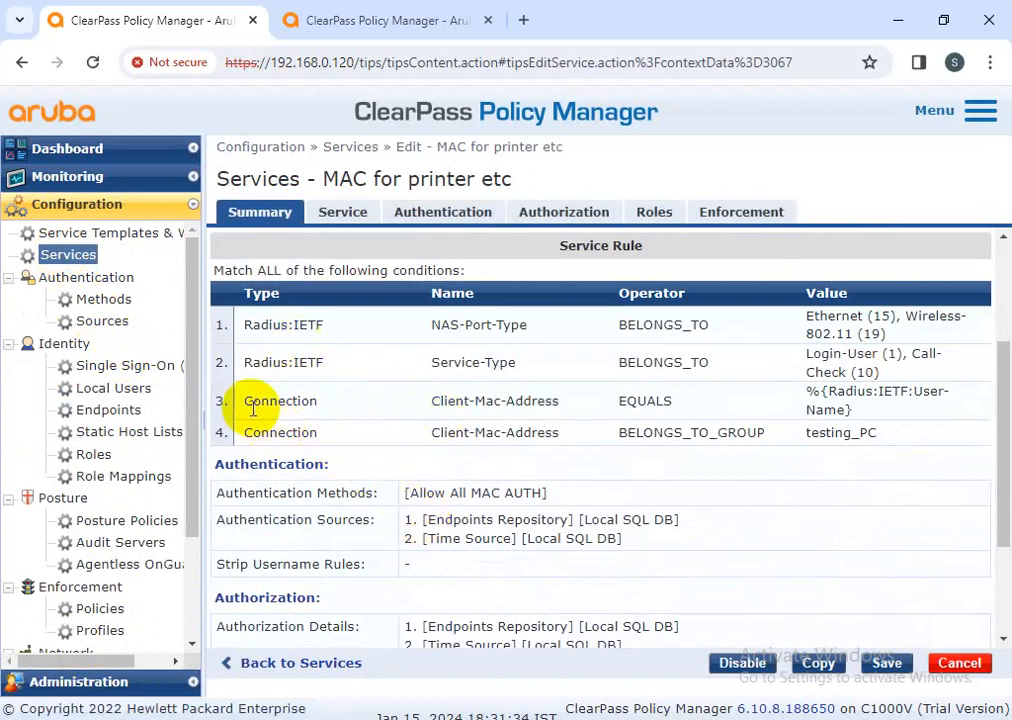
left_click_drag(246, 440, 871, 439)
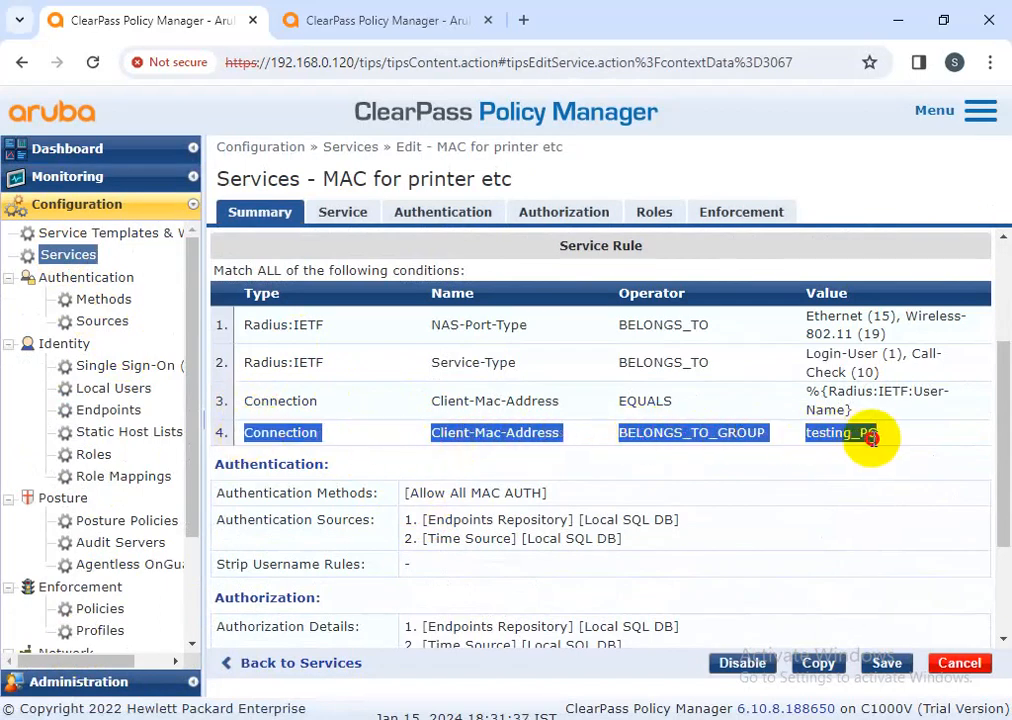
Step: Try setting the MAC for printer etc service rule to match ANY of its conditions
left_click(352, 214)
scroll(480, 463, "down", 1)
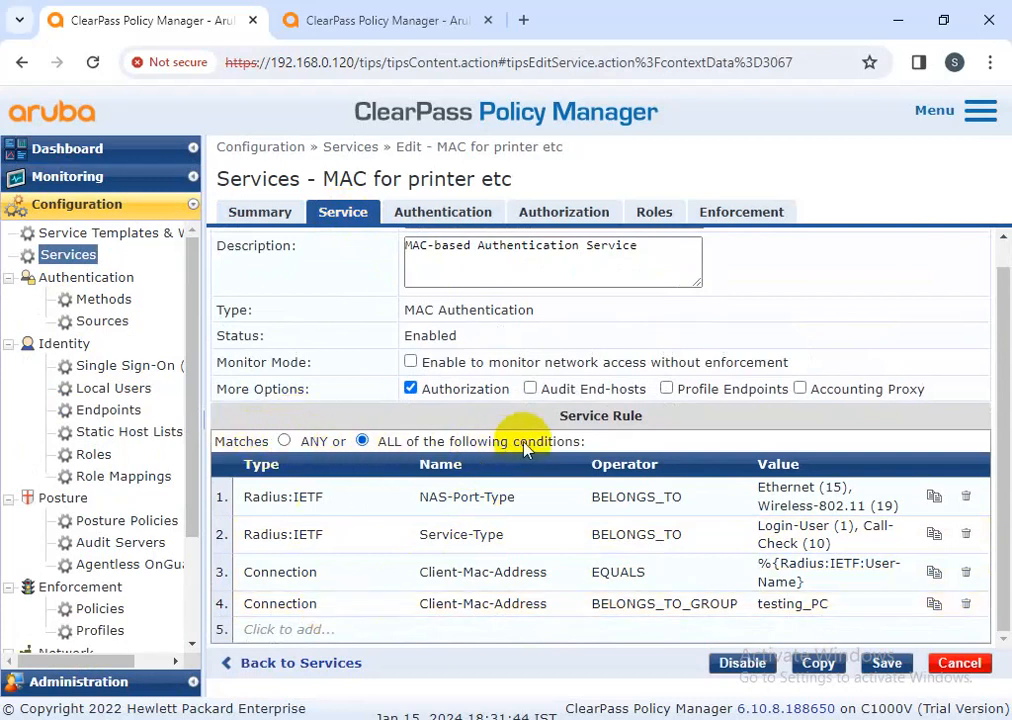
left_click(285, 441)
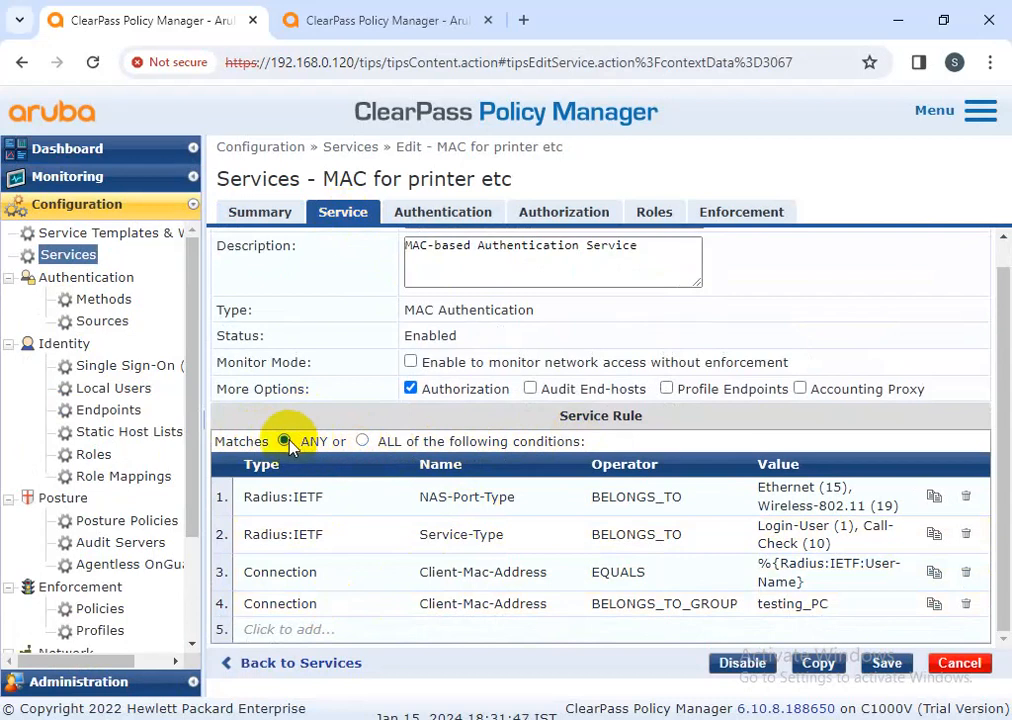
left_click(362, 442)
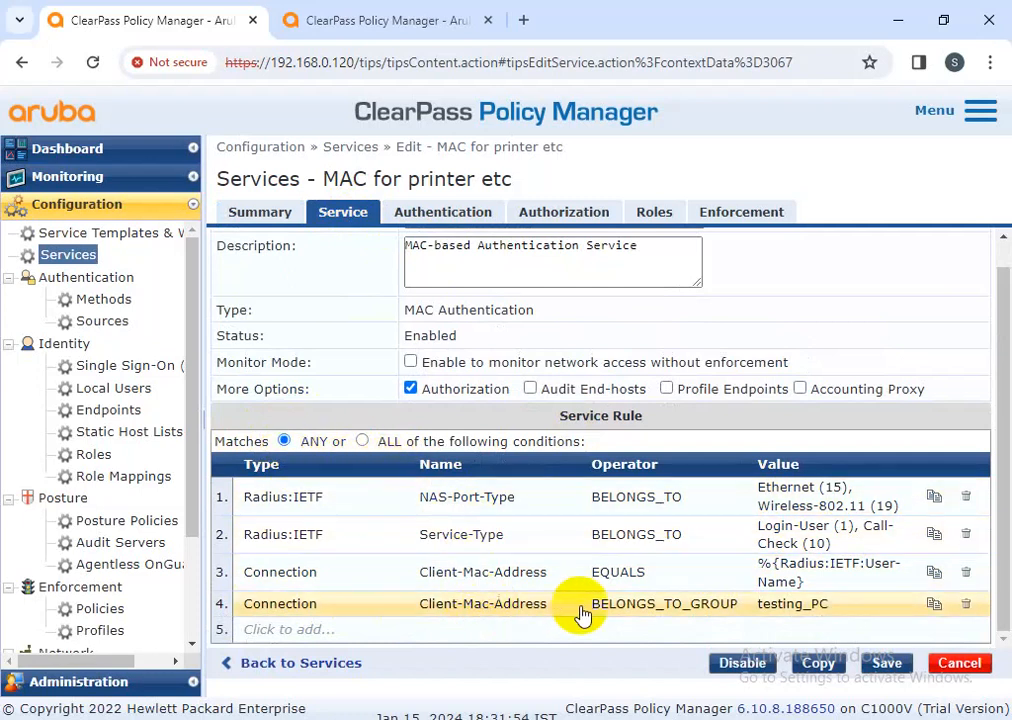
Step: Try changing the fourth rule condition to Connection NAD-IP-Address BELONGS_TO_GROUP cisco-switch-group, and discard the unsaved service changes
left_click(330, 617)
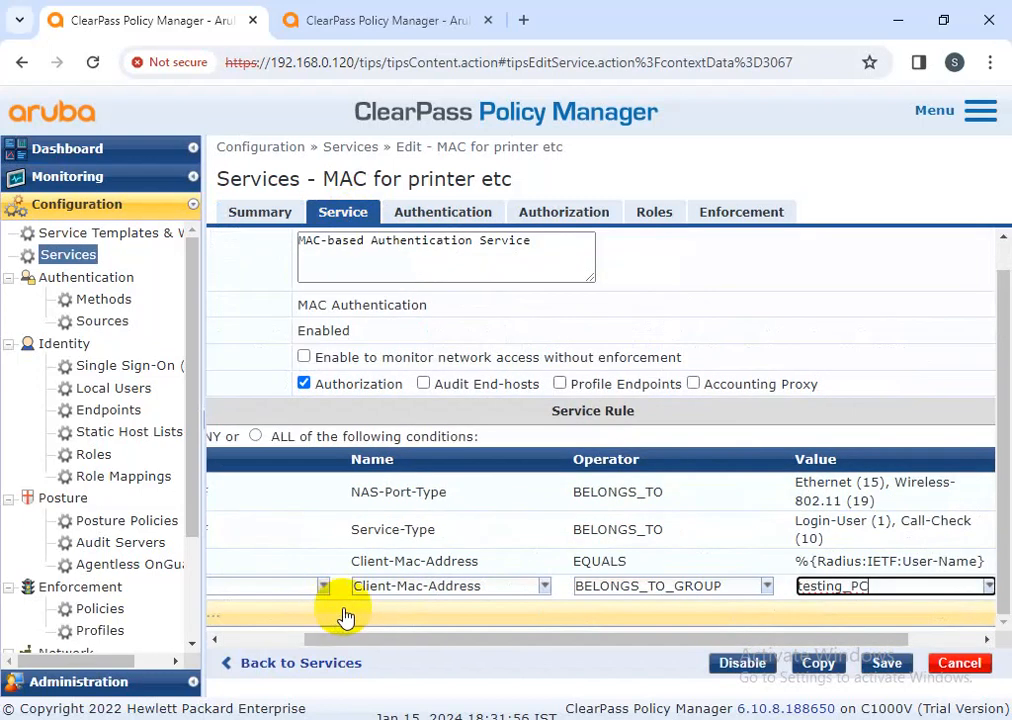
left_click(546, 588)
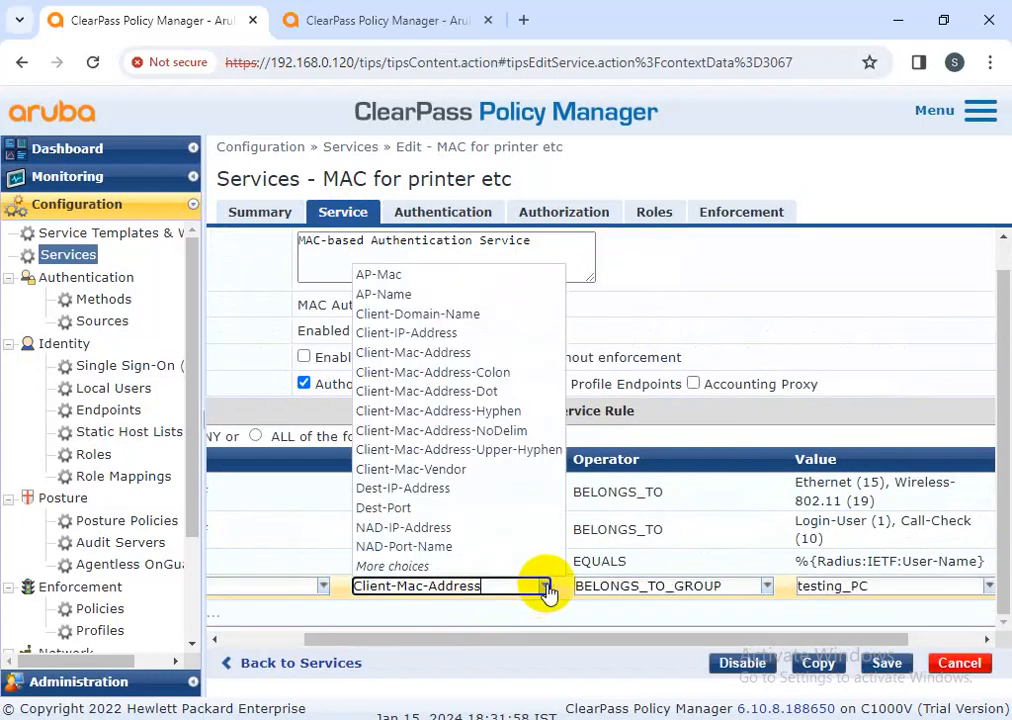
left_click(413, 533)
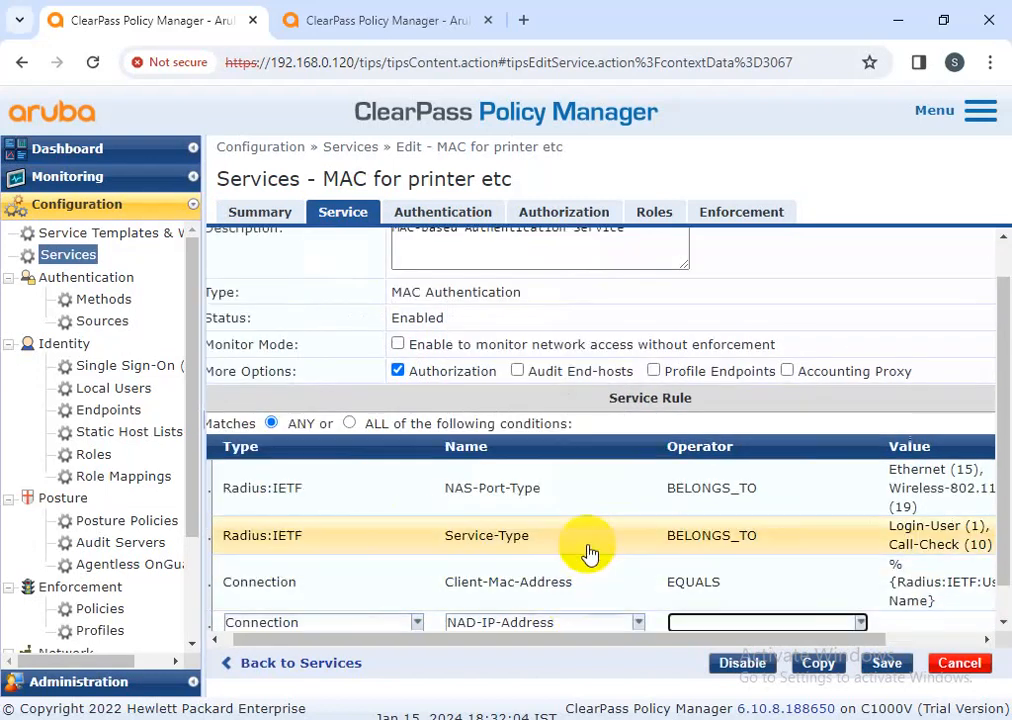
left_click(860, 588)
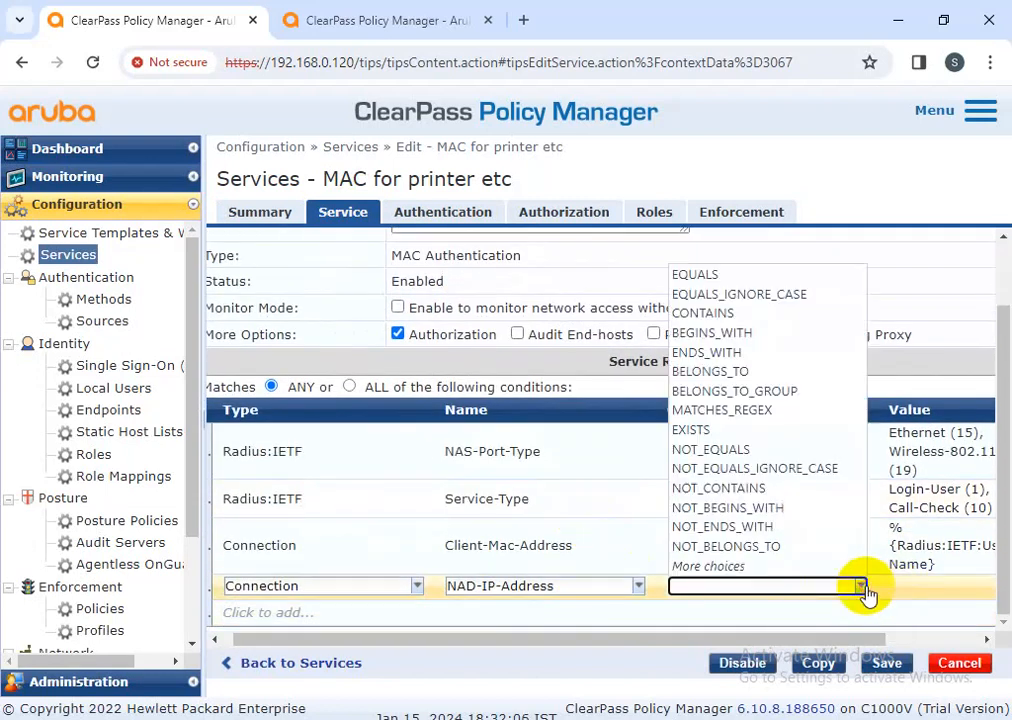
left_click(768, 390)
left_click(987, 586)
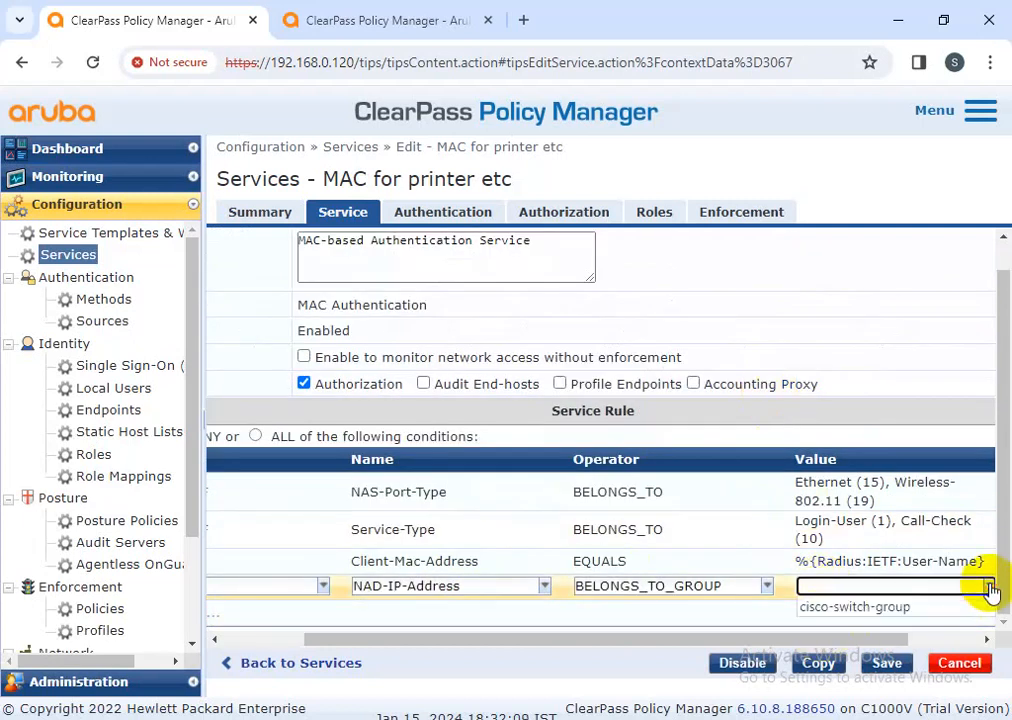
left_click(887, 610)
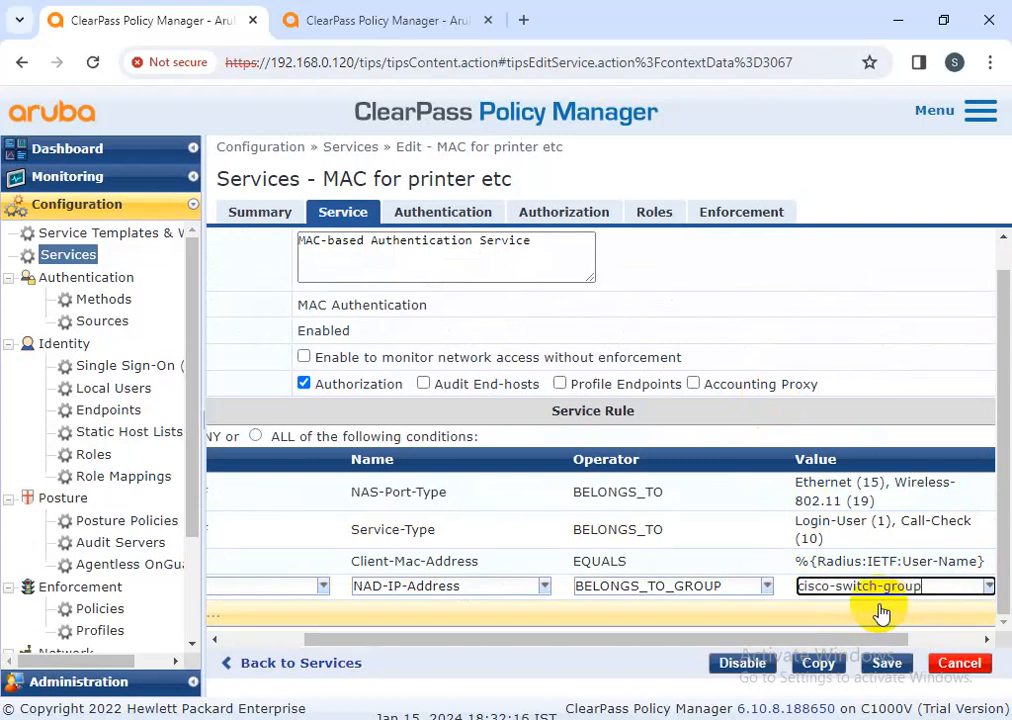
left_click_drag(812, 640, 617, 648)
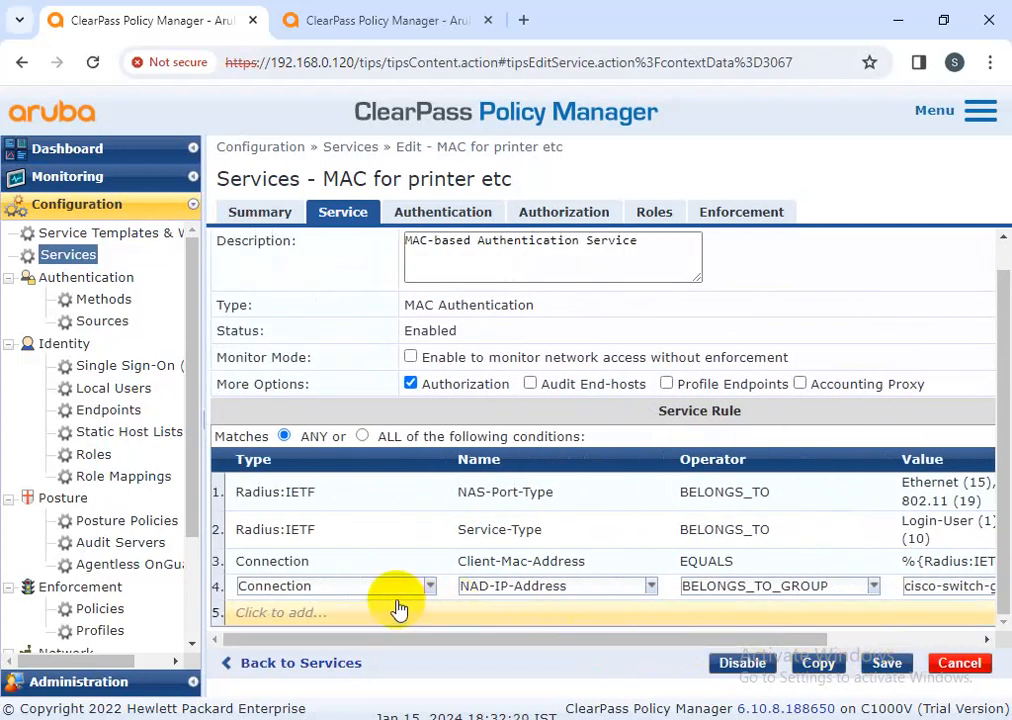
left_click(958, 662)
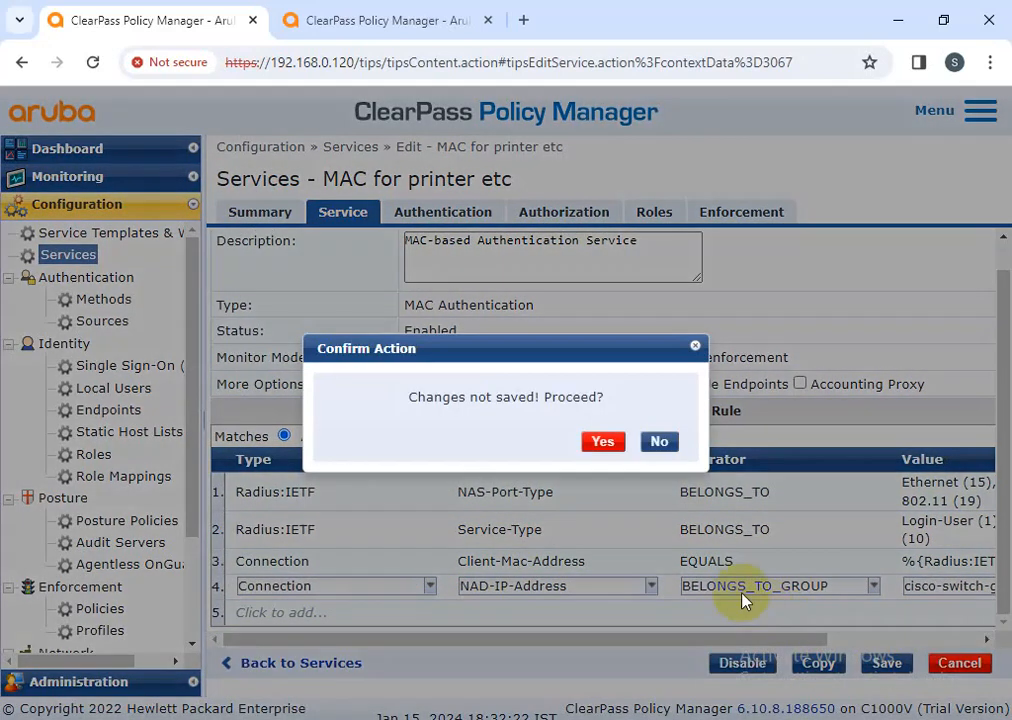
left_click(605, 442)
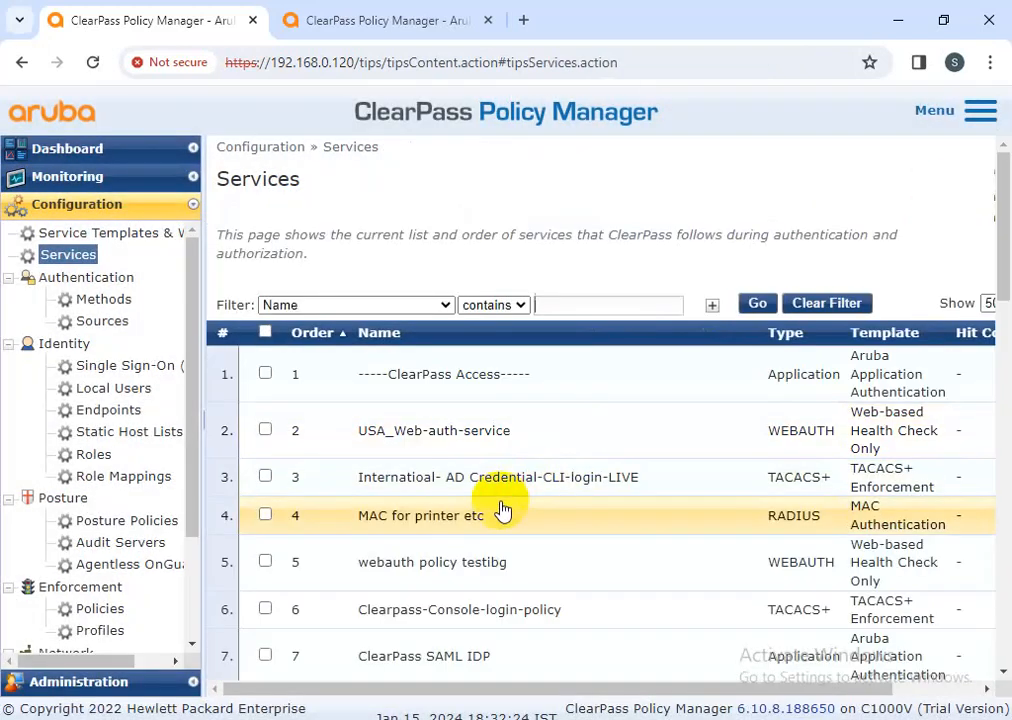
Step: Review the order of the services, check the MAC for printer etc summary and return to the services list
scroll(452, 455, "down", 3)
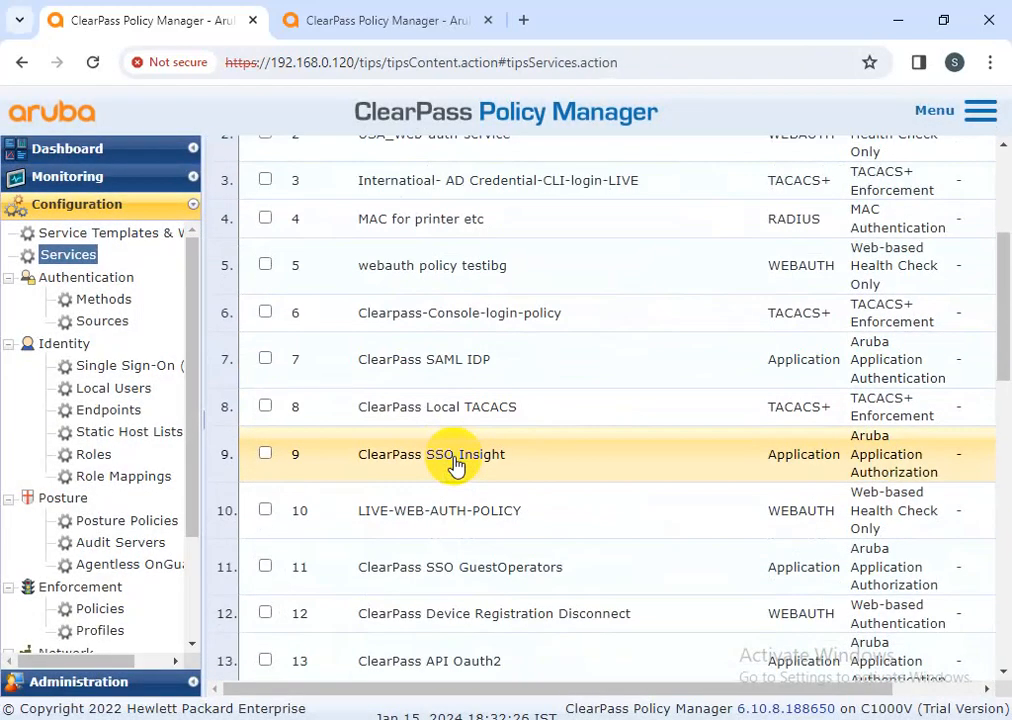
scroll(455, 460, "up", 3)
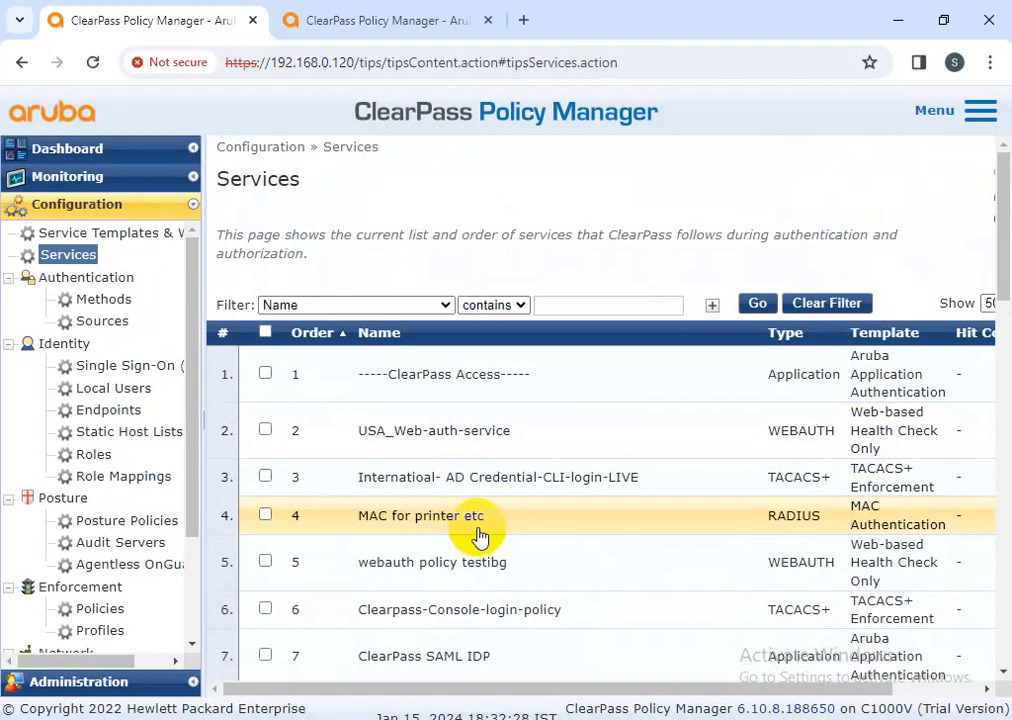
scroll(479, 540, "down", 1)
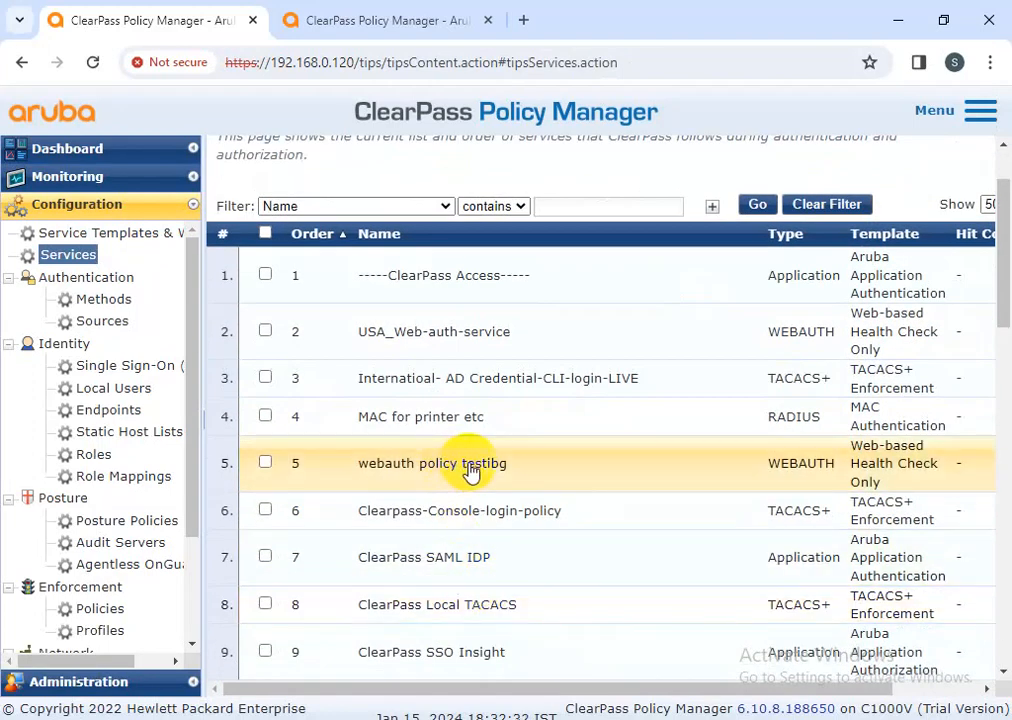
scroll(452, 452, "up", 1)
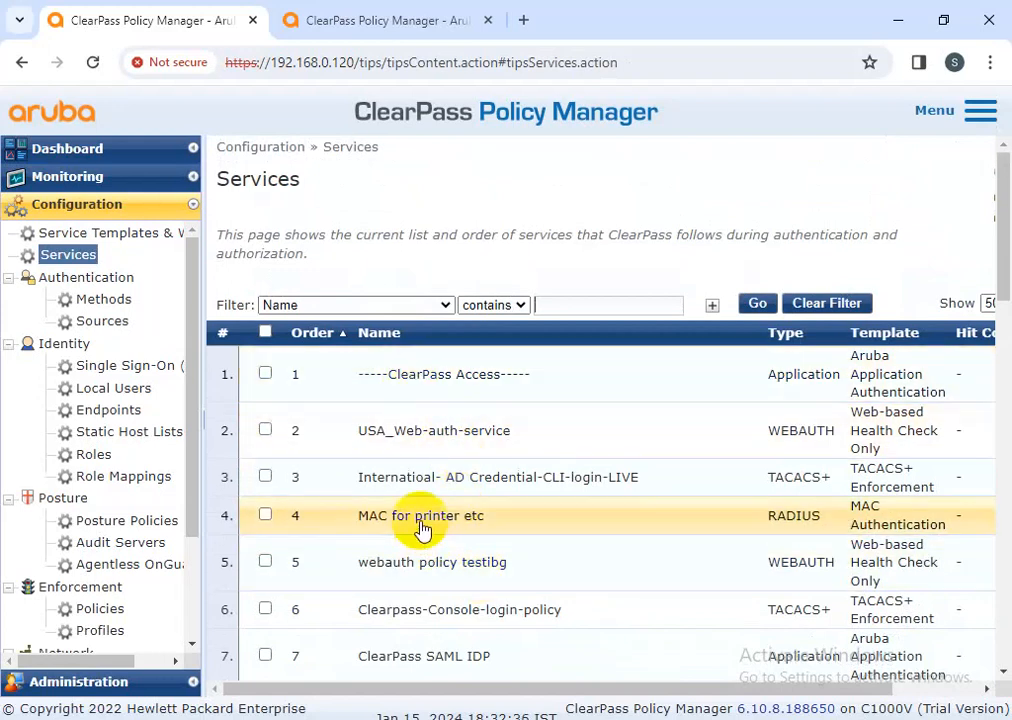
left_click(421, 526)
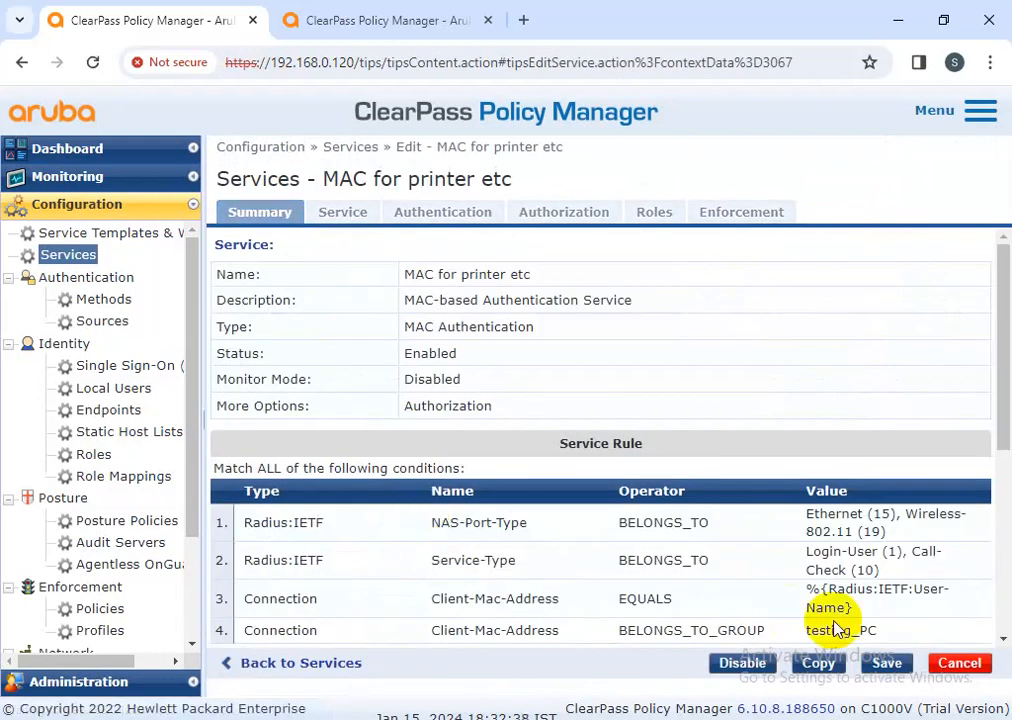
left_click(958, 668)
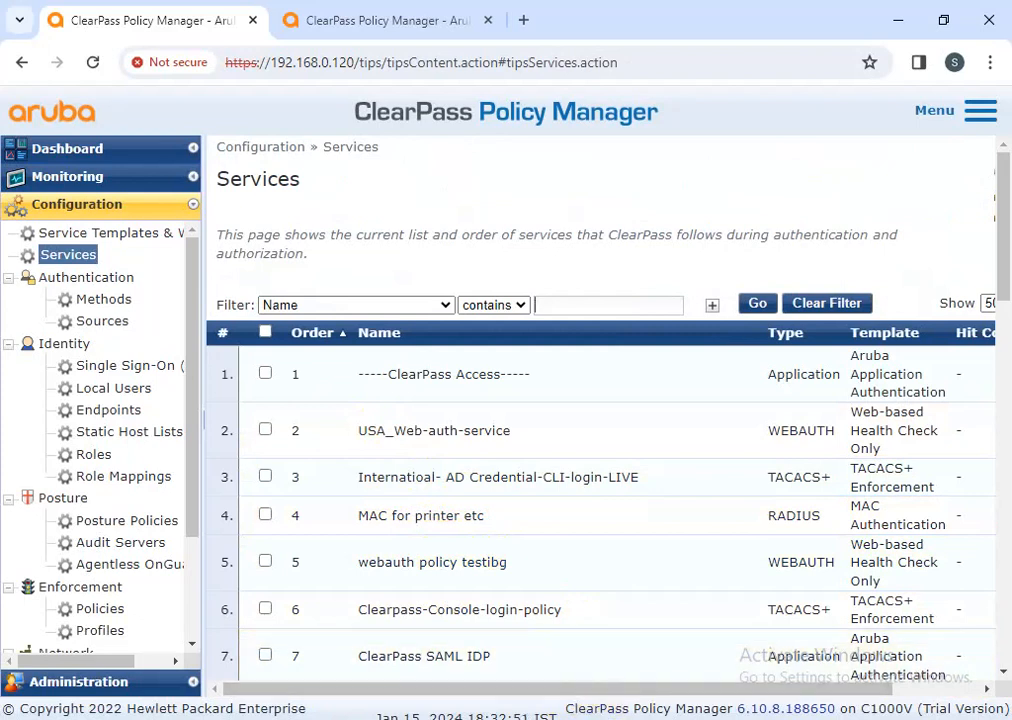
Step: Switch to the Snipping Tool capture, highlight the Gi0/3 and Gi0/7 mab session rows, and return to ClearPass
left_click(608, 305)
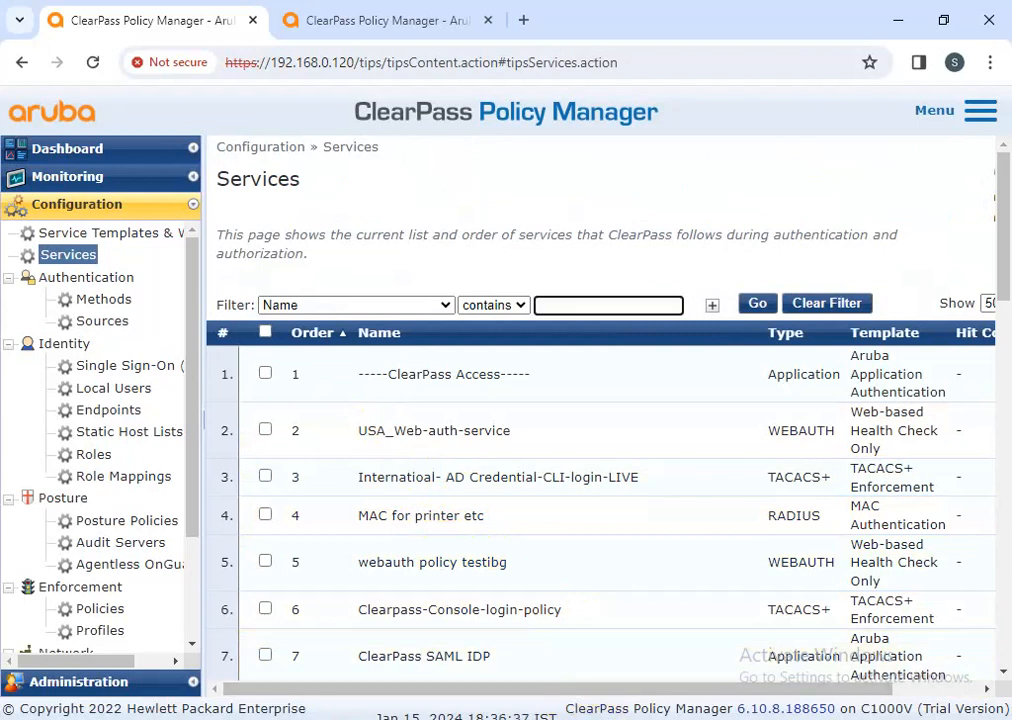
key("alt+Tab")
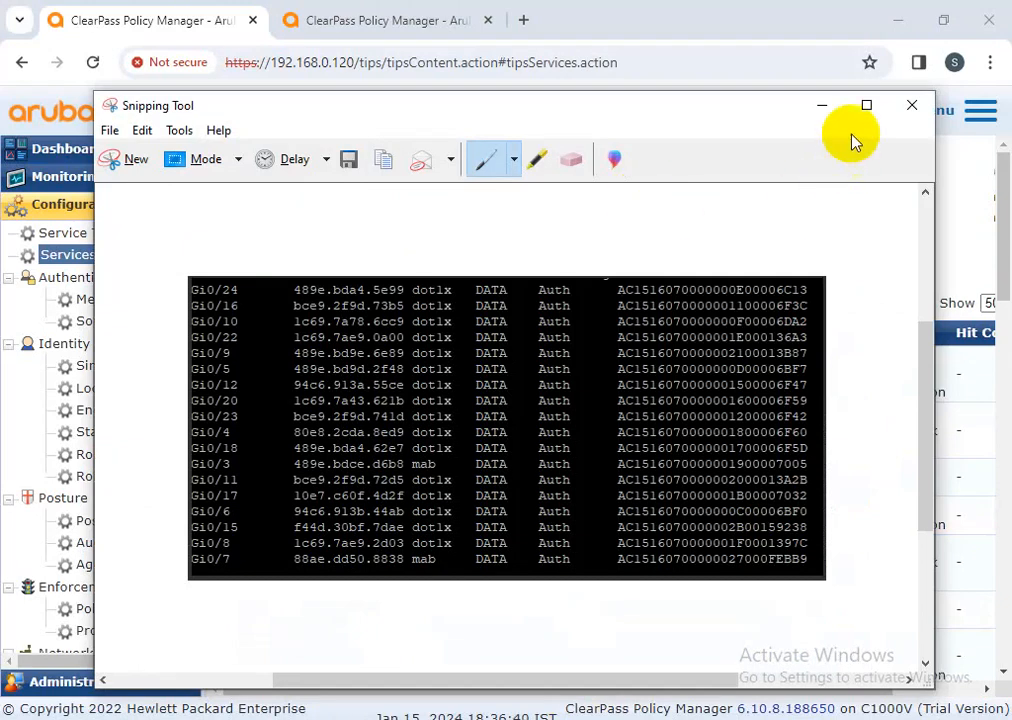
left_click(862, 104)
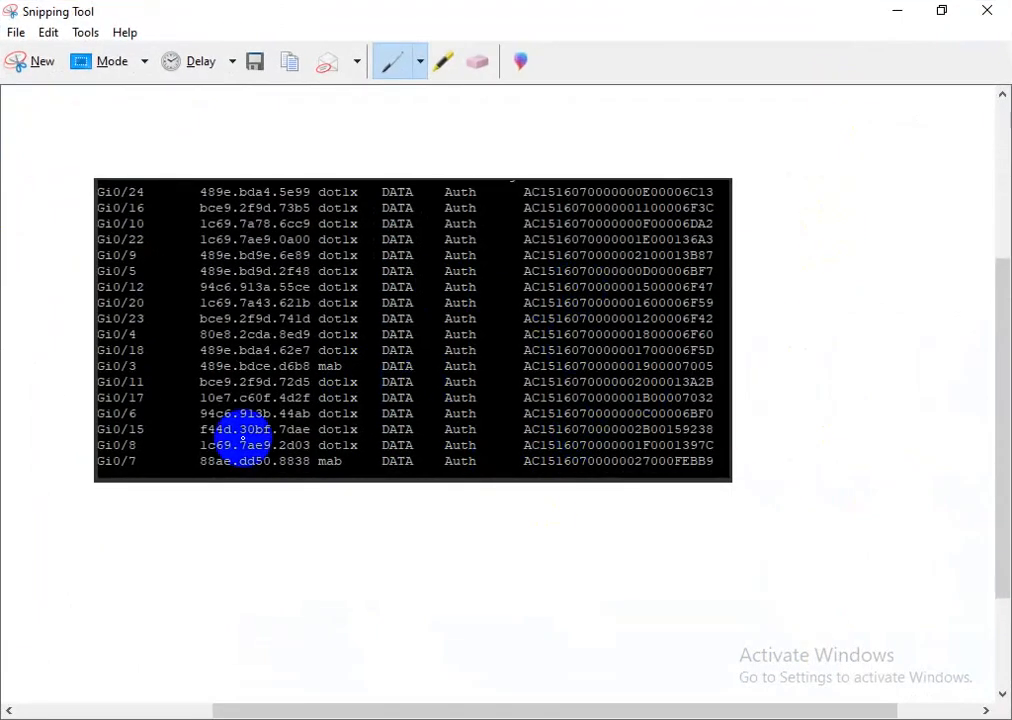
left_click(444, 61)
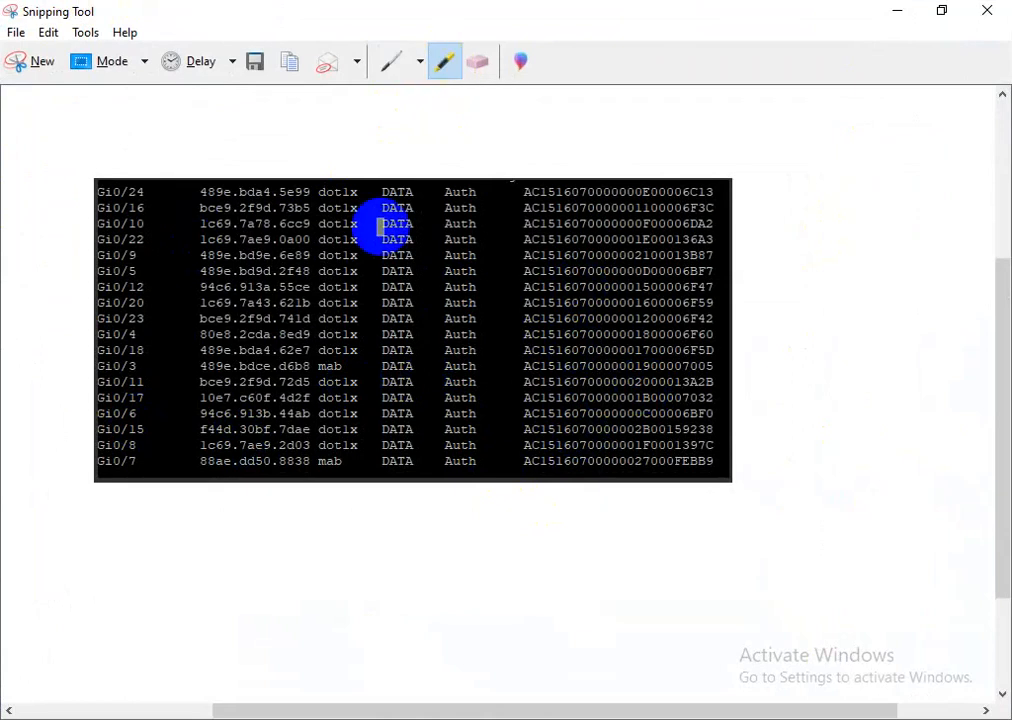
left_click_drag(345, 364, 79, 365)
mouse_move(318, 360)
left_mouse_down()
mouse_move(479, 368)
mouse_move(72, 368)
left_mouse_up()
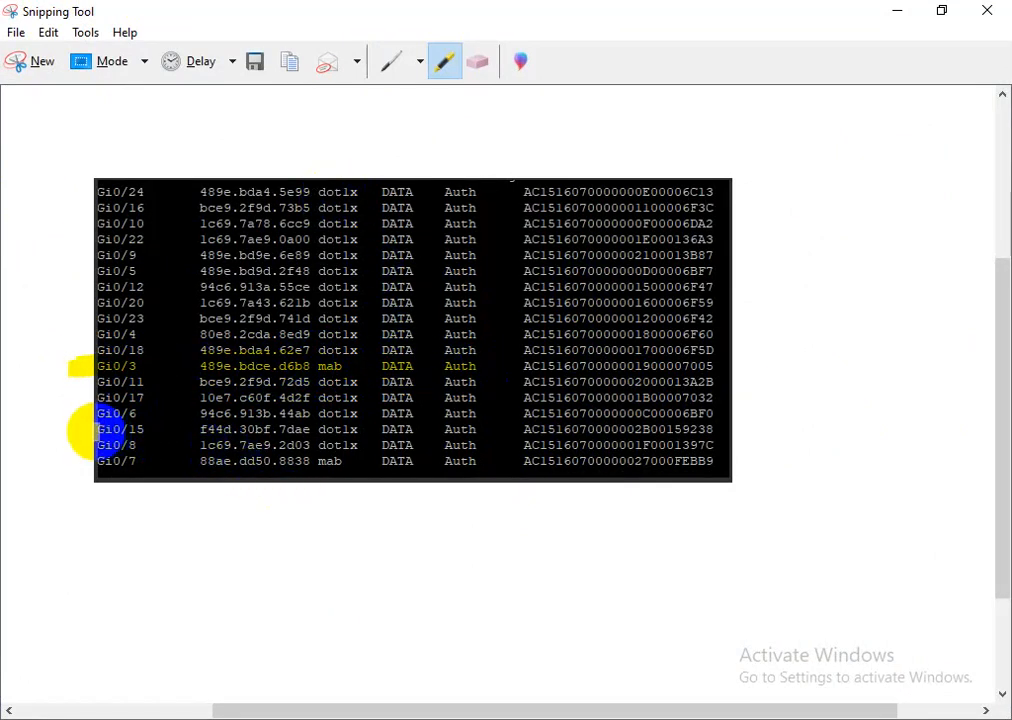
left_click_drag(100, 462, 713, 457)
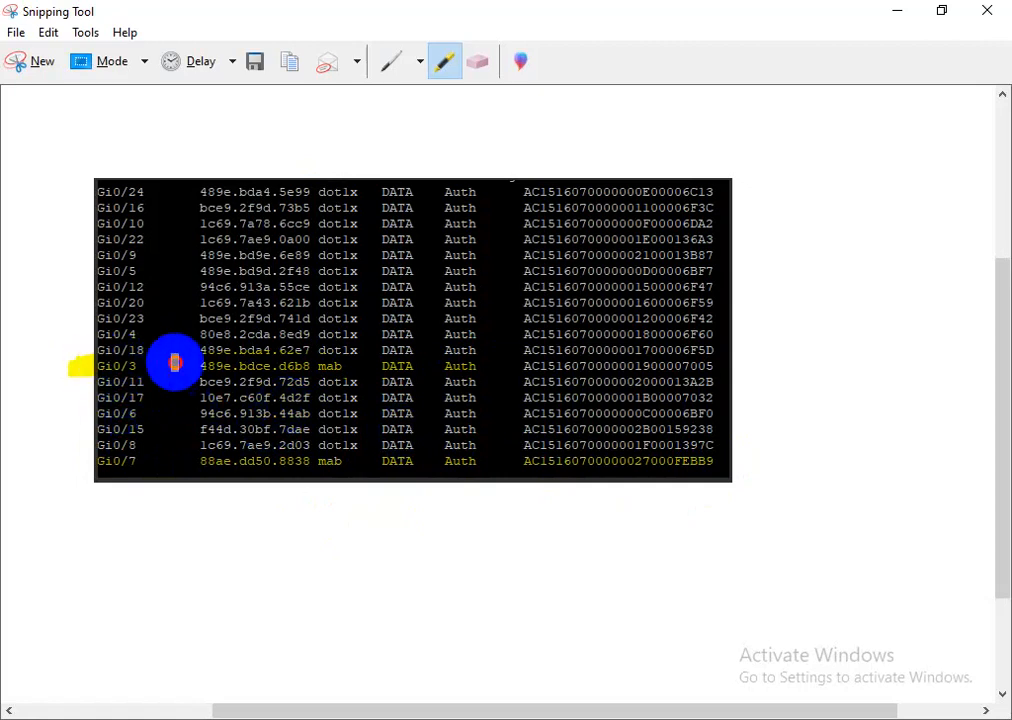
left_click_drag(475, 370, 736, 366)
mouse_move(99, 466)
left_mouse_down()
mouse_move(79, 465)
mouse_move(695, 465)
left_mouse_up()
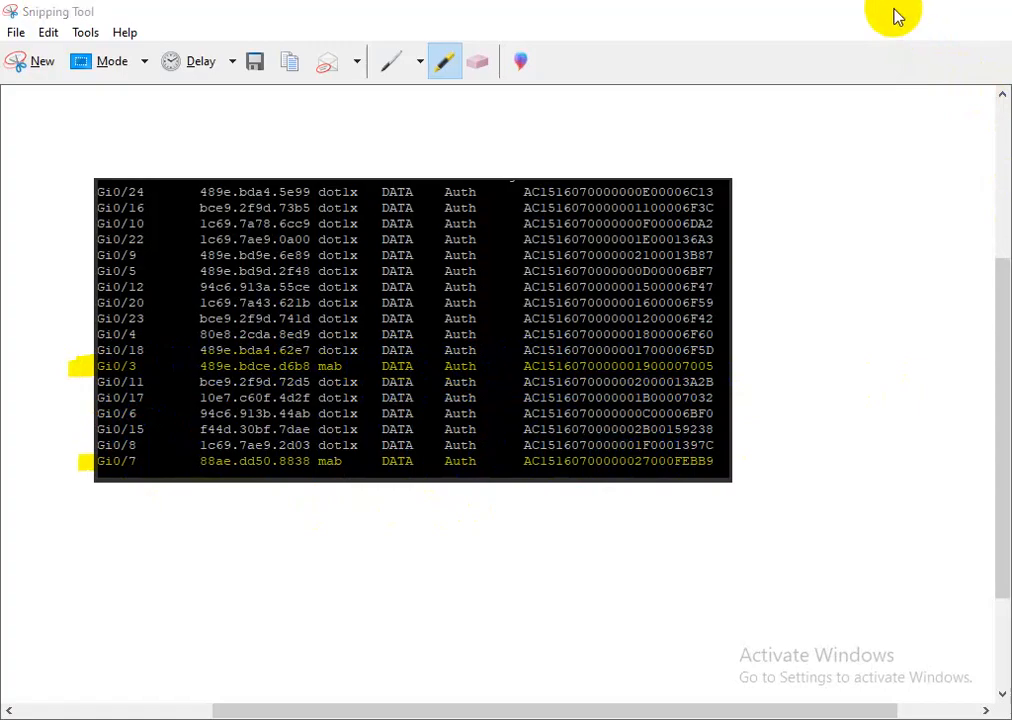
left_click(893, 13)
left_click(384, 14)
left_click(200, 18)
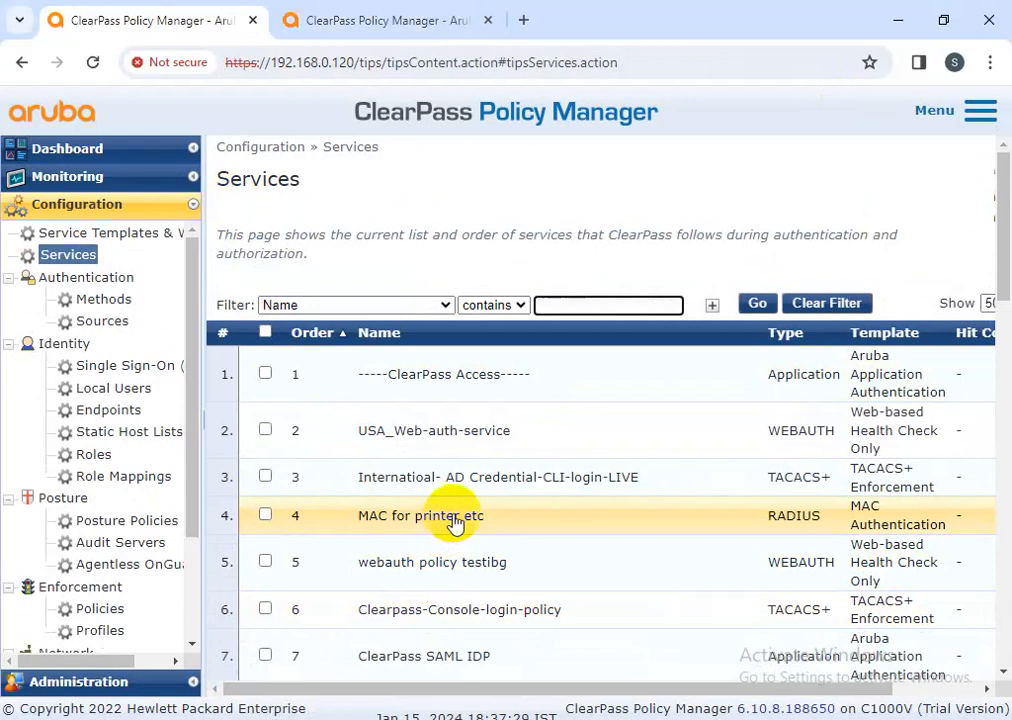
Step: Open the MAC for printer etc service, review its summary, and enable the Profile Endpoints option
left_click(453, 522)
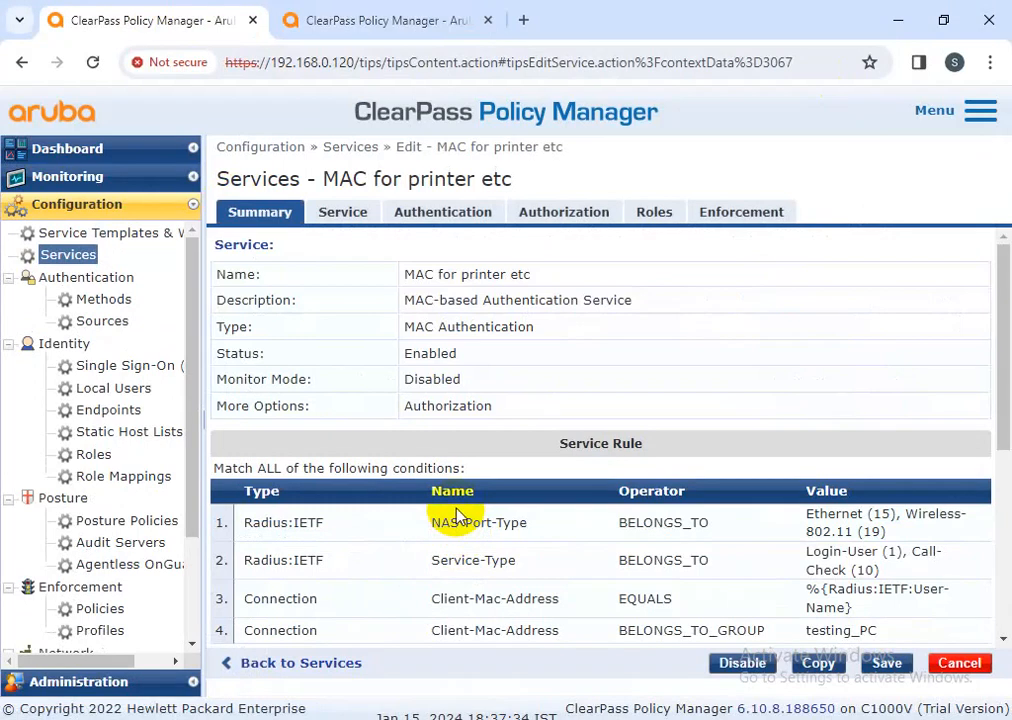
scroll(455, 515, "down", 5)
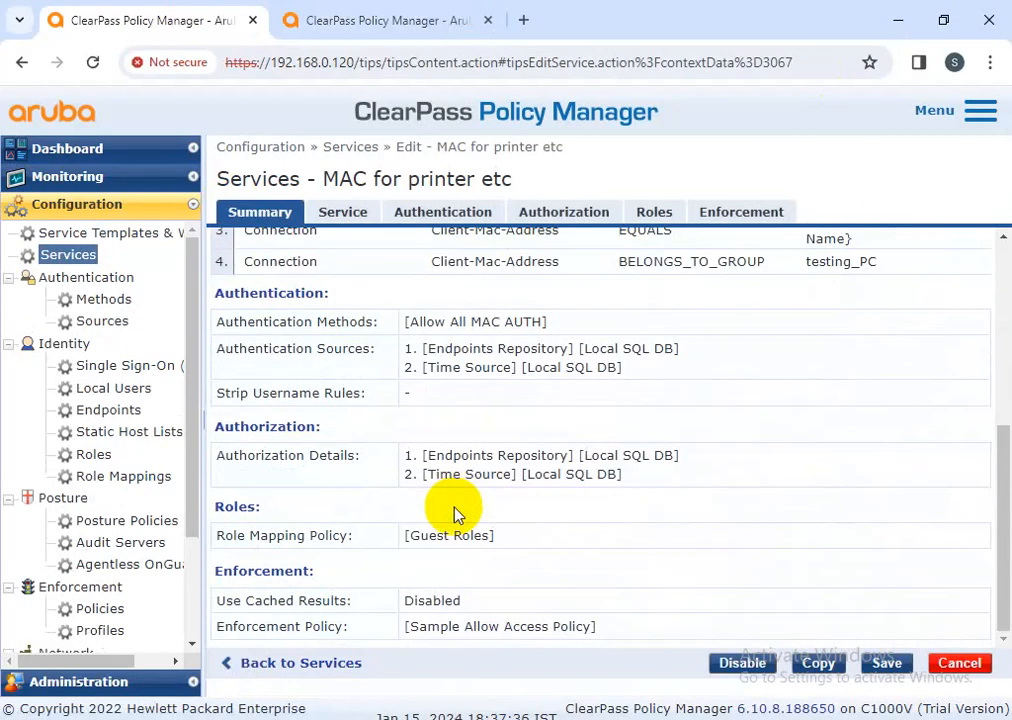
scroll(455, 515, "up", 5)
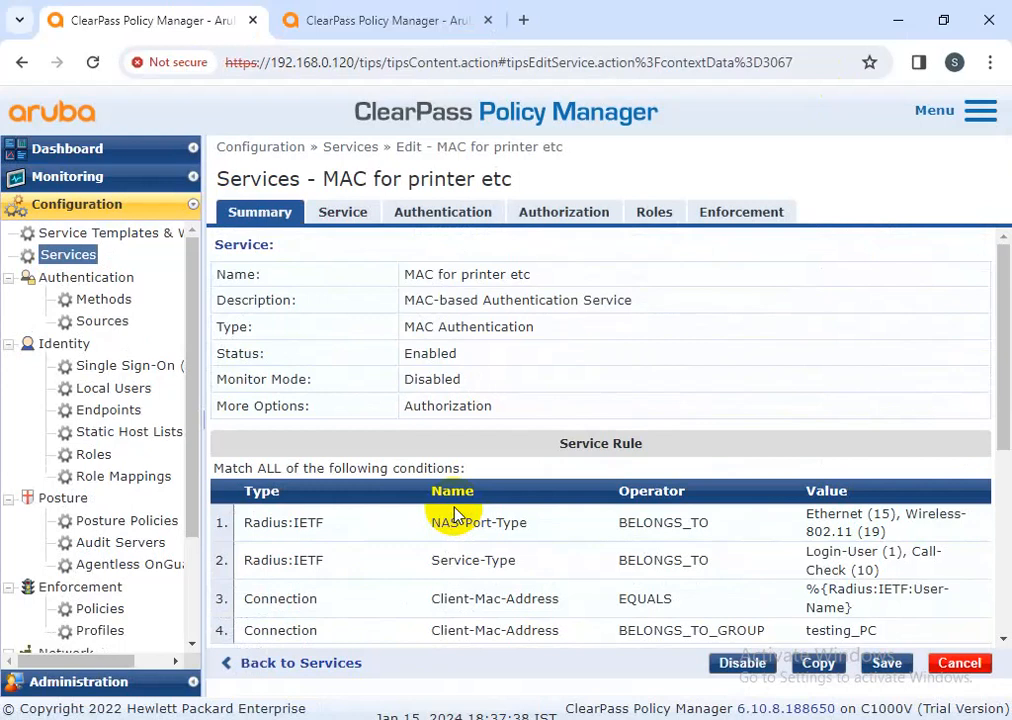
left_click(345, 214)
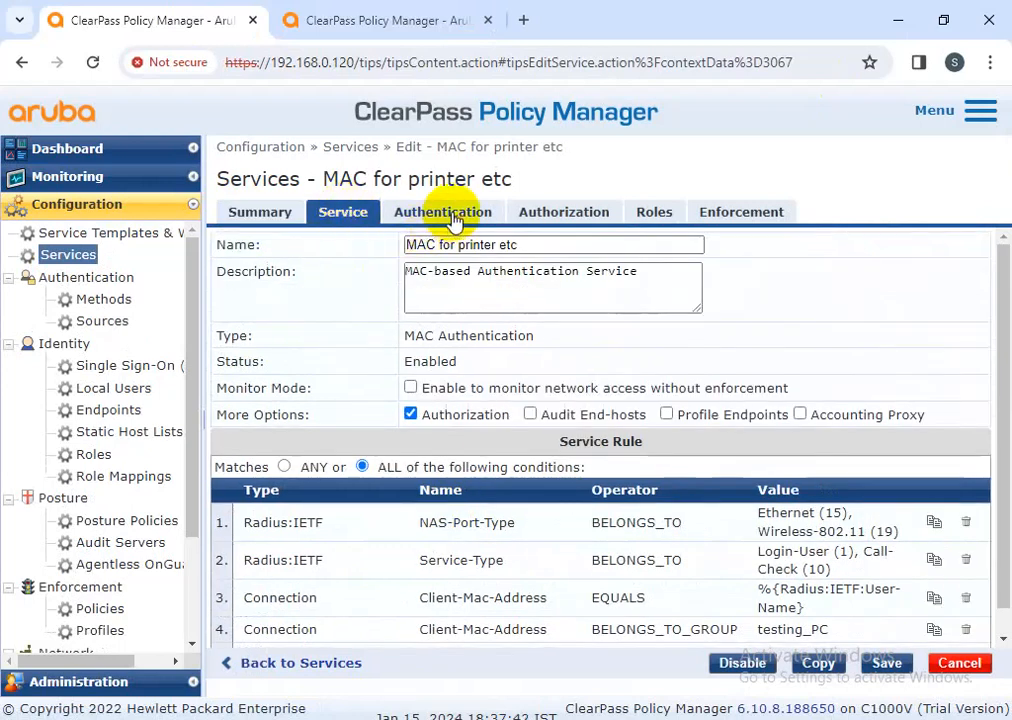
left_click(666, 414)
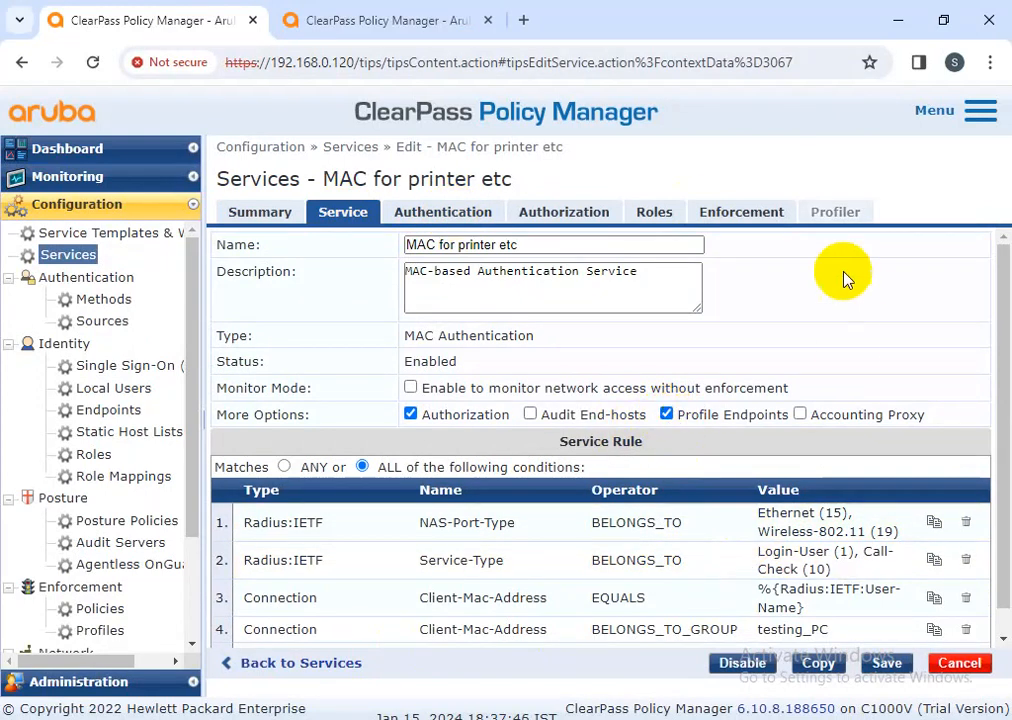
Step: Set the profiler's endpoint classification to Any Category / OS Family / Name
left_click(835, 210)
left_click(527, 337)
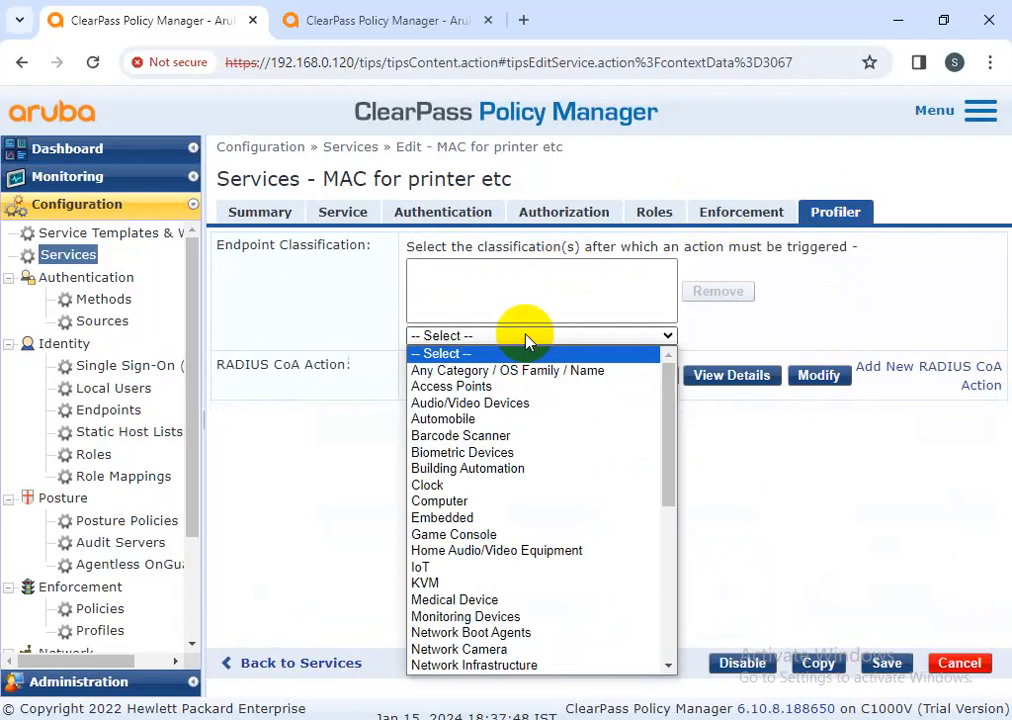
left_click(518, 370)
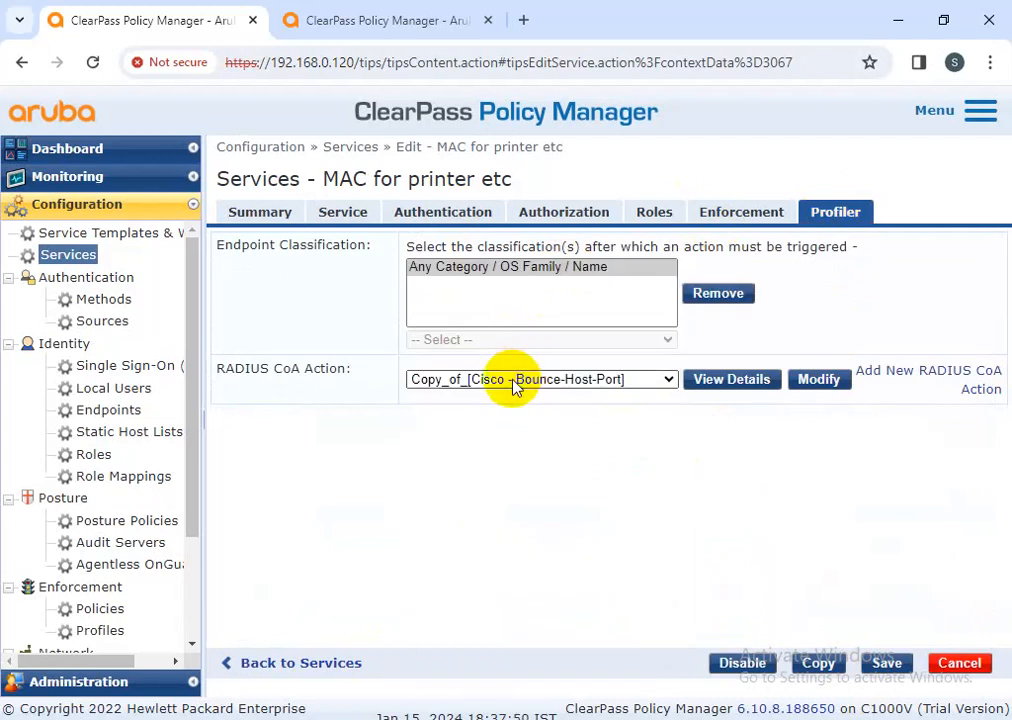
Step: Set the profiler's RADIUS CoA action to [Cisco - Bounce-Host-Port]
left_click_drag(218, 369, 355, 372)
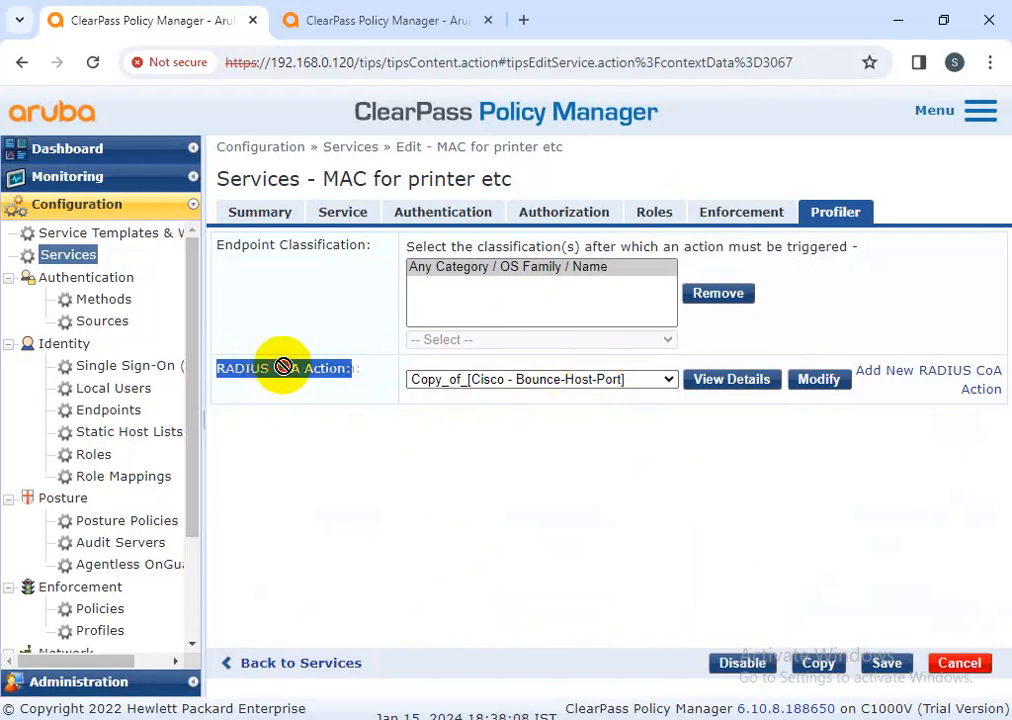
left_click(320, 432)
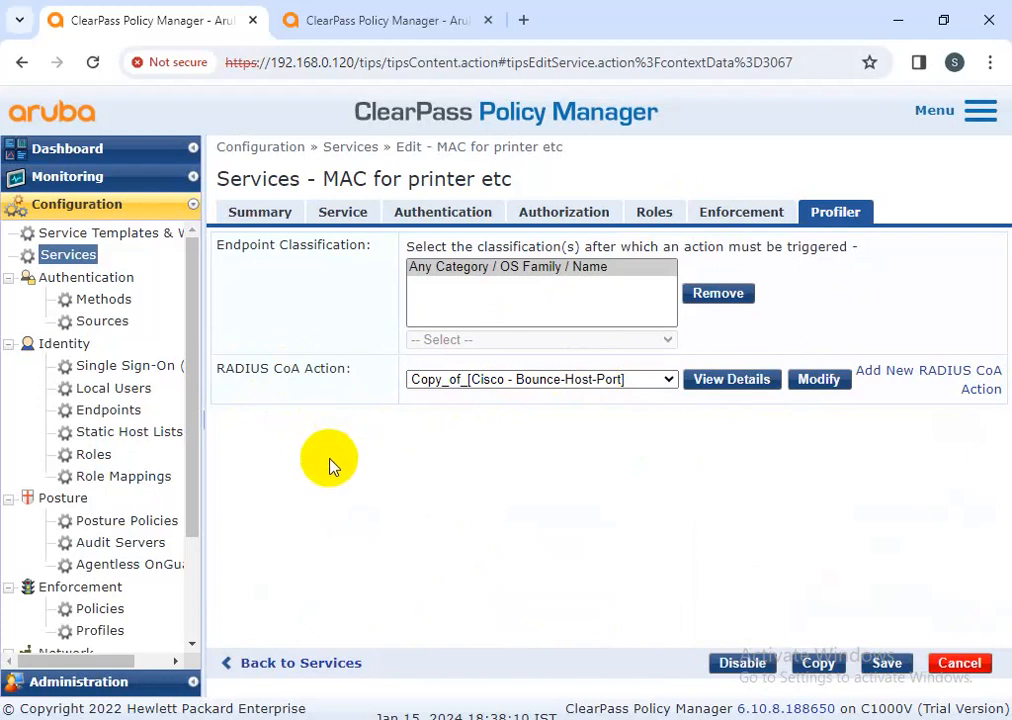
left_click_drag(218, 368, 352, 379)
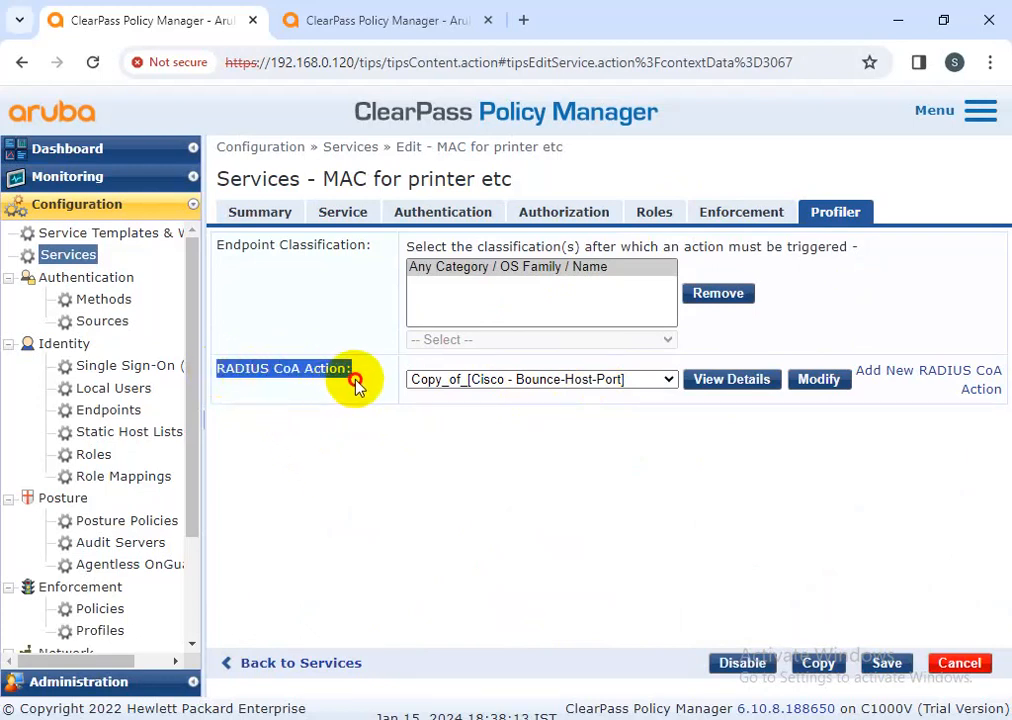
left_click(500, 386)
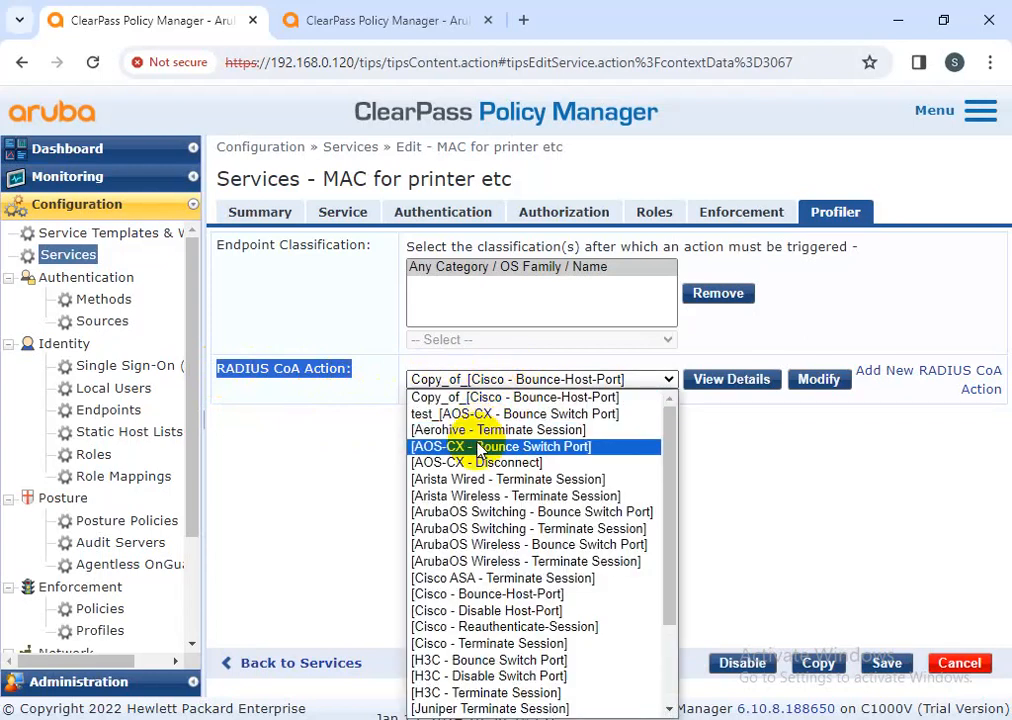
left_click(519, 595)
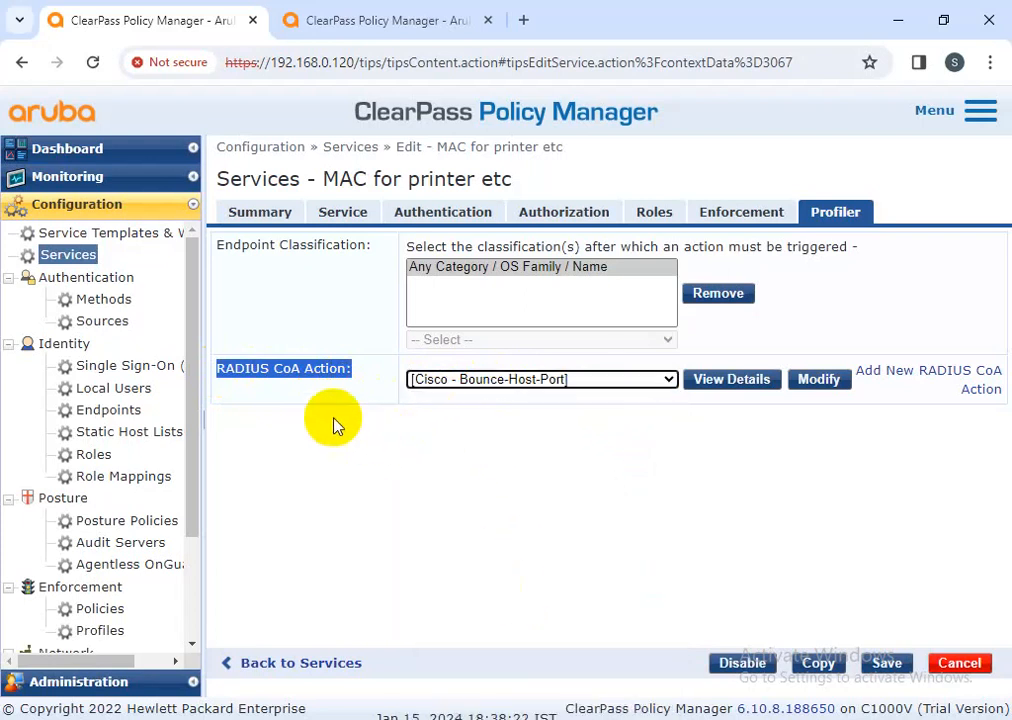
left_click(284, 416)
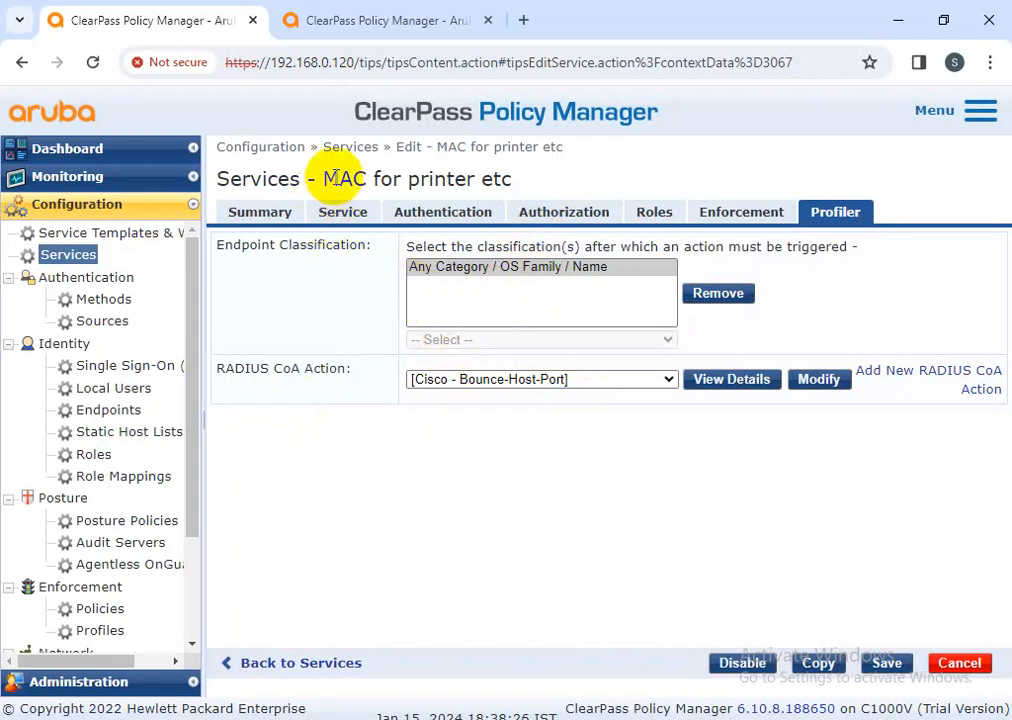
Step: Try [ArubaOS Switching - Bounce Switch Port] and [H3C - Bounce Switch Port] as the RADIUS CoA action and browse the alternatives
left_click_drag(329, 178, 216, 178)
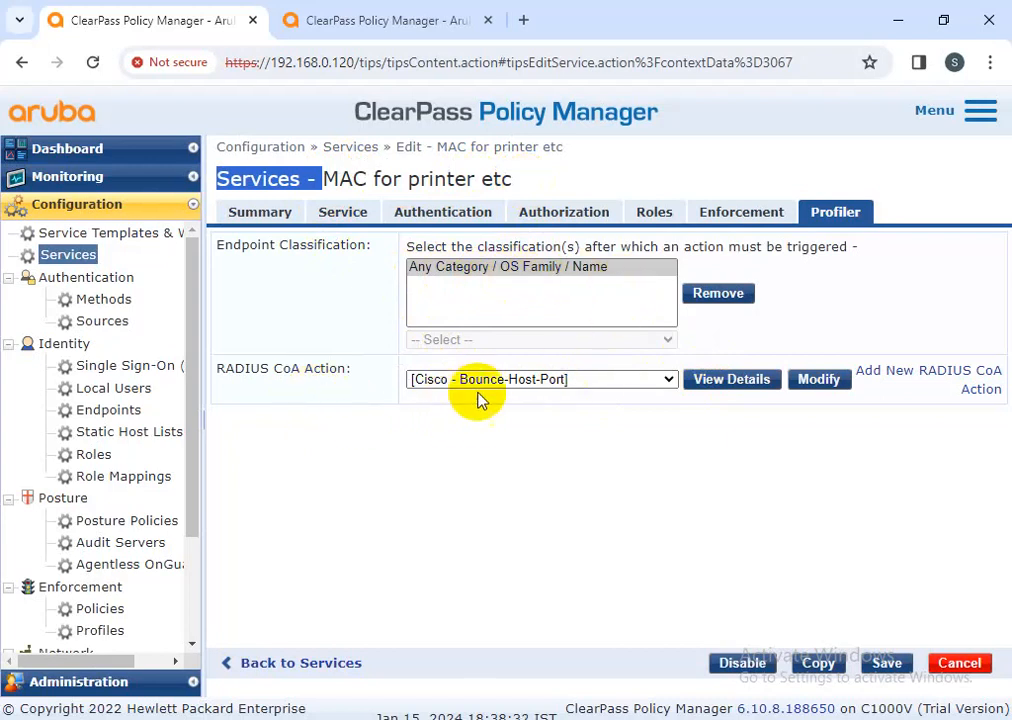
left_click(492, 380)
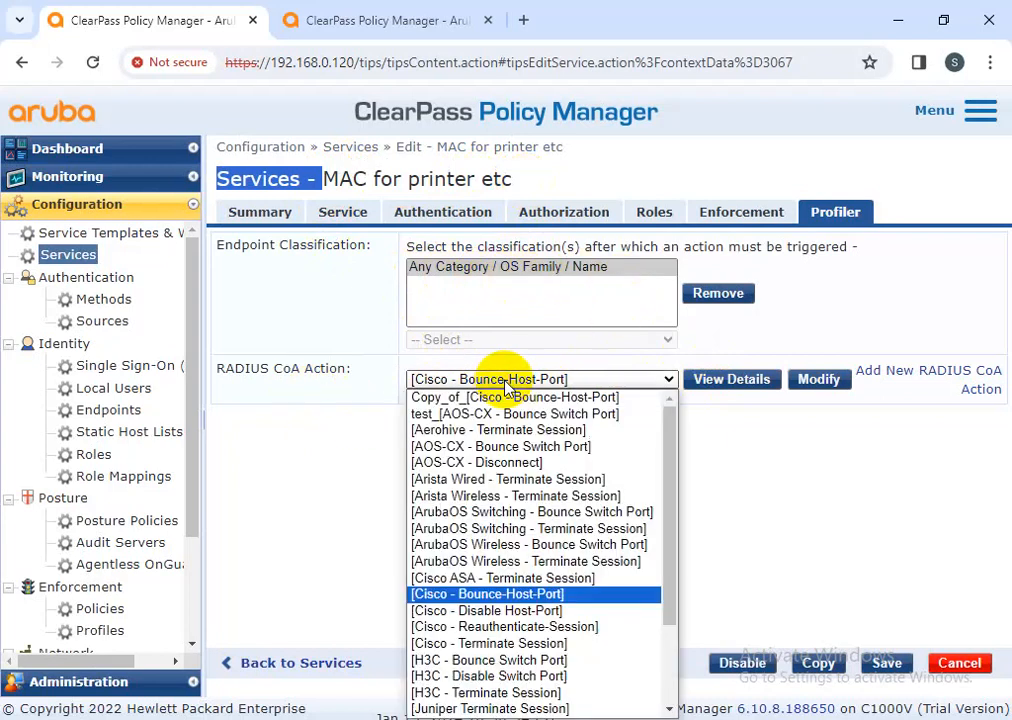
left_click(531, 512)
left_click(488, 380)
scroll(490, 530, "down", 2)
scroll(490, 530, "up", 2)
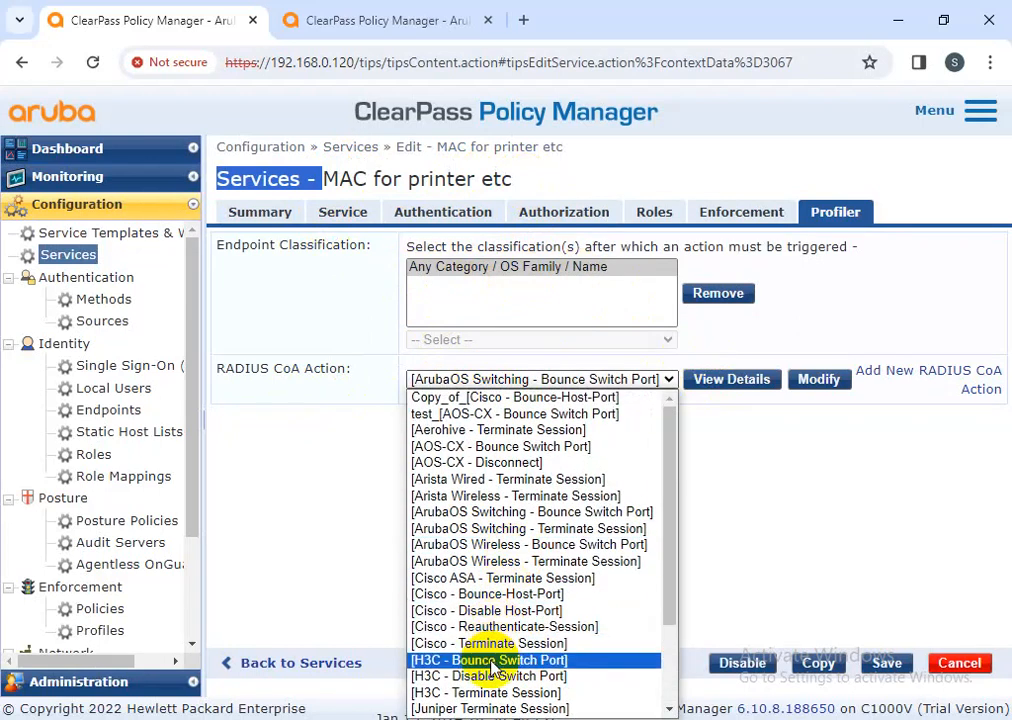
left_click(491, 659)
left_click(516, 384)
scroll(535, 583, "down", 3)
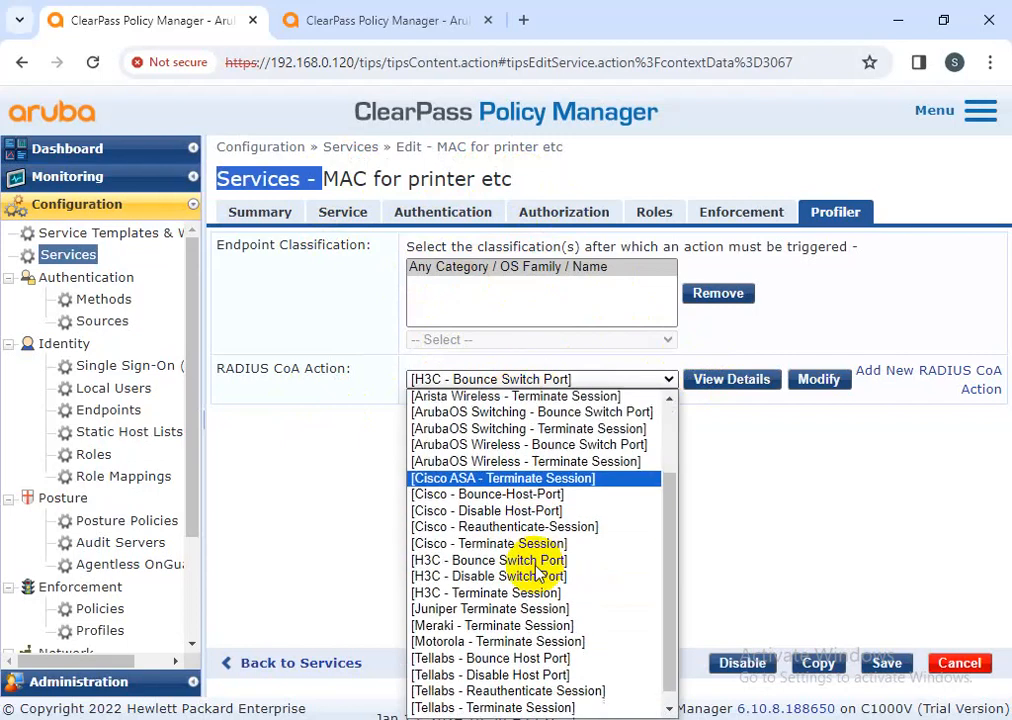
scroll(568, 610, "up", 1)
scroll(568, 610, "up", 2)
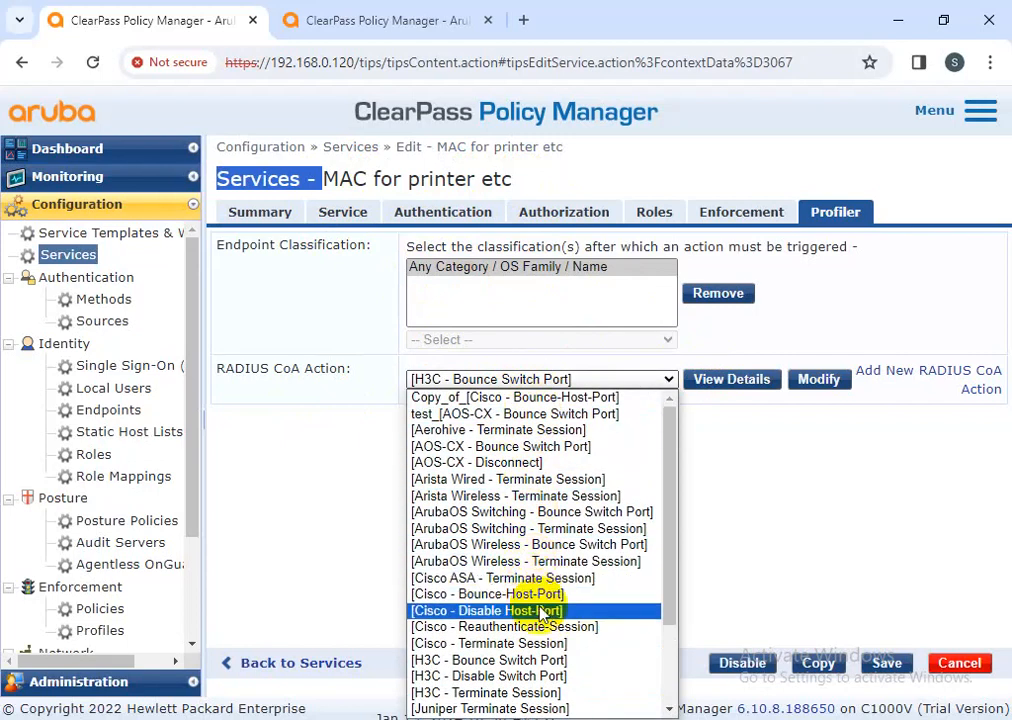
scroll(545, 625, "down", 3)
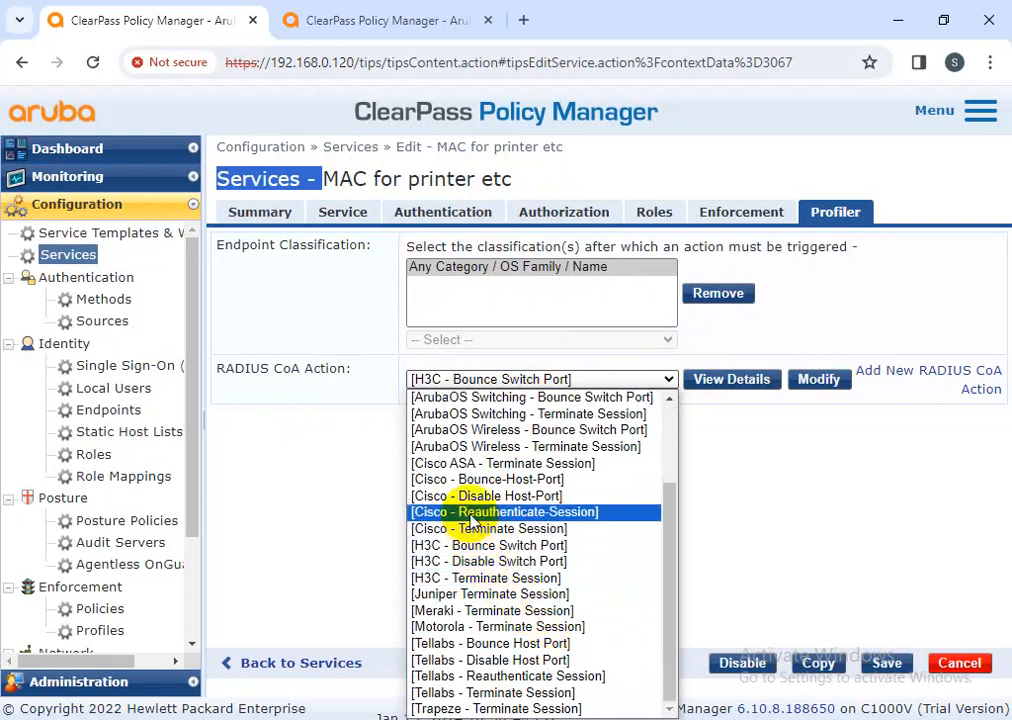
Step: Select [Cisco - Bounce-Host-Port] as the RADIUS CoA action again and save the service
left_click(480, 482)
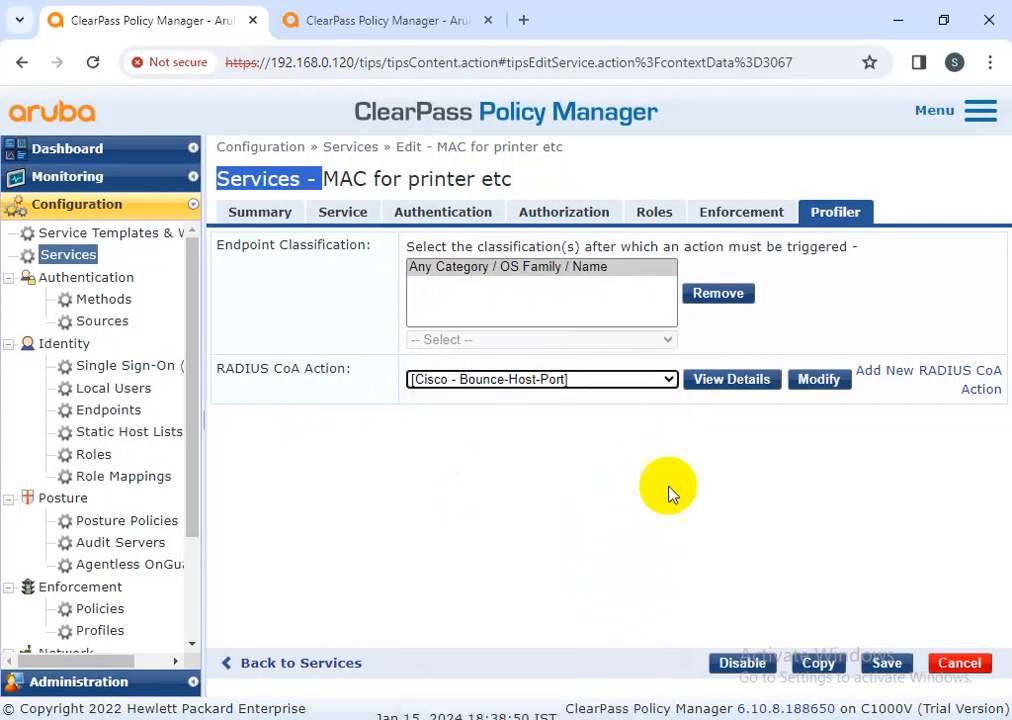
left_click(887, 664)
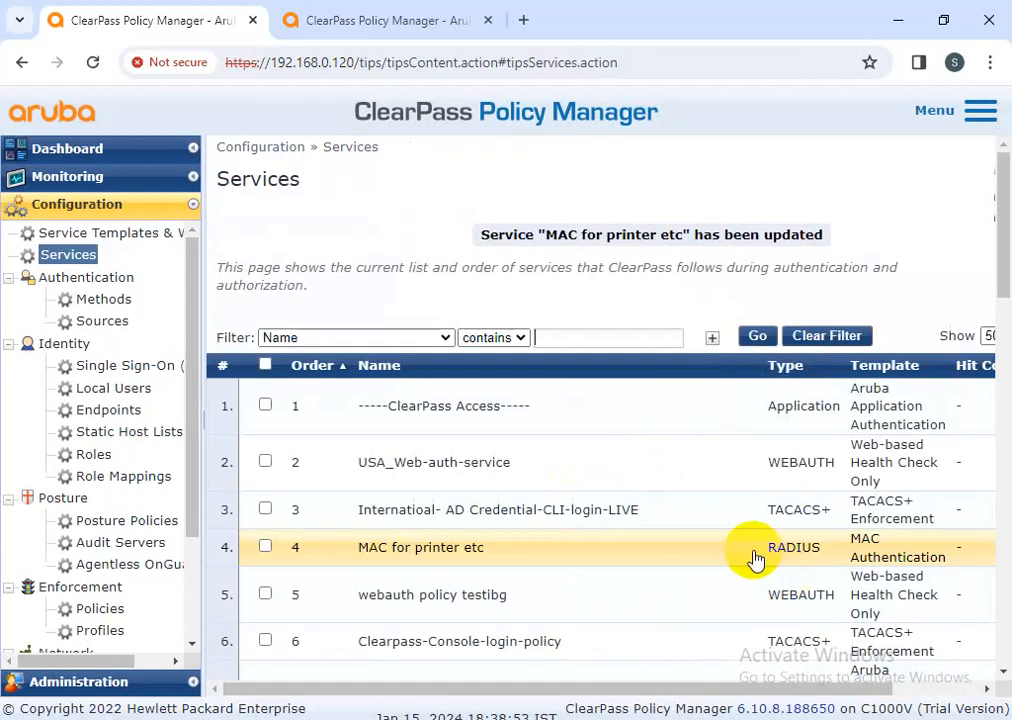
Step: Reopen the MAC for printer etc service and review its enforcement policy, summary, authentication and authorization settings
left_click(477, 550)
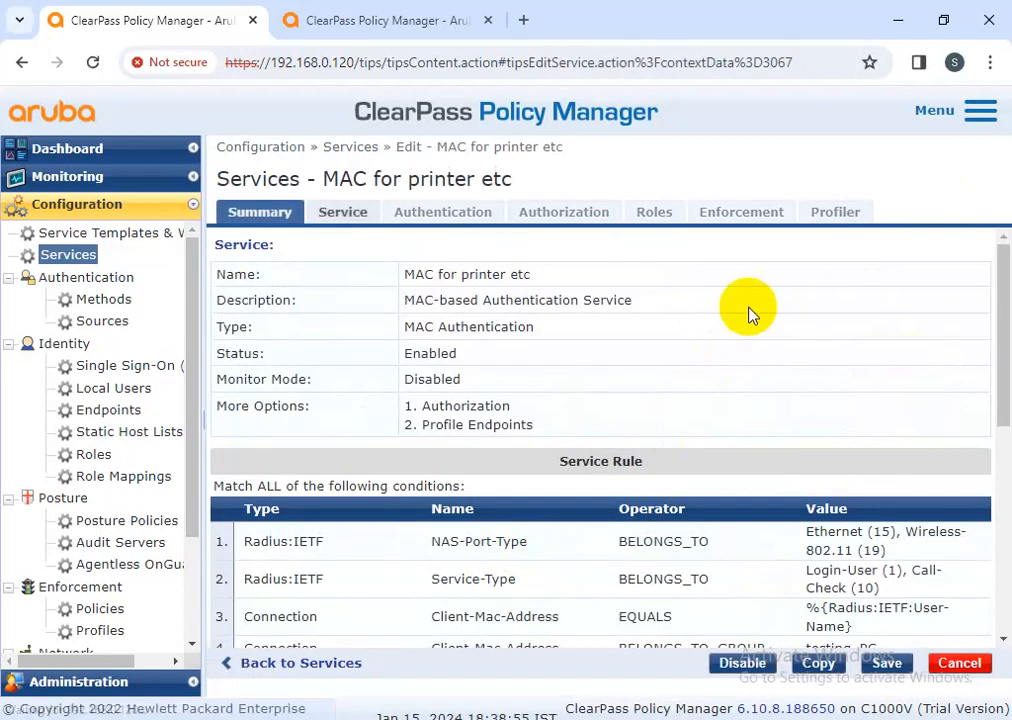
left_click(727, 219)
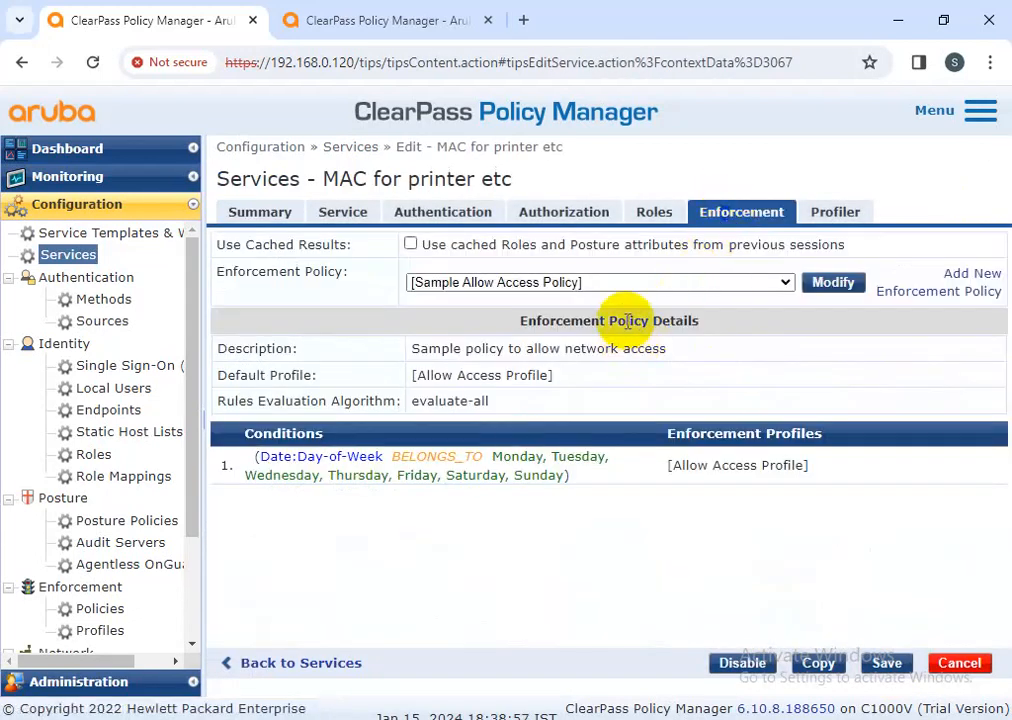
left_click_drag(809, 488, 226, 462)
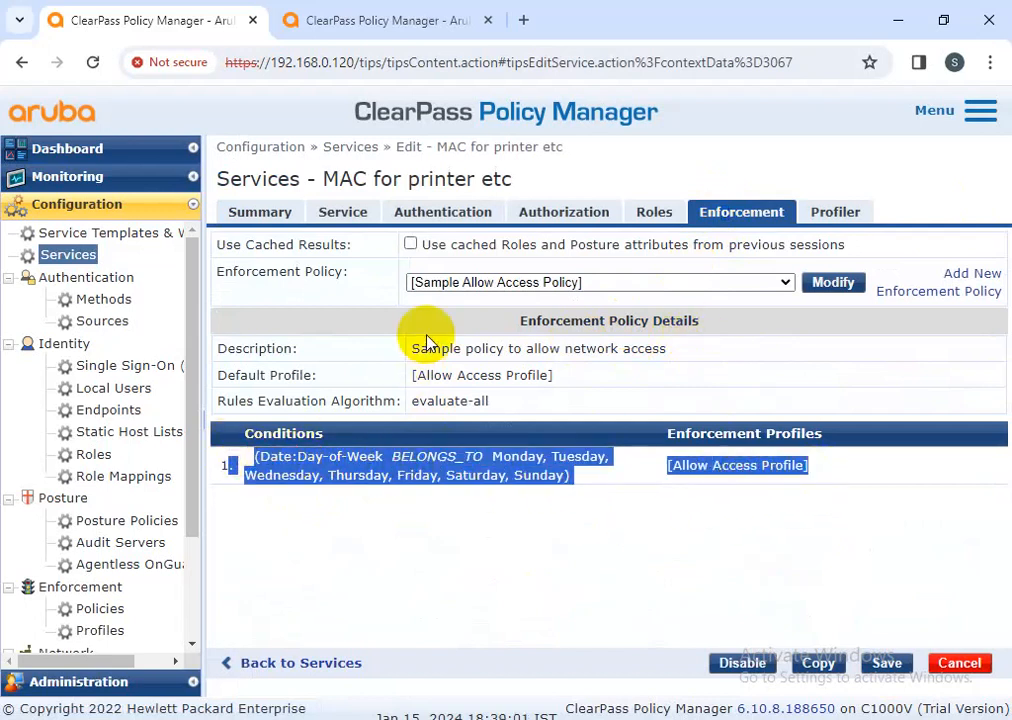
left_click(284, 224)
scroll(445, 389, "down", 5)
scroll(491, 437, "up", 5)
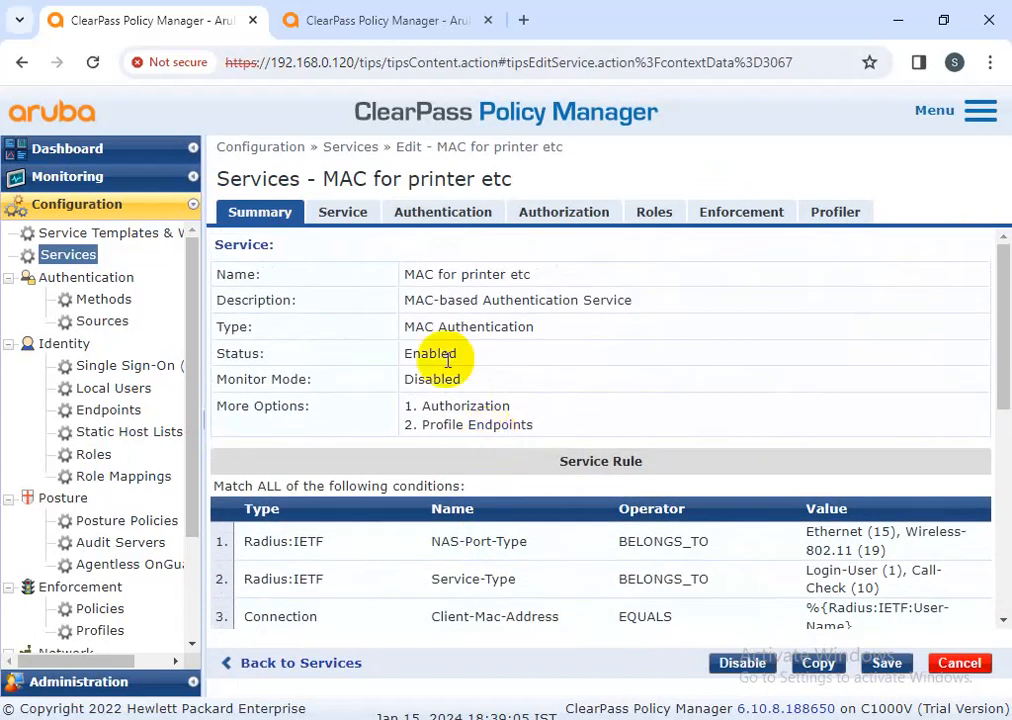
left_click(456, 222)
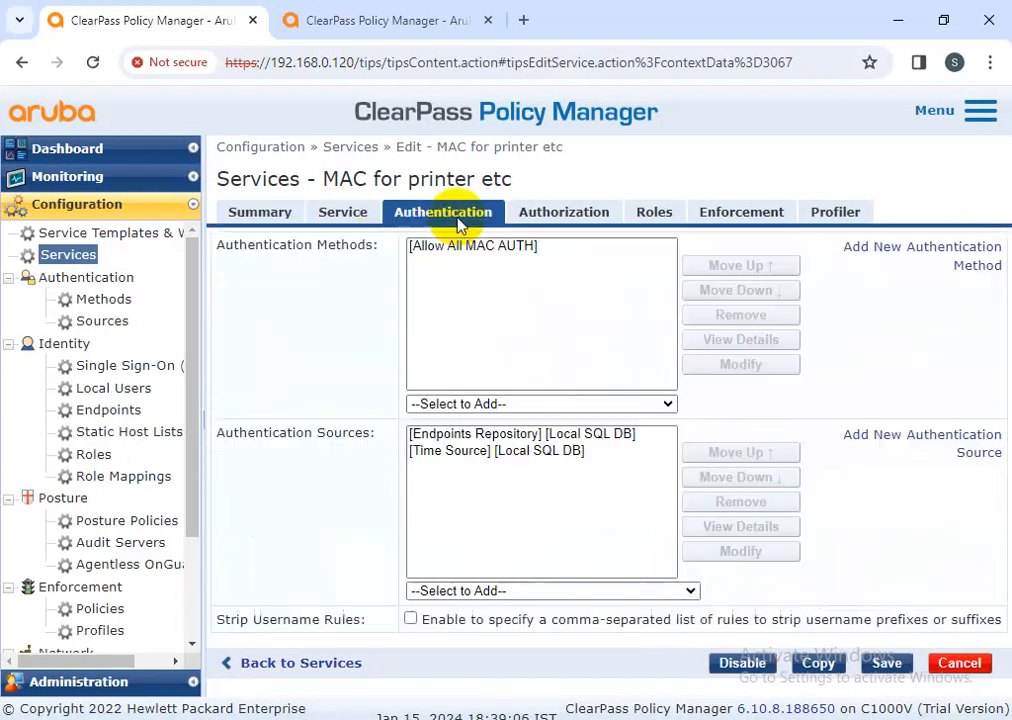
left_click(557, 222)
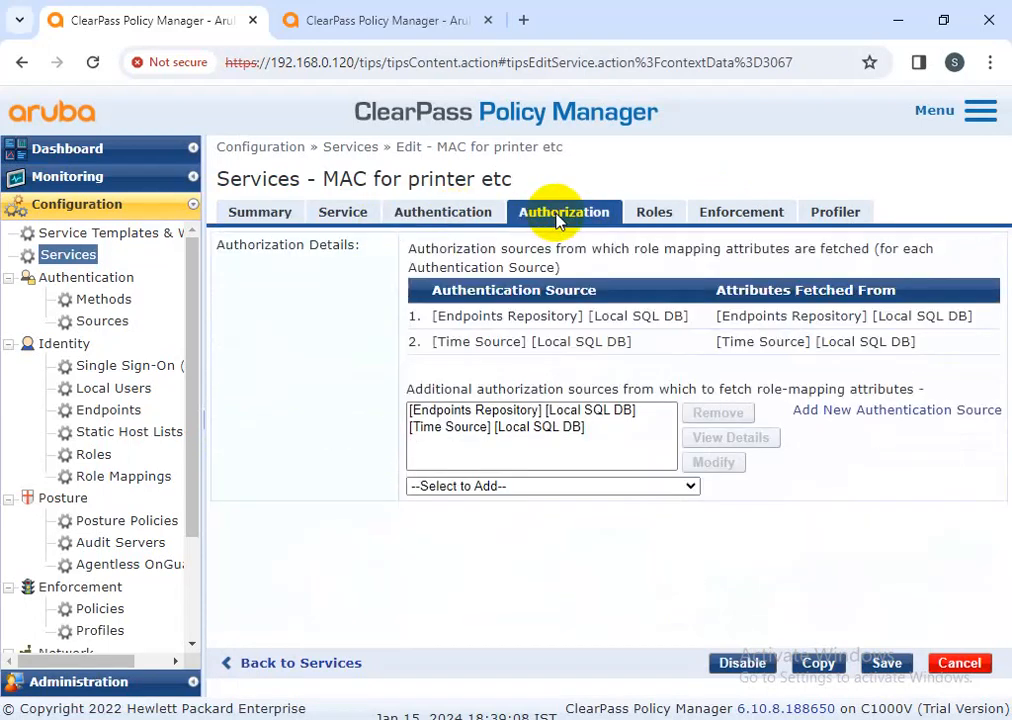
Step: Examine the service's [Guest Roles] role mapping policy, including its default role and each rule's condition and assigned role
left_click(653, 213)
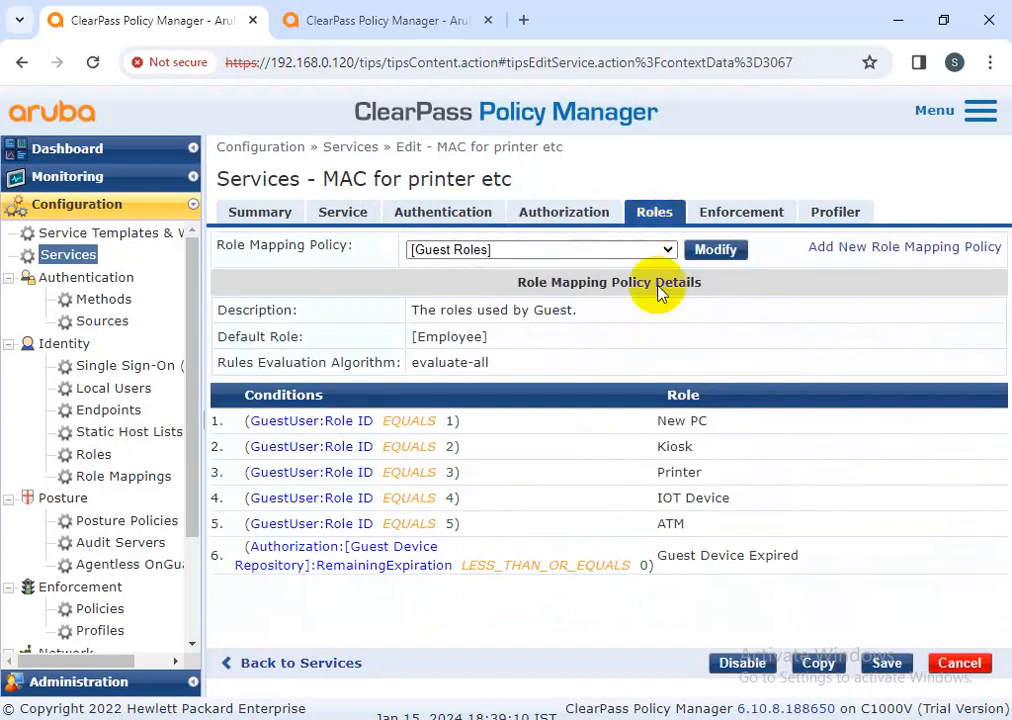
left_click(660, 615)
left_click_drag(660, 613, 498, 601)
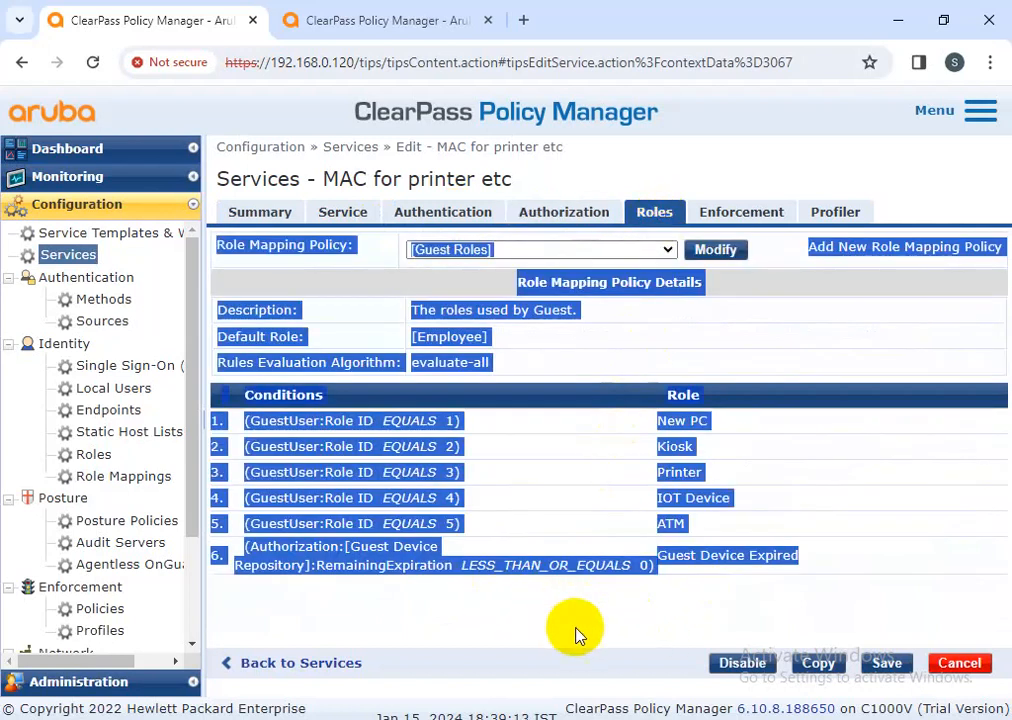
left_click(568, 624)
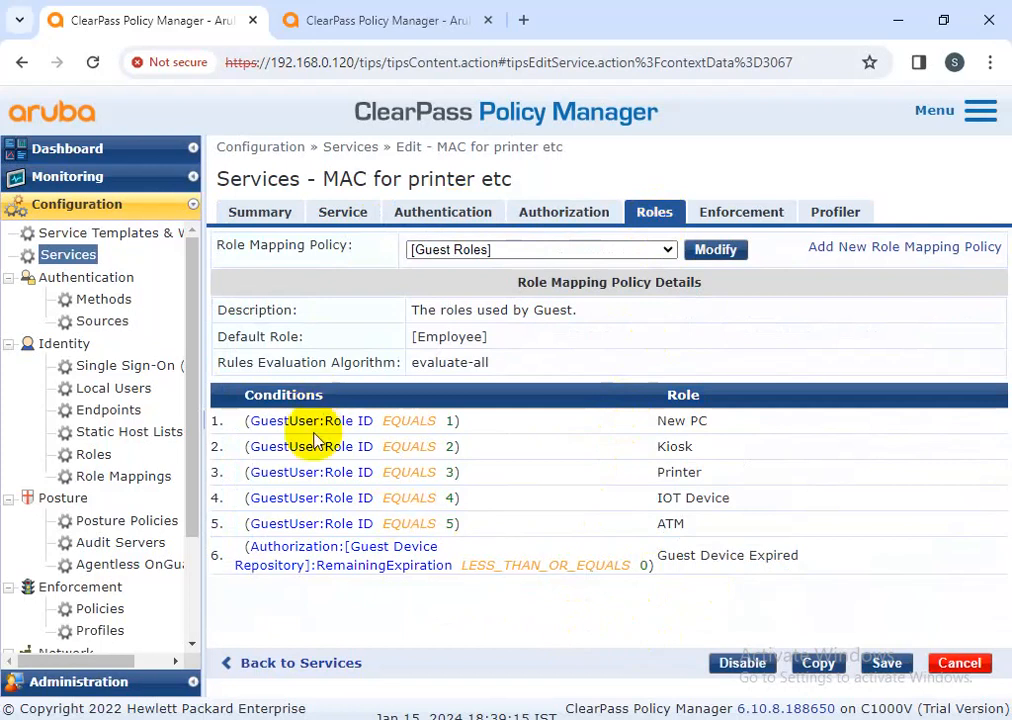
left_click(522, 340)
left_click_drag(522, 340, 234, 337)
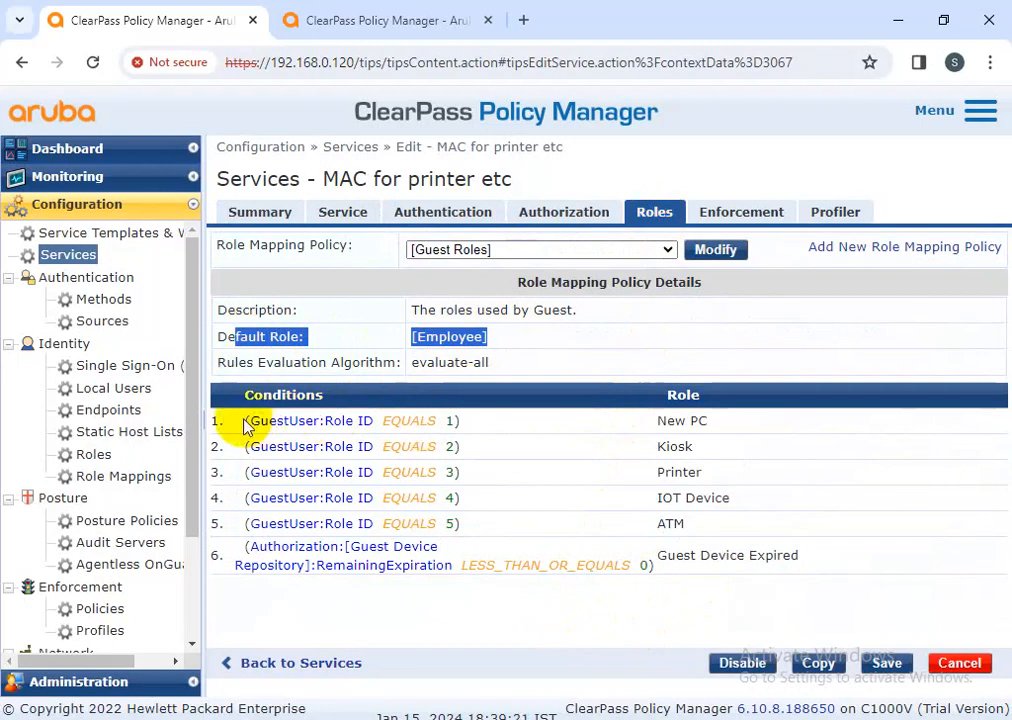
left_click_drag(243, 424, 733, 422)
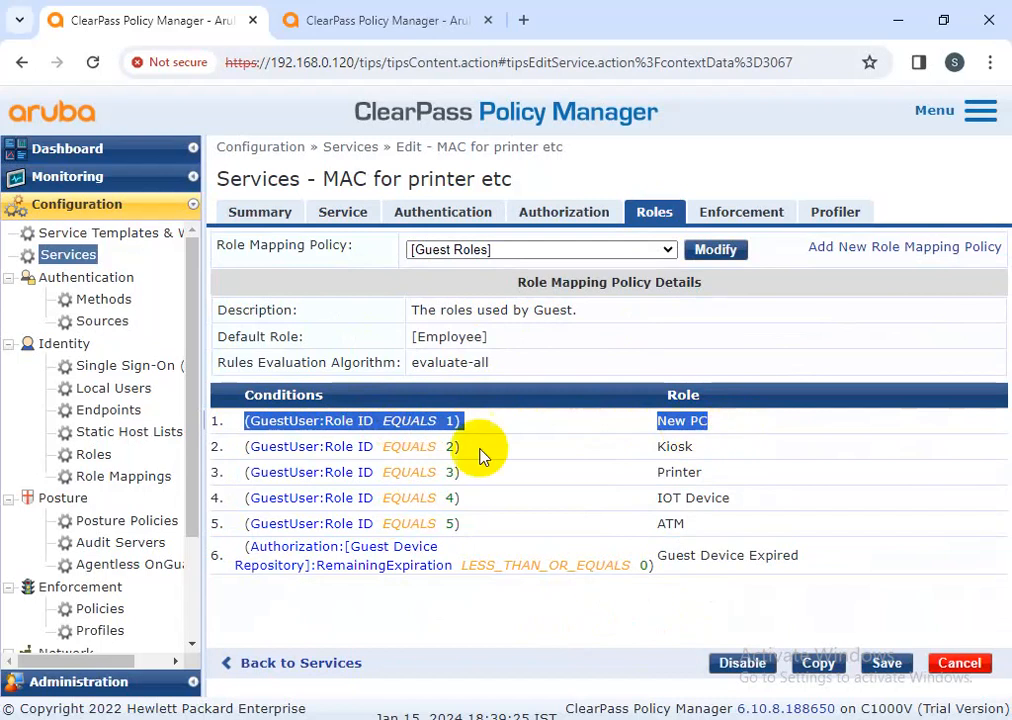
left_click_drag(247, 447, 700, 448)
left_click_drag(245, 474, 655, 490)
left_click_drag(240, 526, 468, 526)
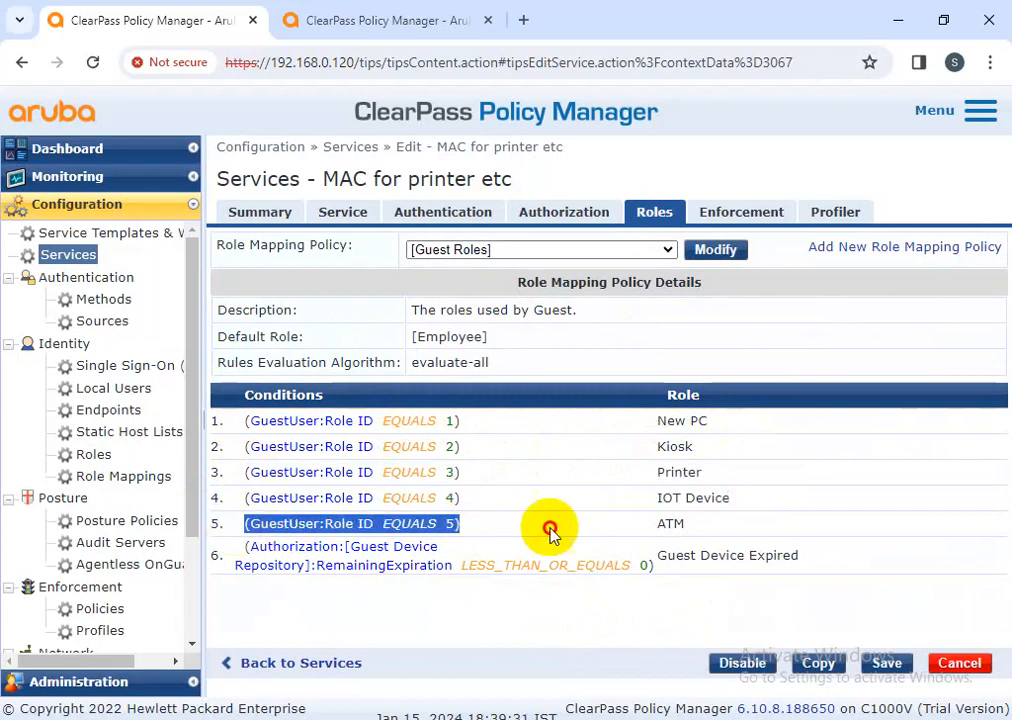
left_click_drag(240, 565, 740, 570)
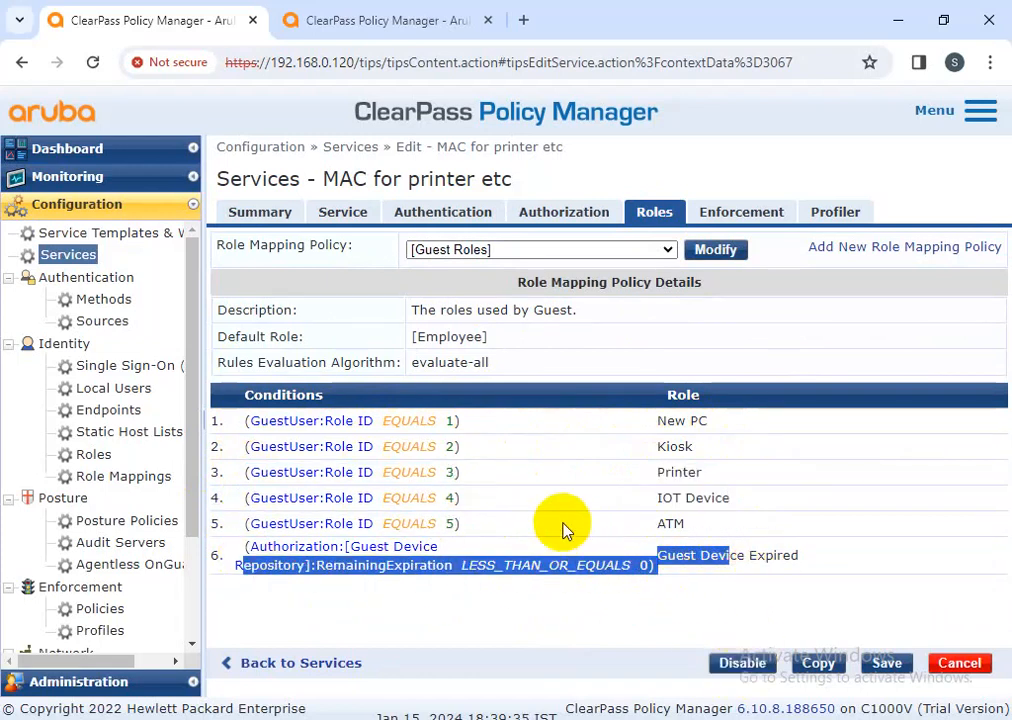
left_click(743, 334)
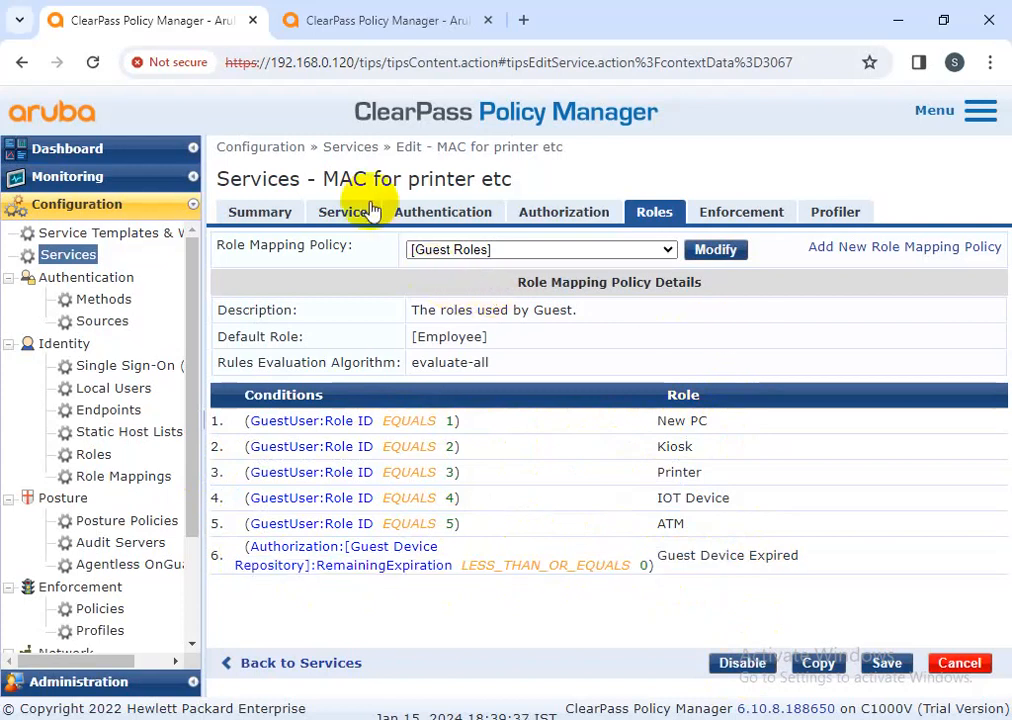